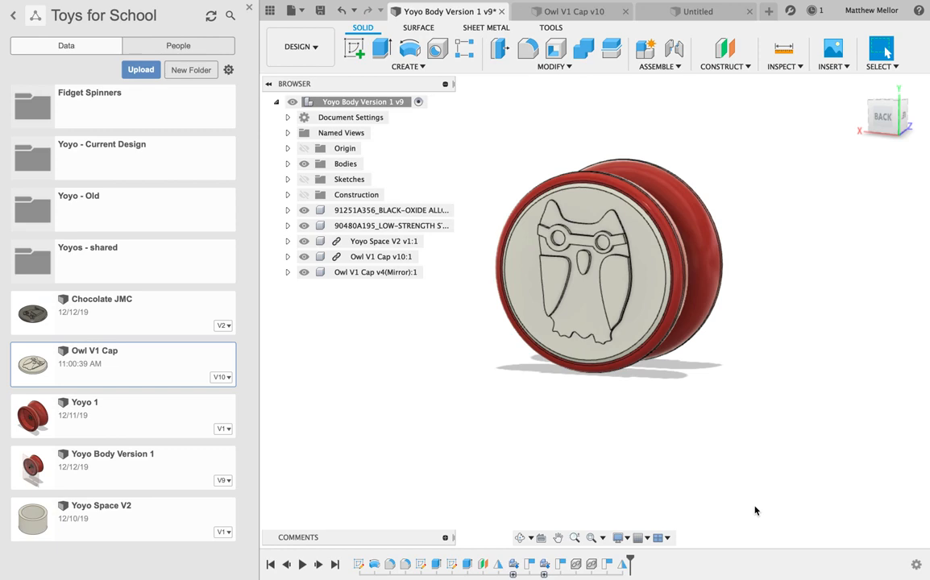
- Examine the assembled yoyo from both sides and the separate Owl V1 Cap model
middle_click_drag(770, 382, 563, 288, "shift")
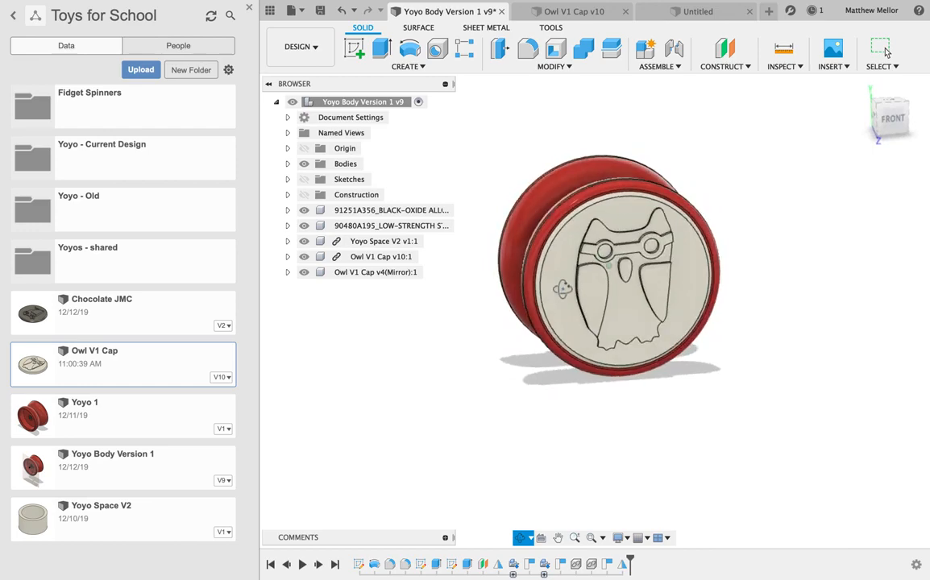
key("Escape")
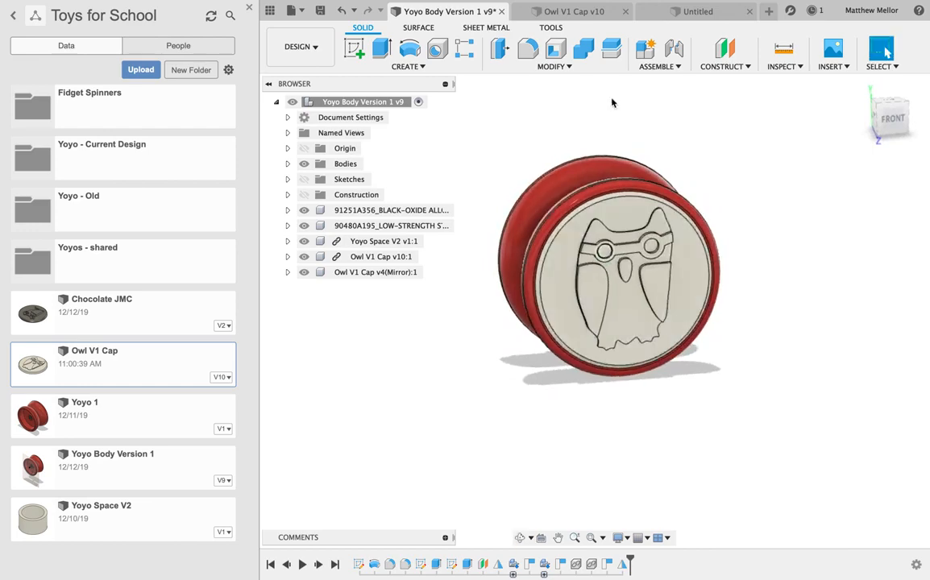
left_click(574, 12)
middle_click_drag(765, 197, 762, 252, "shift")
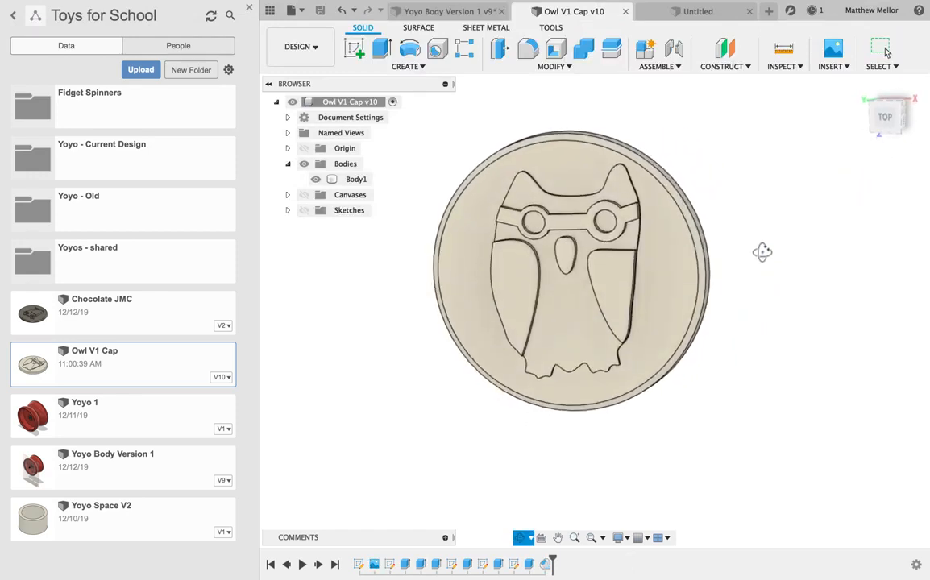
- In the untitled design, sketch a circle about 3.77 in across on the right plane, centered on the origin
left_click(722, 12)
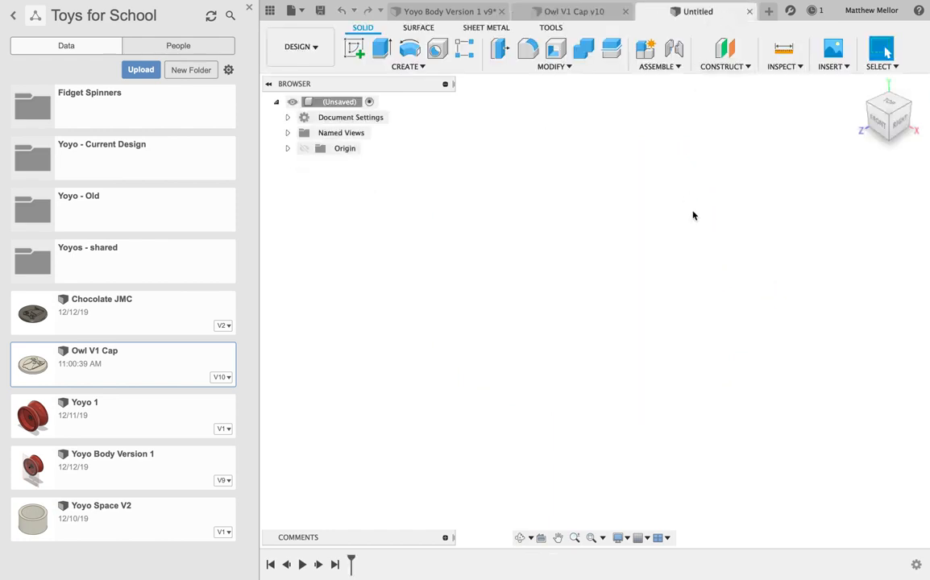
left_click(361, 53)
left_click(585, 317)
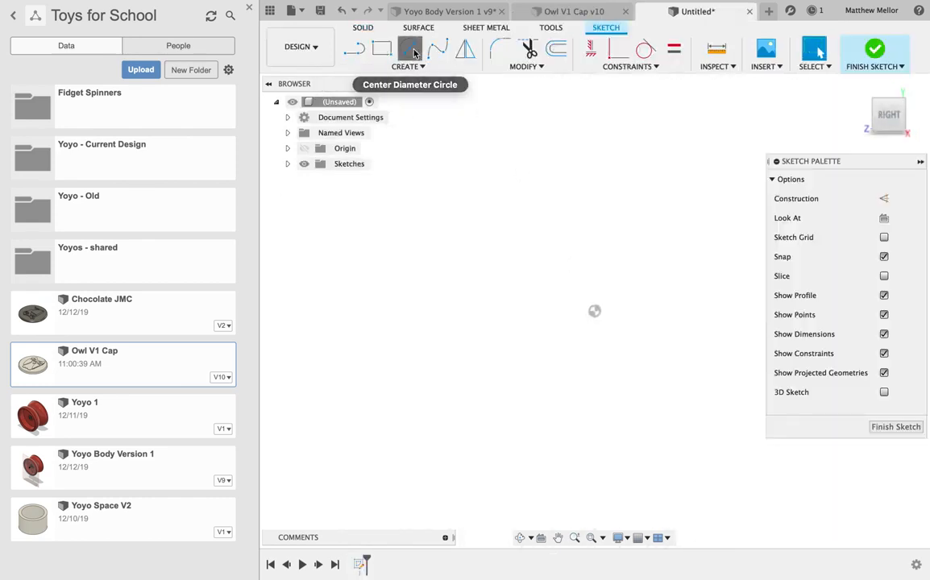
left_click(413, 51)
left_click(594, 311)
left_click(662, 203)
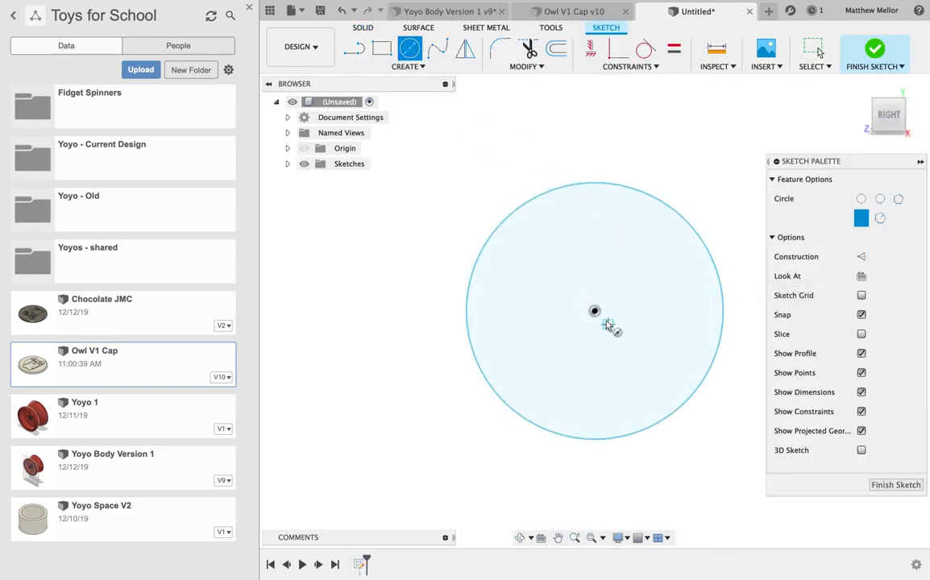
- Dimension the circle's diameter as 2.25 in and finish the sketch
key("Escape")
key("d")
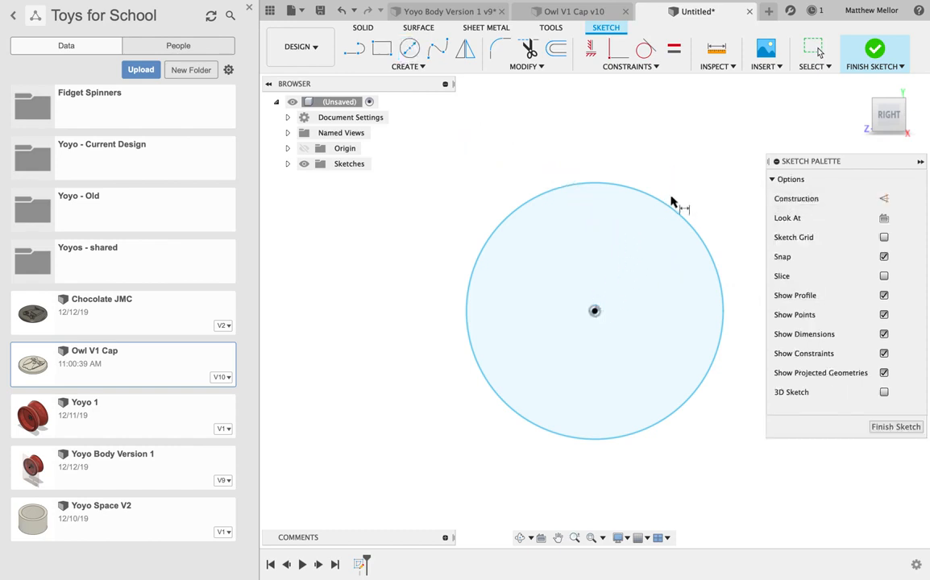
left_click(672, 207)
left_click(649, 174)
type("2.25IN")
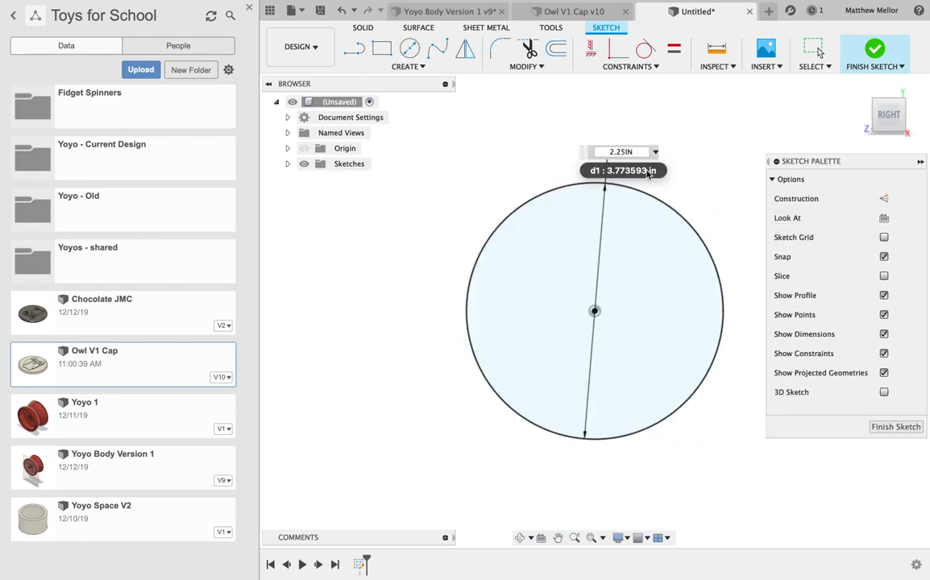
key("Return")
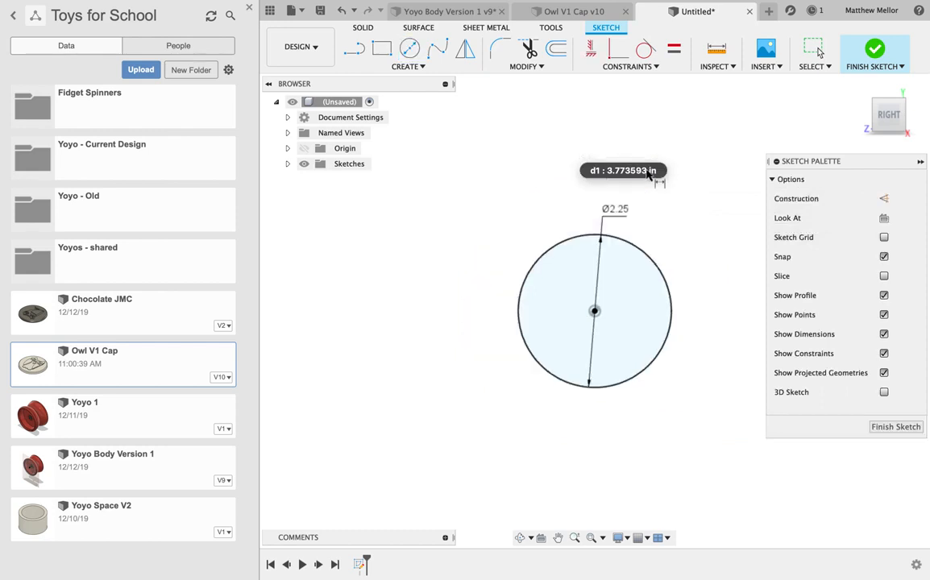
scroll(597, 362, "up", 5)
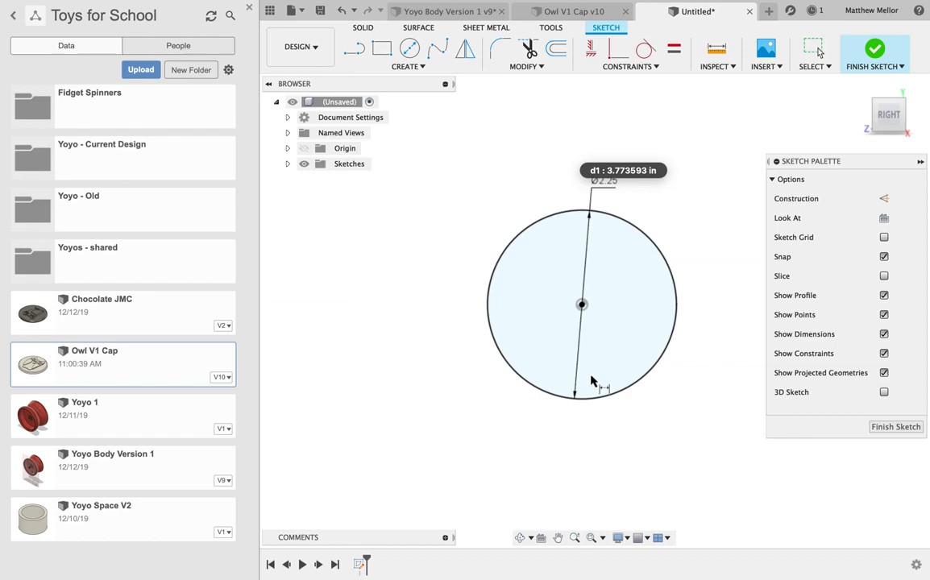
left_click(877, 427)
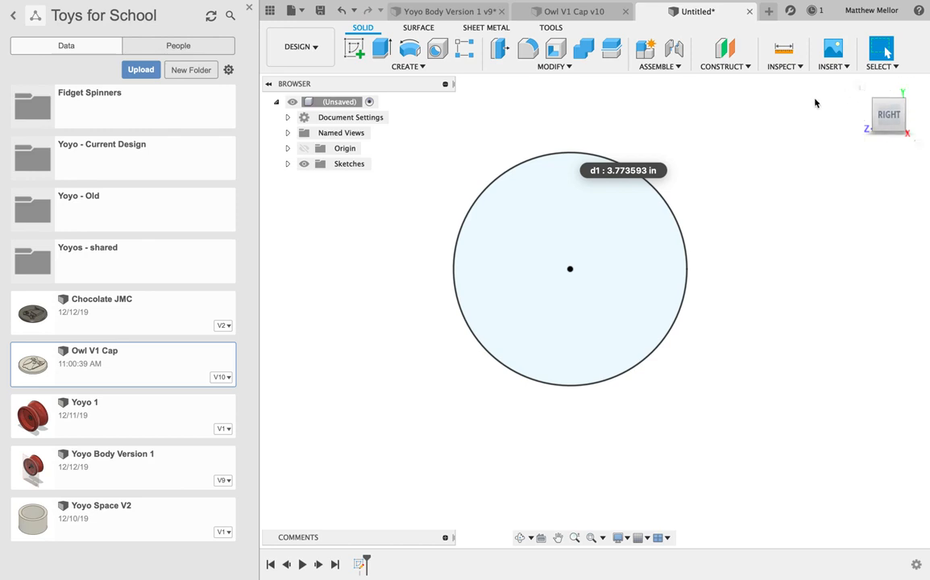
- Insert the Yoyo Drawing image from the computer's Desktop as a canvas on the circle profile
left_click(830, 68)
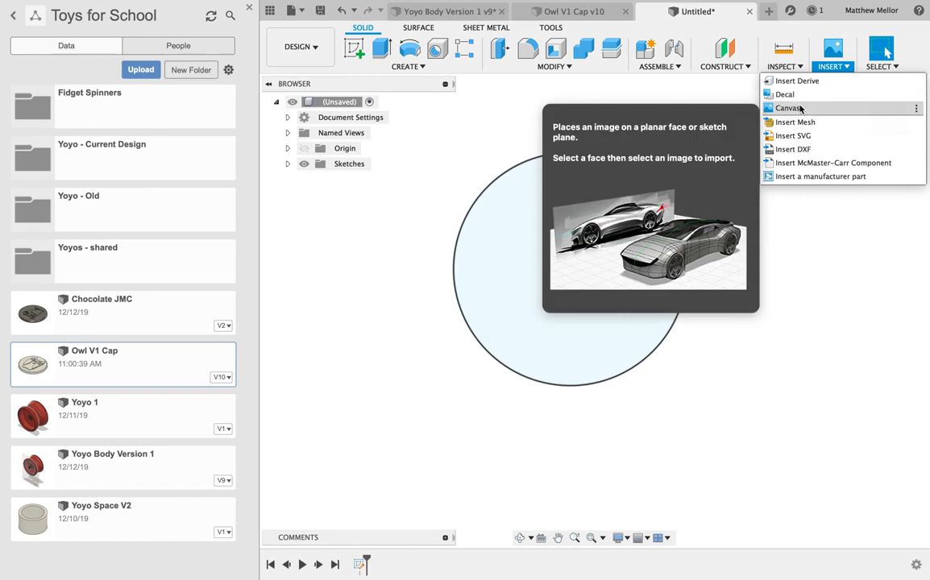
left_click(812, 108)
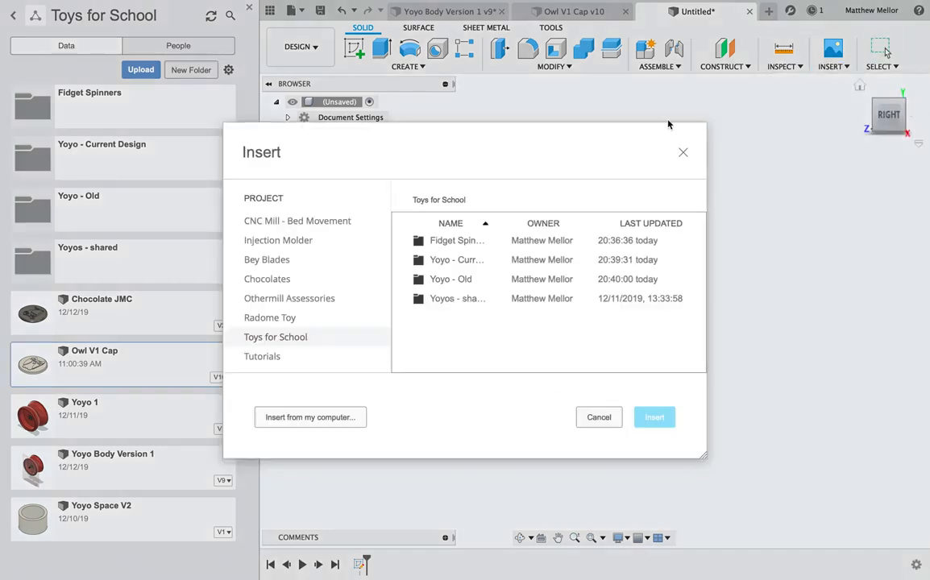
left_click_drag(571, 145, 669, 136)
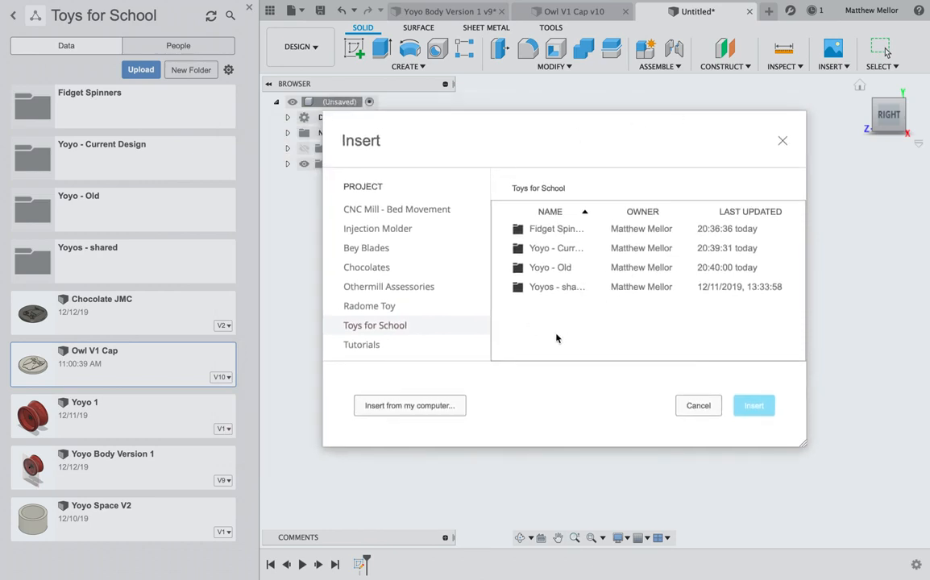
left_click(441, 413)
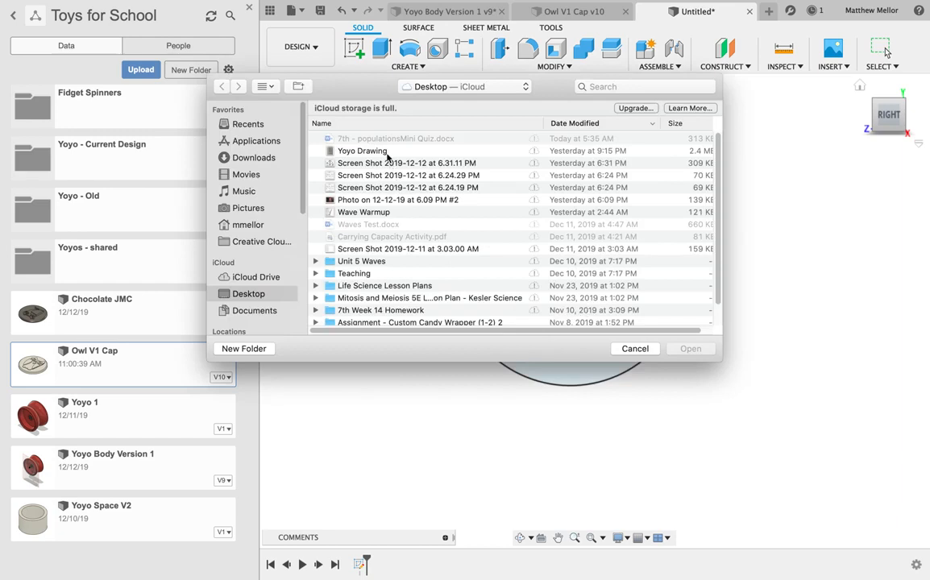
left_click(385, 153)
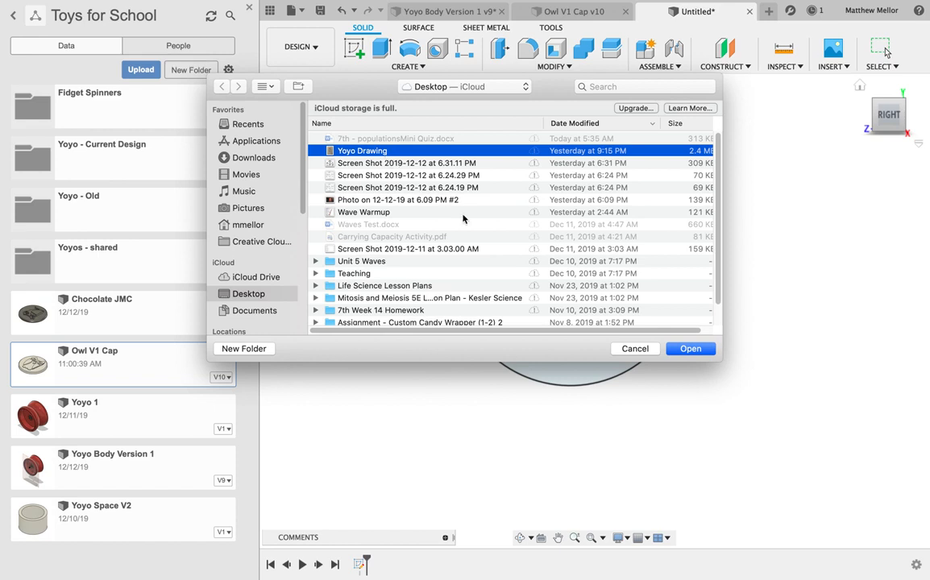
left_click(690, 349)
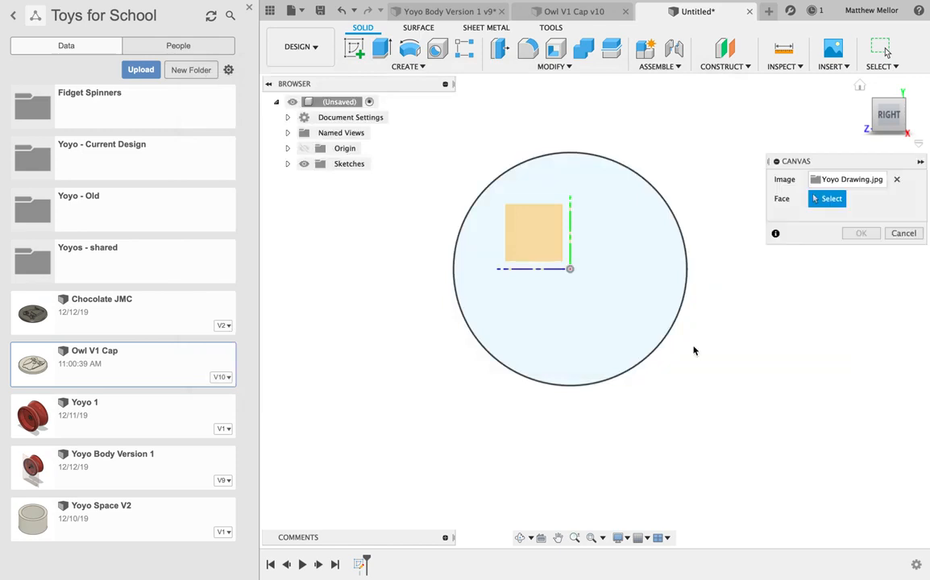
left_click(644, 274)
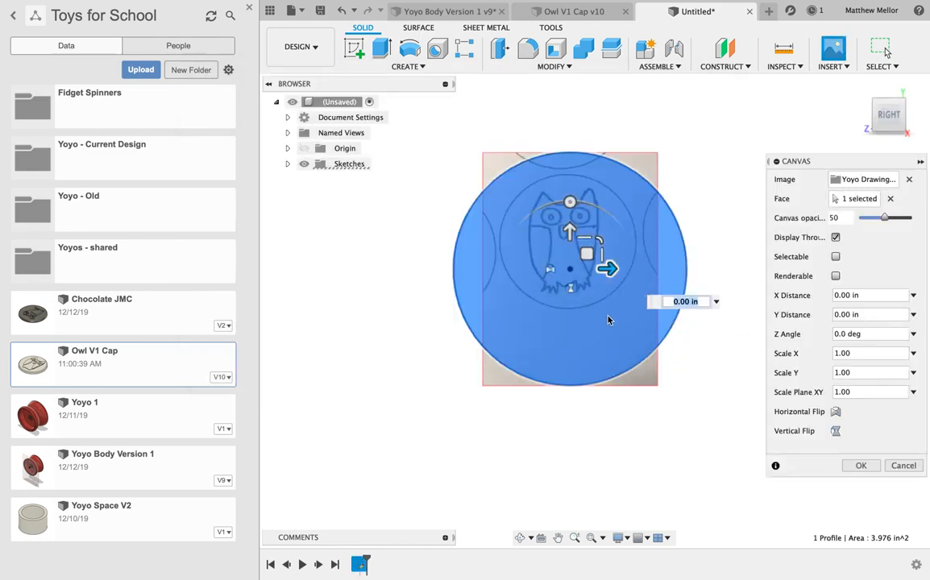
- Scale the canvas uniformly to 1.6 and align it over the circle, moving it down 0.20 in twice and 0.10 in along X
mouse_move(573, 239)
left_mouse_down()
mouse_move(575, 278)
mouse_move(574, 257)
left_mouse_up()
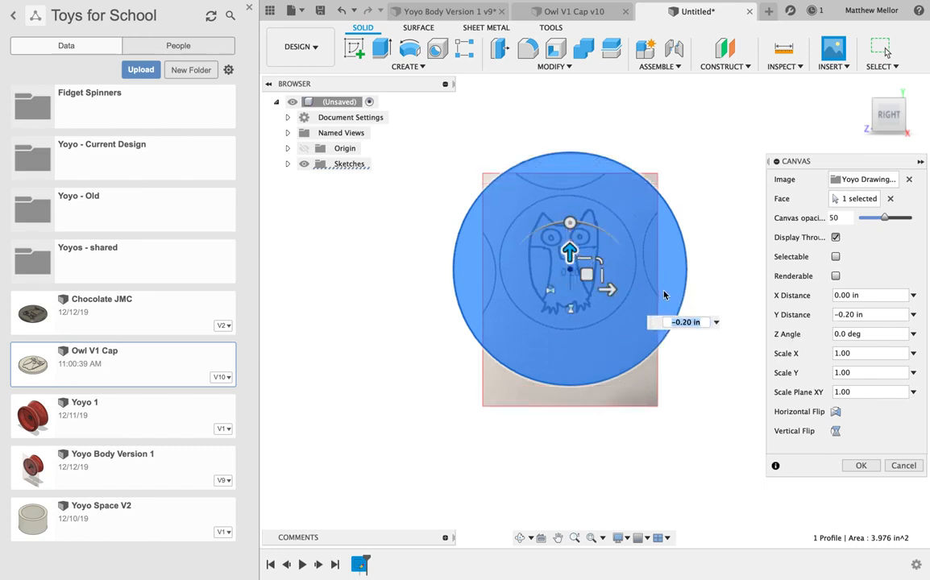
left_click_drag(867, 392, 803, 396)
type("1.5")
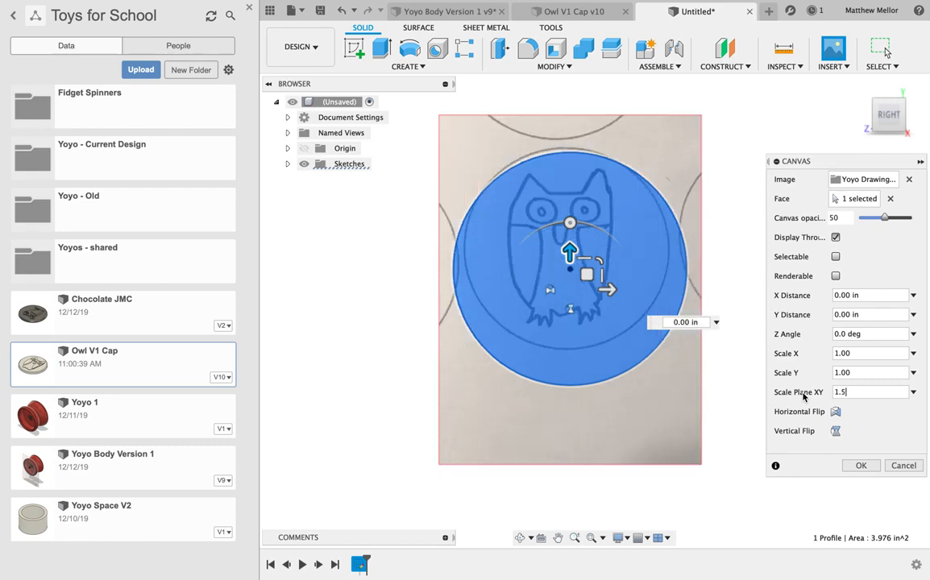
key("BackSpace")
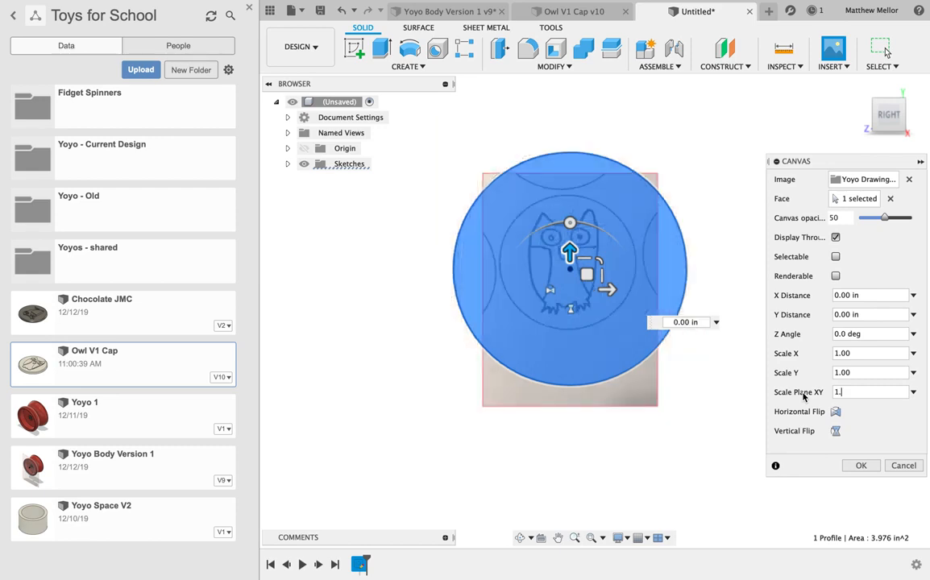
type("6")
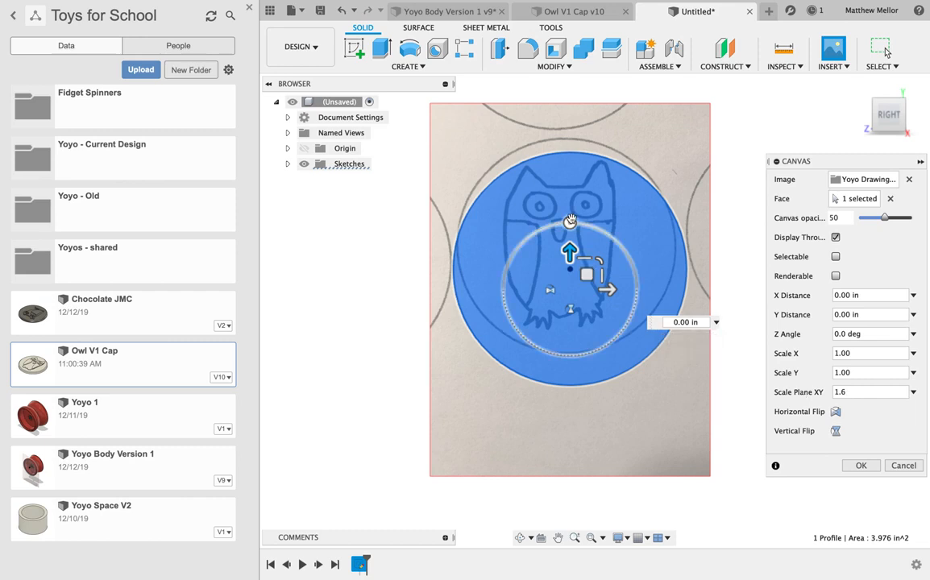
left_click_drag(569, 249, 569, 271)
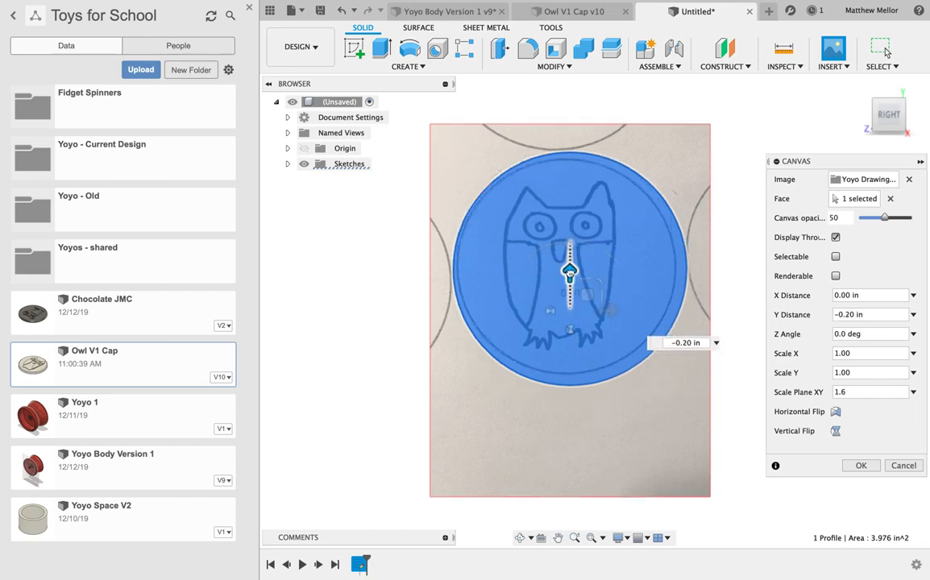
left_click_drag(609, 310, 619, 310)
- Try plane scale factors of 1.65, 0.8 and 1.2 on the canvas and return the factor to 1
left_click(852, 391)
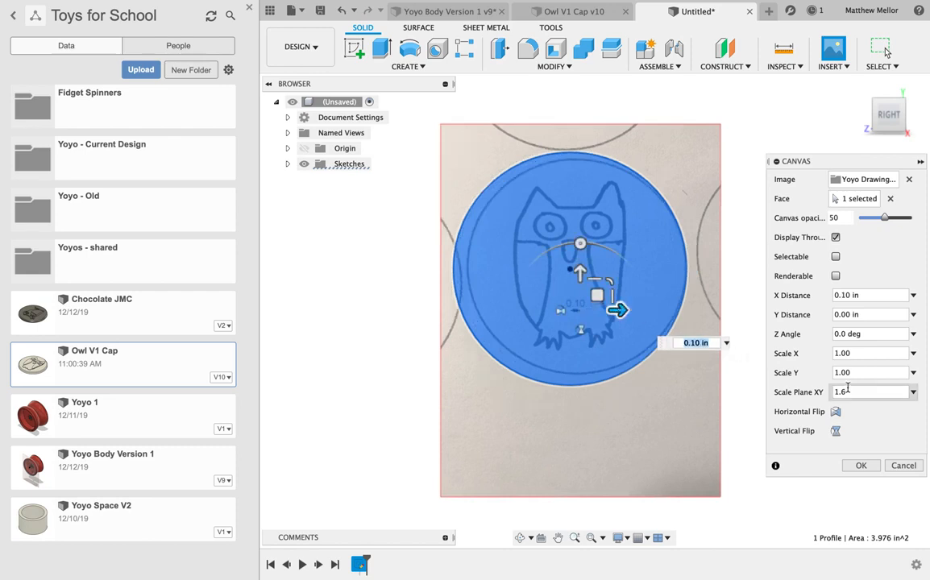
type("1.65")
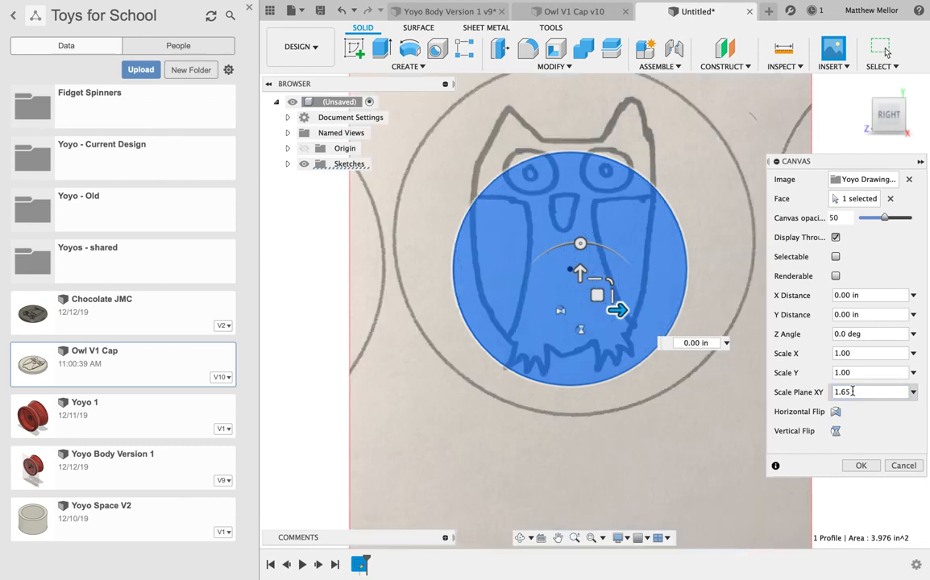
key("BackSpace")
key("BackSpace")
key("BackSpace")
key("BackSpace")
type("0.8")
key("BackSpace")
key("BackSpace")
key("BackSpace")
type("1.2")
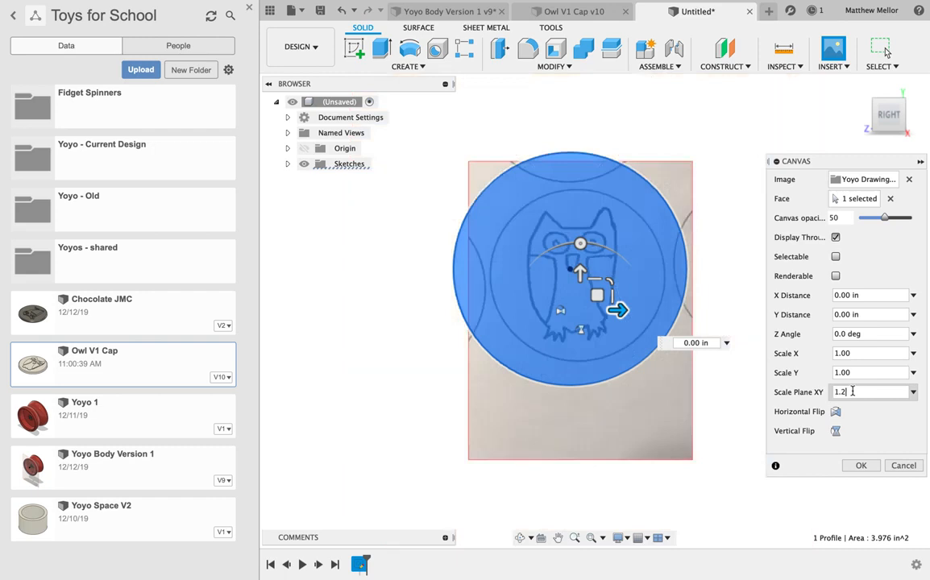
key("BackSpace")
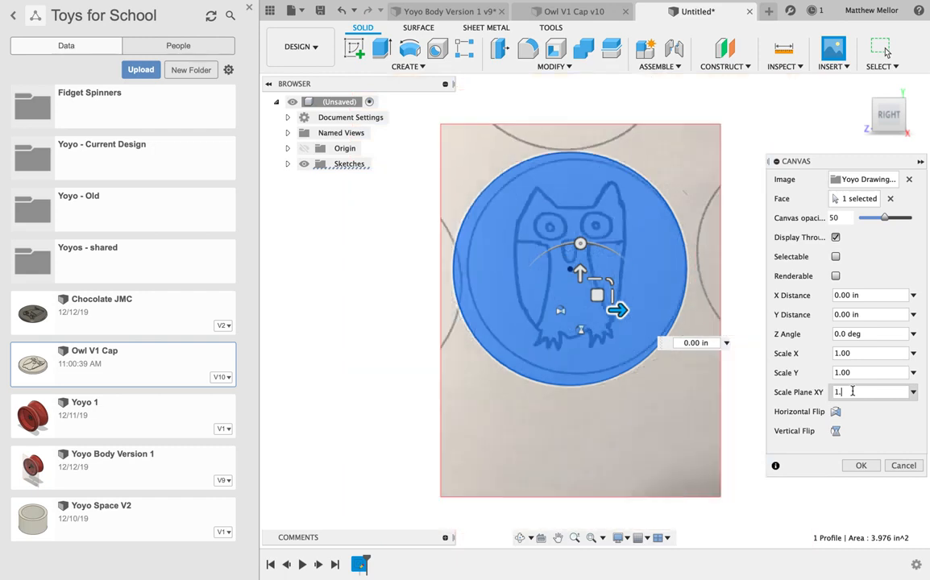
key("BackSpace")
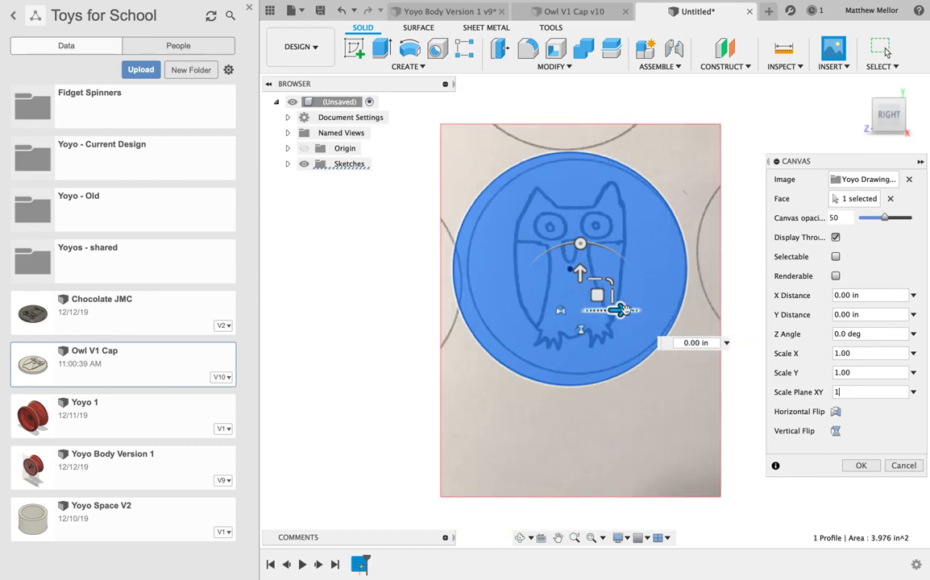
- Accept the owl canvas at its current size and position over the circle
mouse_move(621, 311)
left_mouse_down()
mouse_move(606, 311)
mouse_move(618, 311)
left_mouse_up()
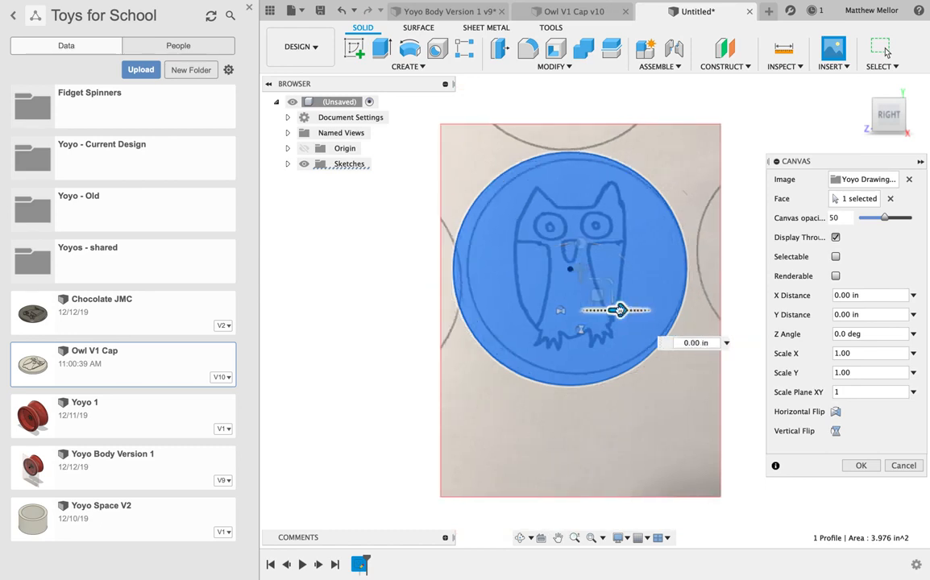
mouse_move(581, 274)
left_mouse_down()
mouse_move(581, 286)
mouse_move(581, 276)
left_mouse_up()
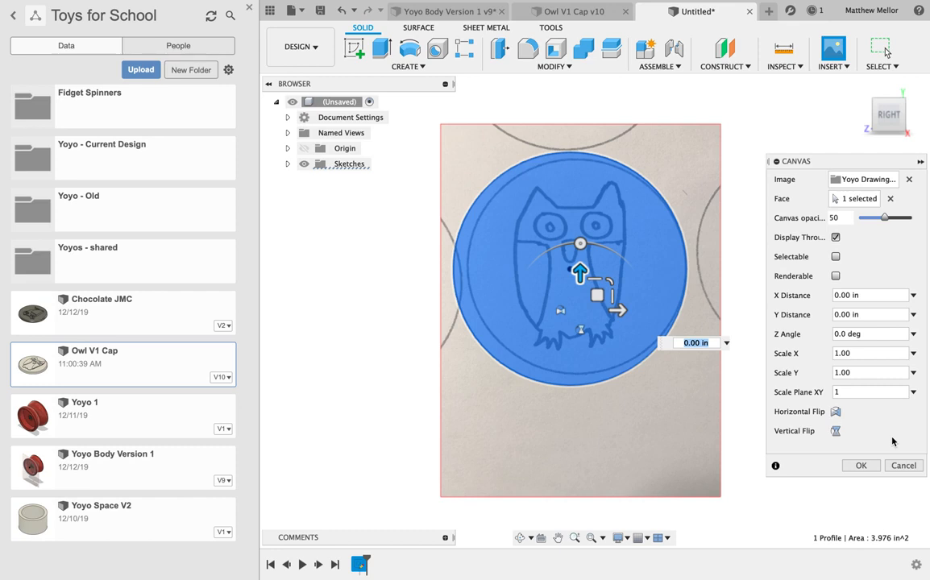
left_click(861, 466)
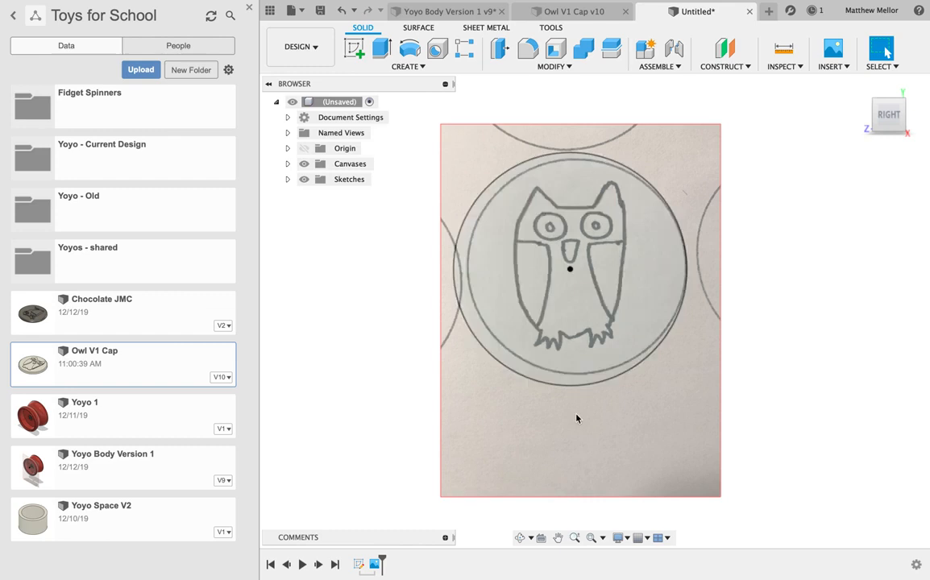
- Reopen the circle sketch for editing
left_click(625, 266)
left_click(822, 340)
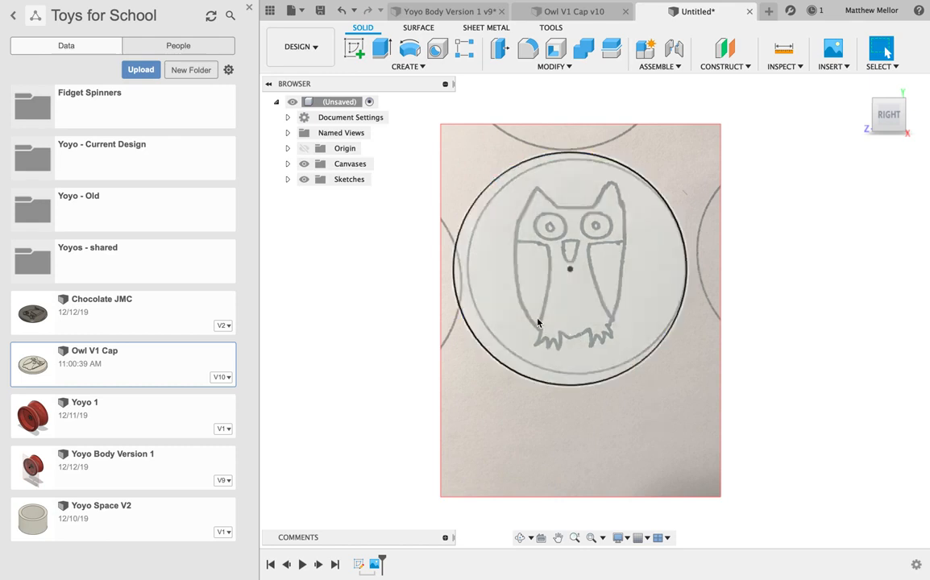
left_click(538, 322)
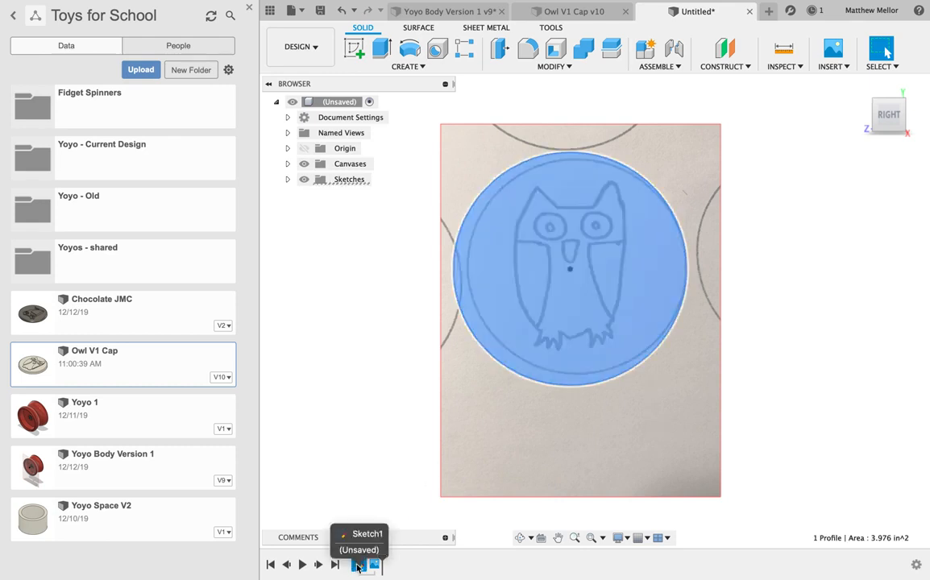
right_click(358, 565)
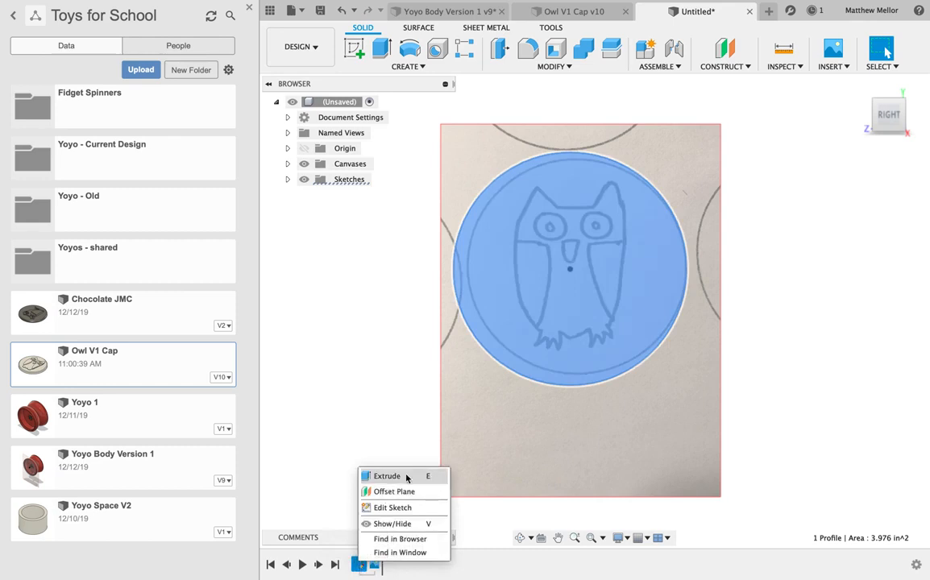
left_click(404, 508)
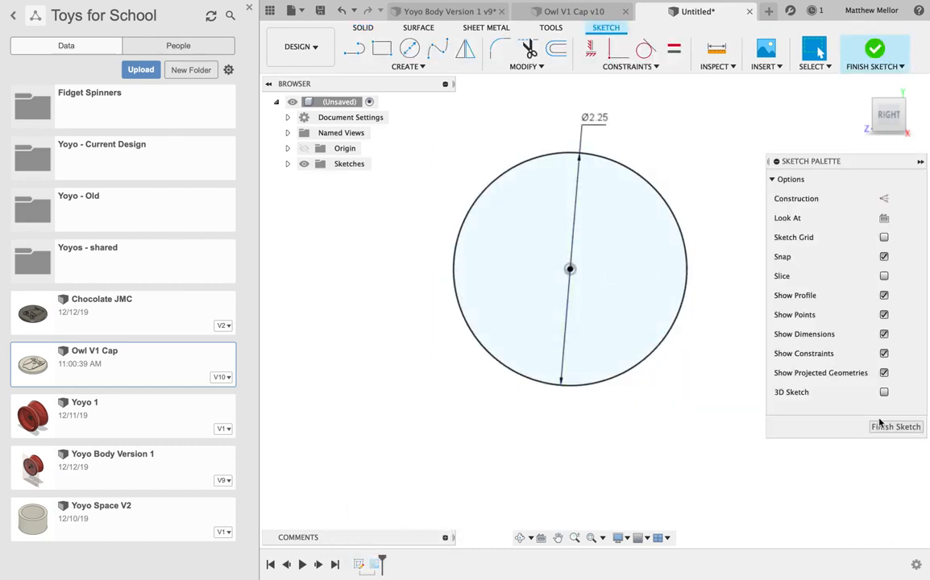
- Finish editing the circle sketch and start a new sketch on the circle's plane over the owl canvas
left_click(888, 427)
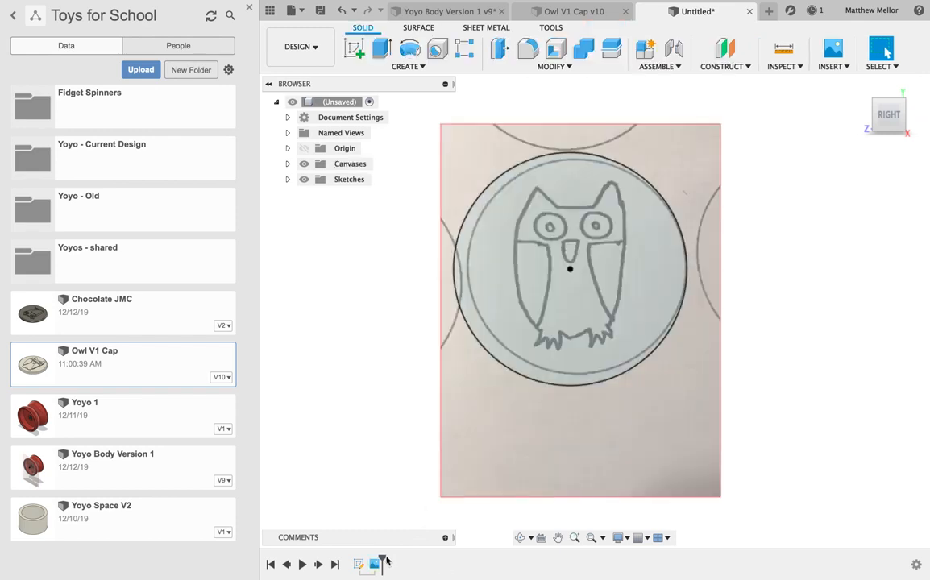
left_click(359, 564)
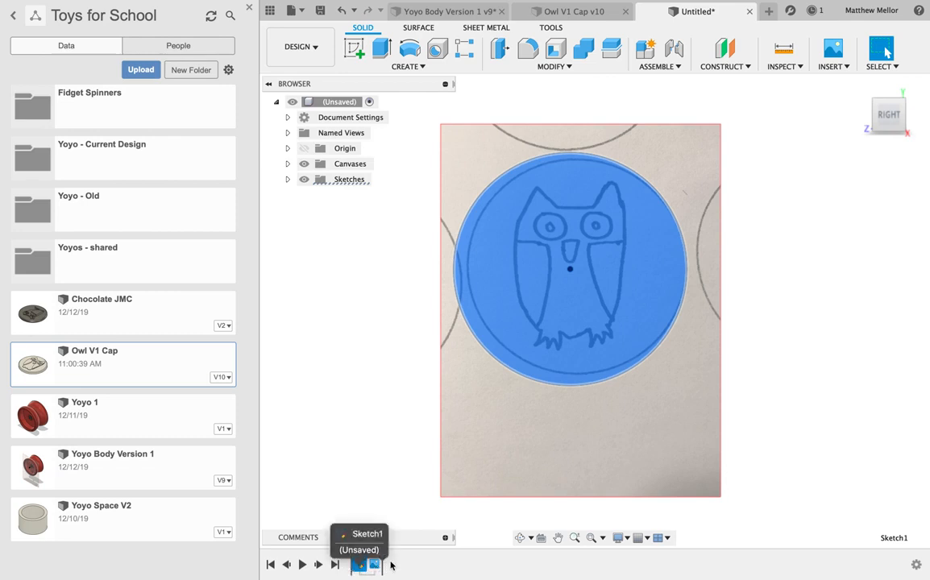
left_click(448, 518)
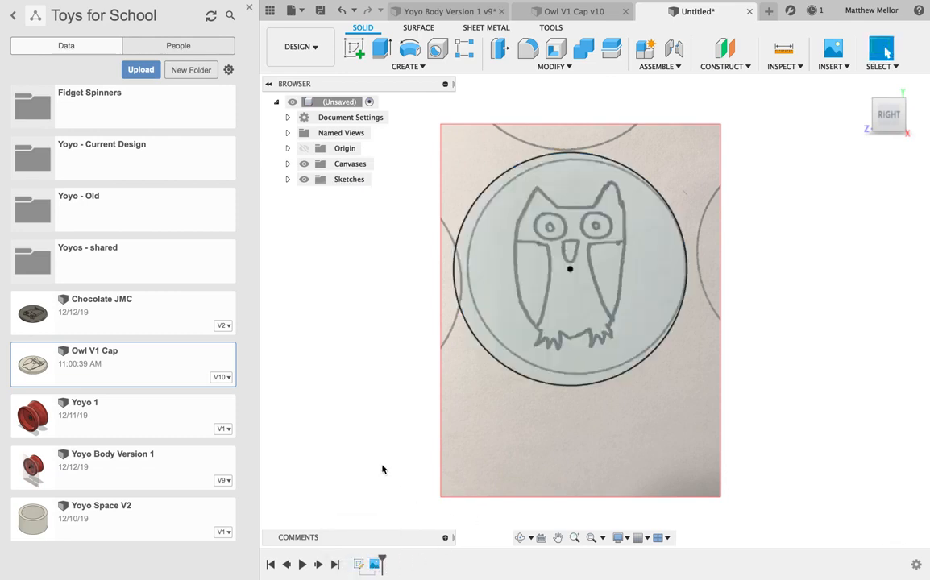
left_click(360, 49)
left_click(552, 305)
middle_click_drag(740, 287, 687, 282)
scroll(649, 256, "up", 4)
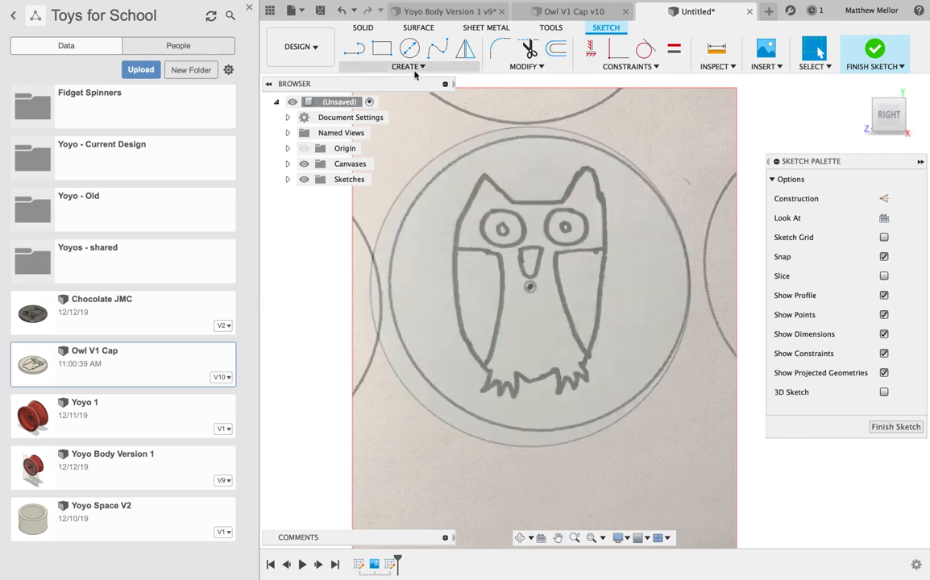
- Start a fit point spline beside the owl's left eye and trace the left side of the body down to the foot
left_click(413, 67)
mouse_move(414, 166)
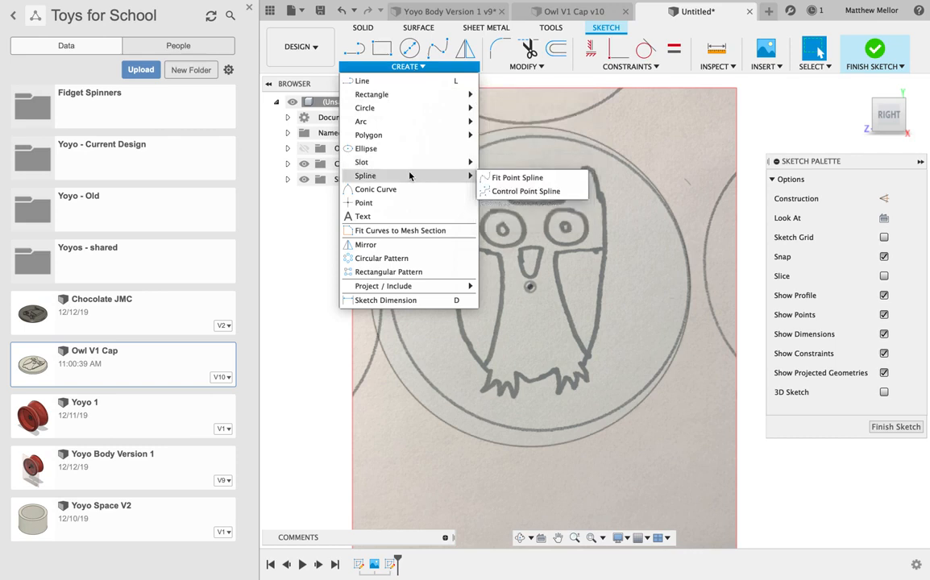
left_click(508, 183)
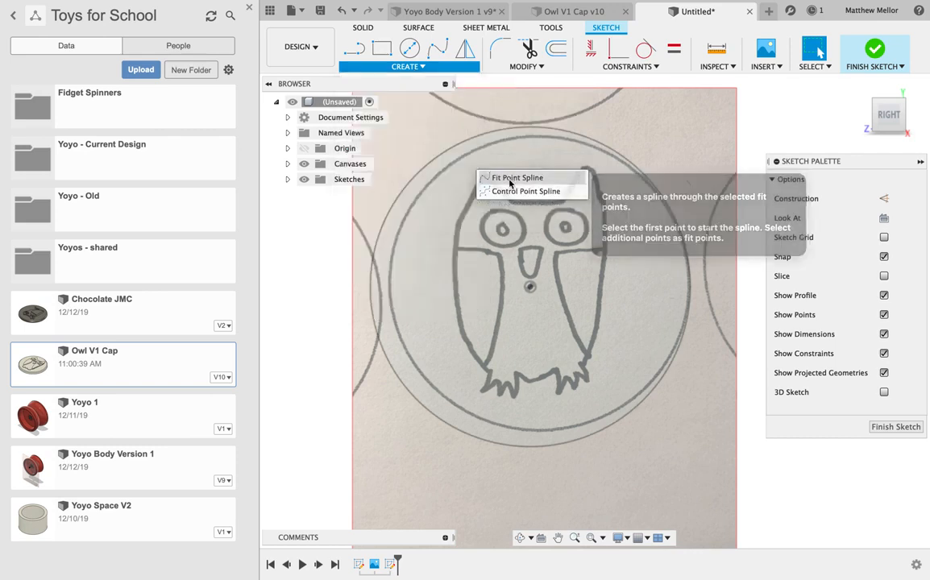
left_click(459, 231)
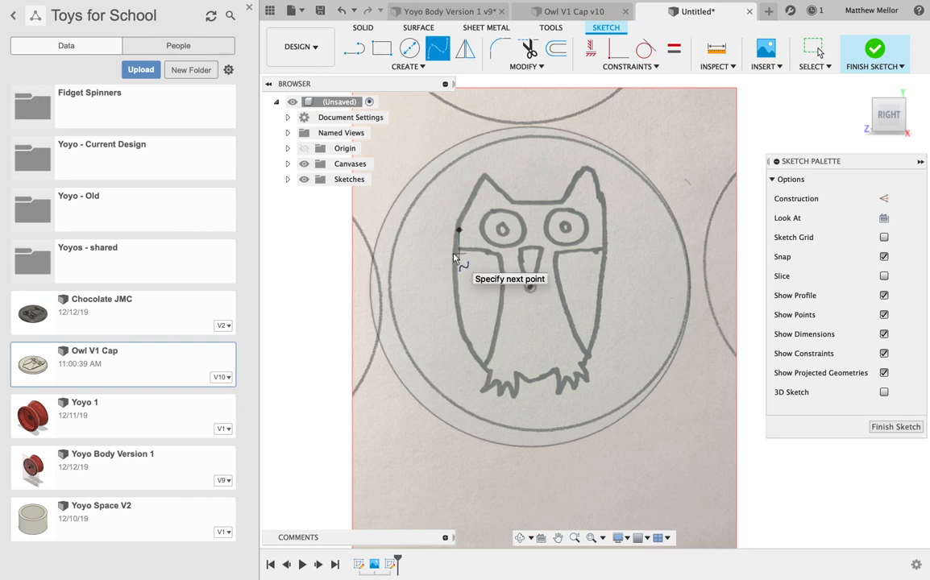
scroll(454, 258, "up", 2)
left_click(454, 249)
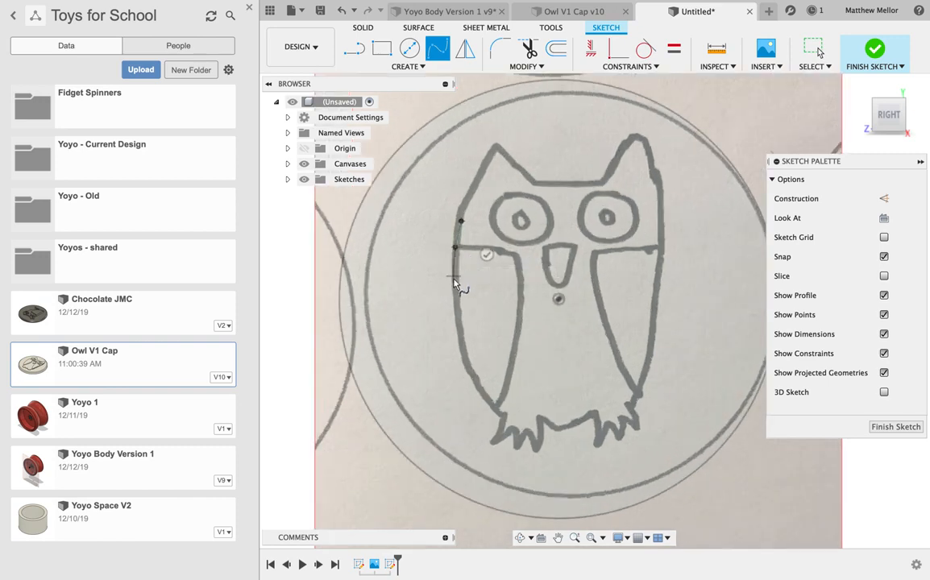
left_click(455, 291)
left_click(461, 349)
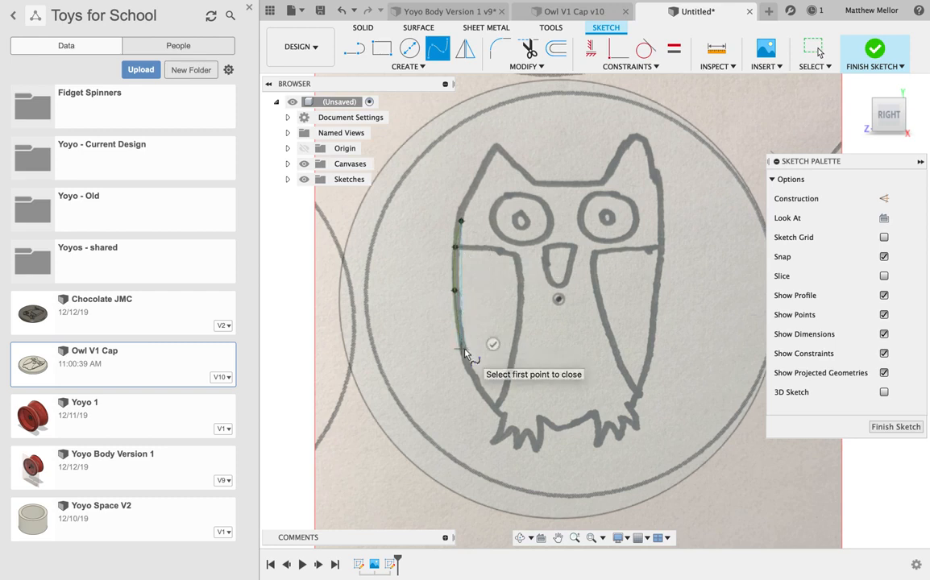
left_click(490, 404)
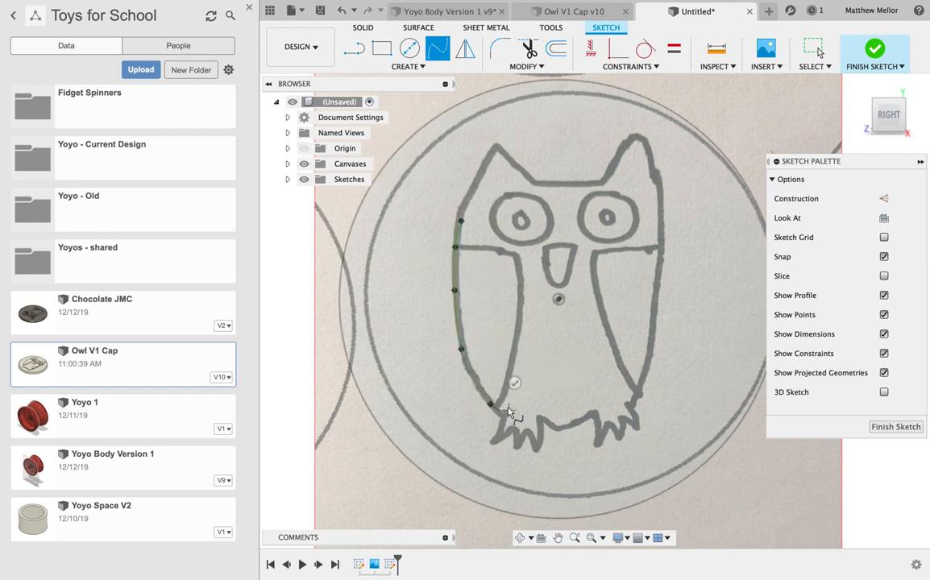
left_click(502, 417)
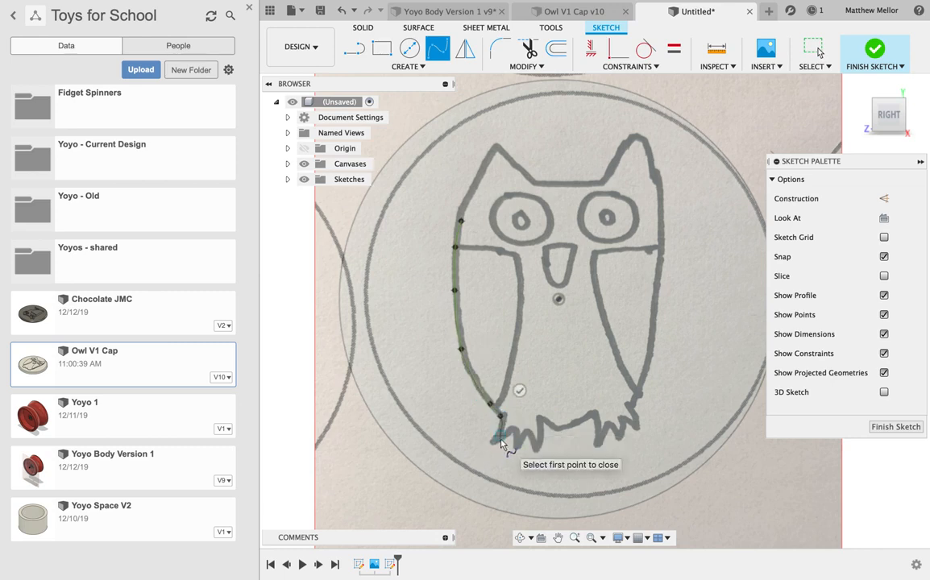
- Continue the spline along the jagged claws of both feet and the belly edge between them
left_click(496, 442)
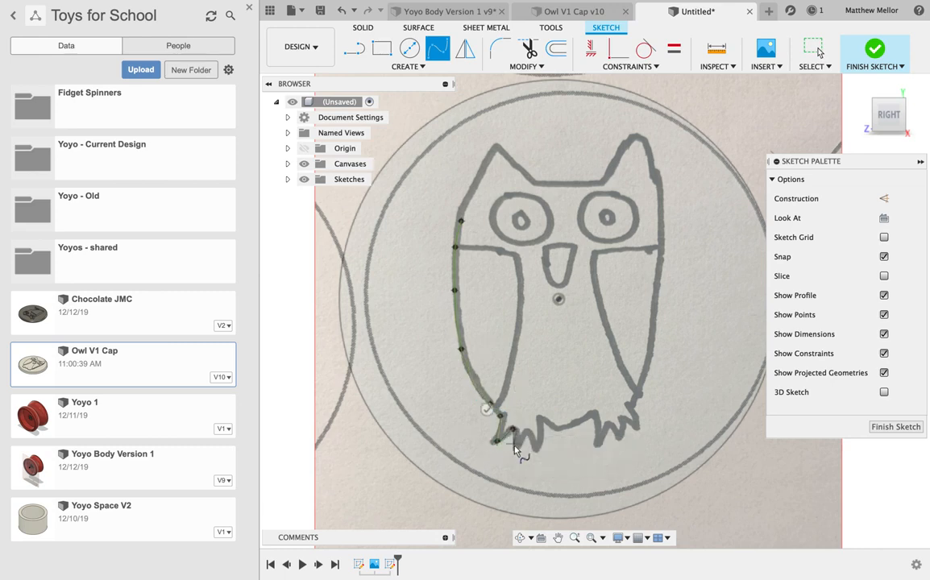
left_click(516, 449)
left_click(528, 433)
left_click(538, 455)
left_click(544, 421)
left_click(558, 429)
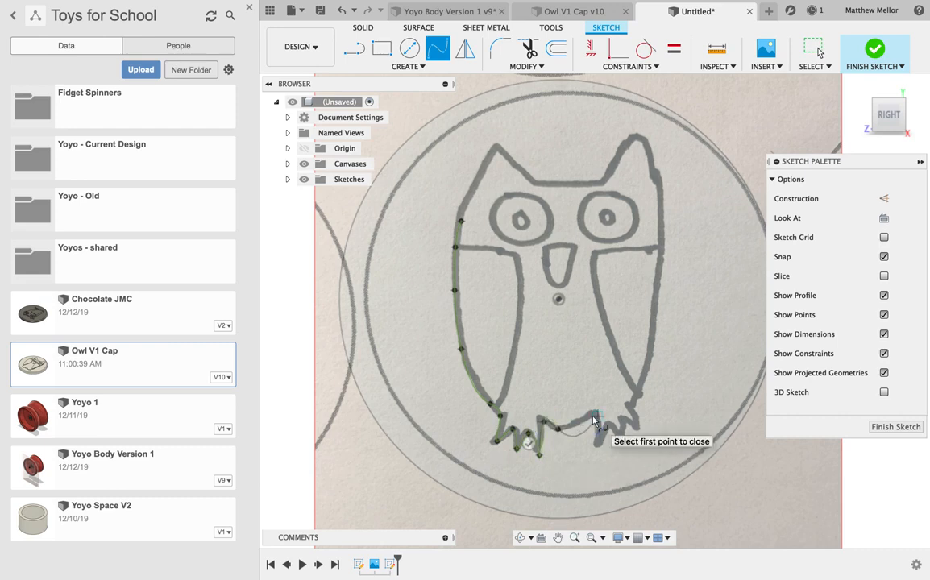
left_click(597, 416)
left_click(612, 426)
left_click(618, 436)
left_click(638, 425)
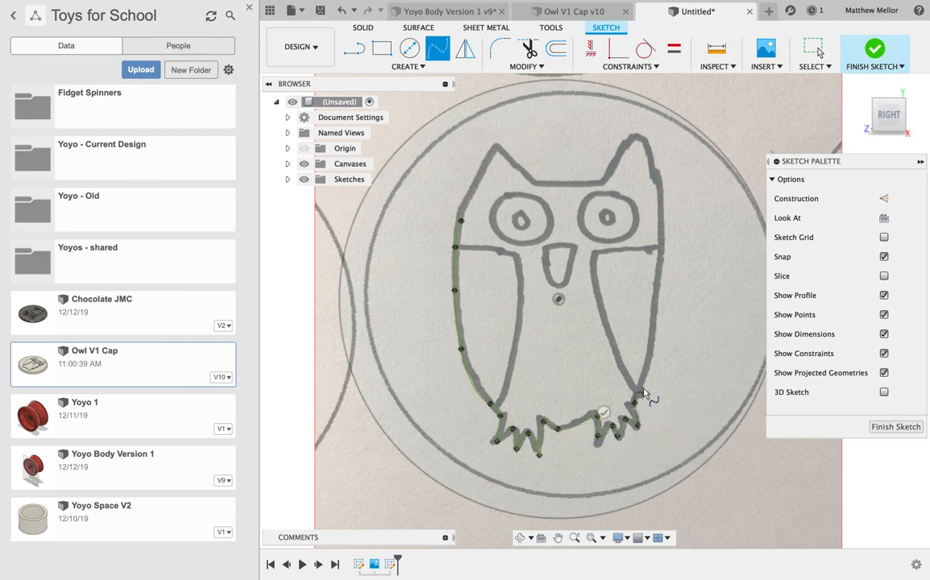
- Continue the spline from the right foot up the owl's right side to the base of the right ear
left_click(645, 384)
left_click(655, 319)
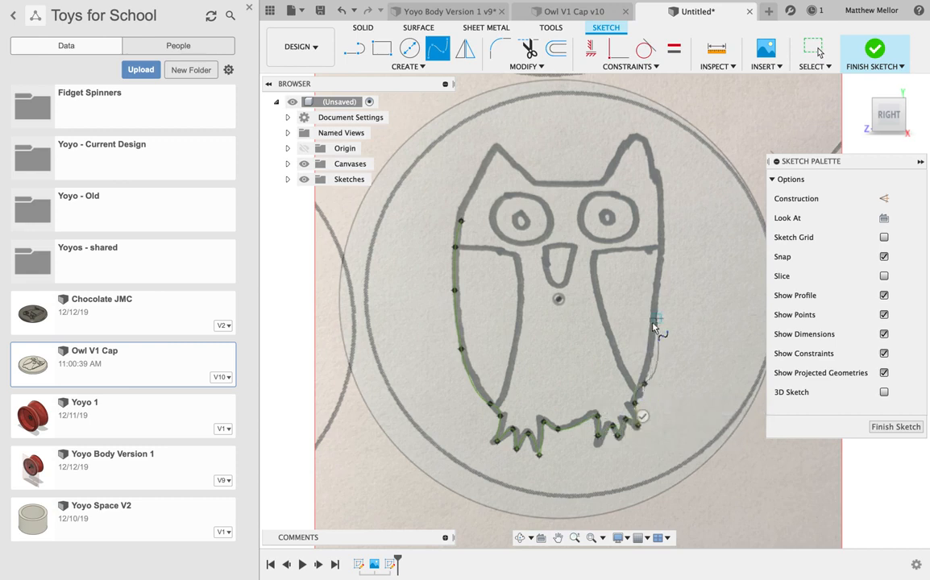
left_click(662, 248)
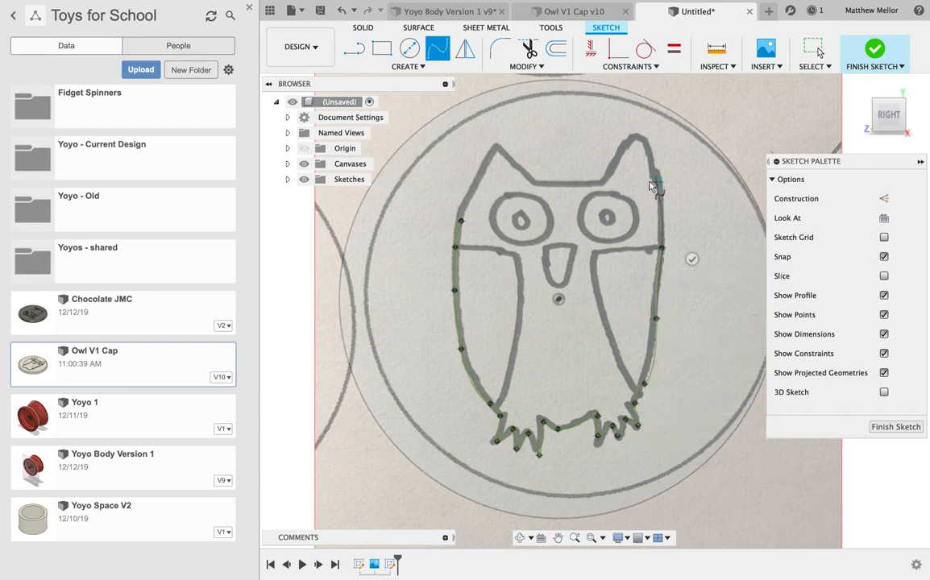
left_click(657, 178)
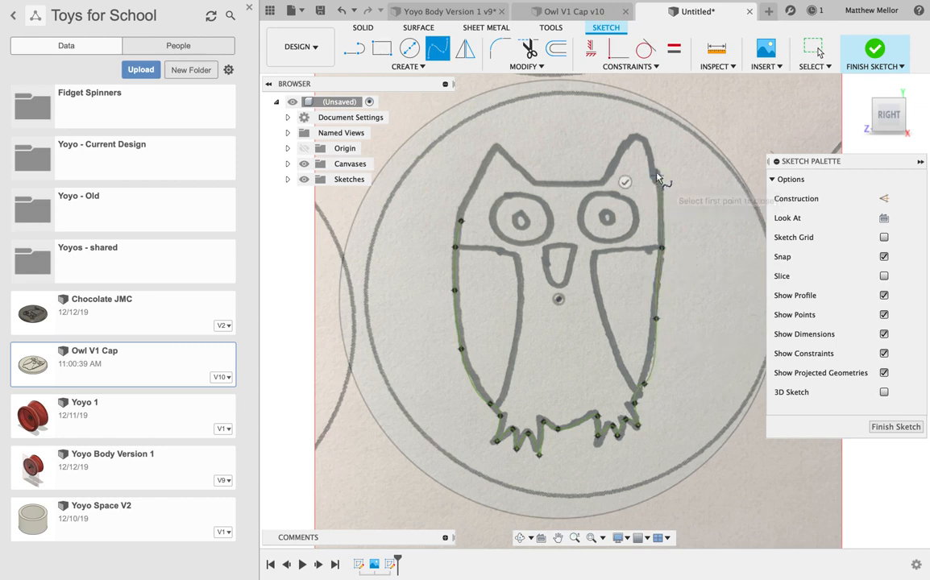
- Trace the spline over both ears and the top of the head, closing the owl outline at its starting point
left_click(637, 134)
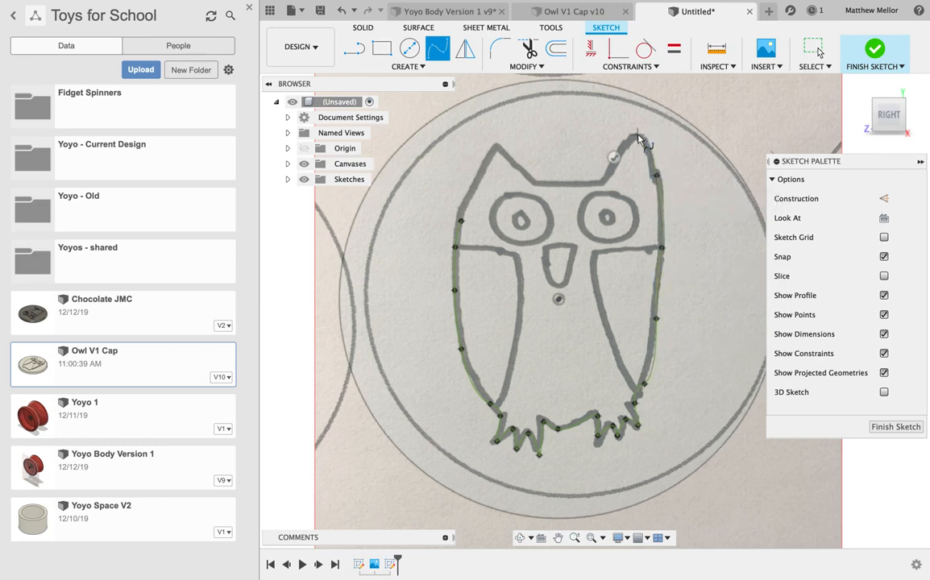
left_click(599, 182)
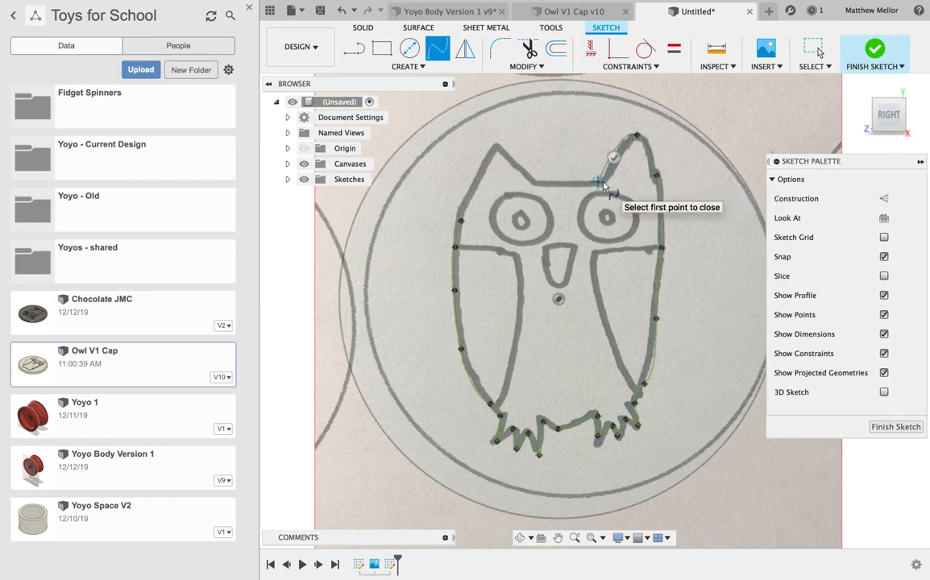
left_click(536, 182)
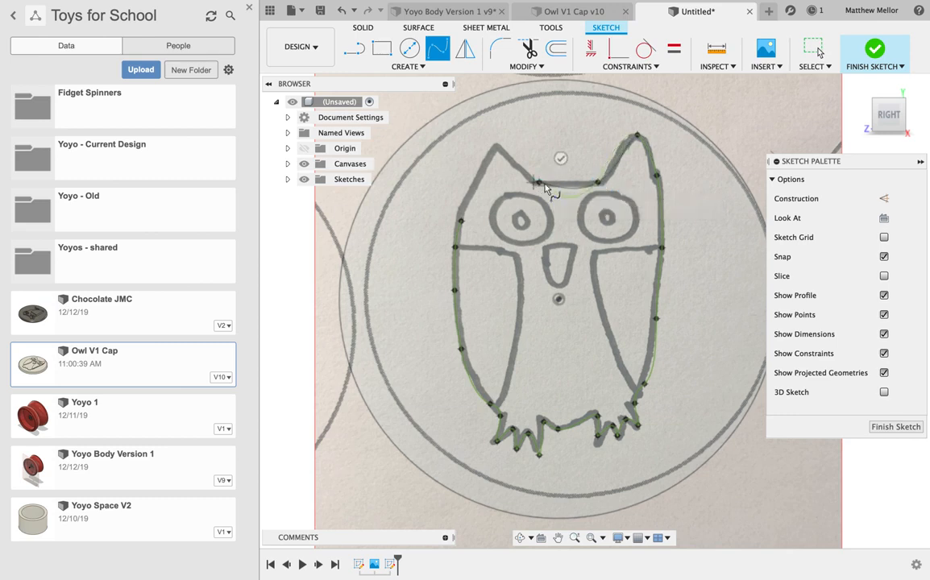
left_click(500, 144)
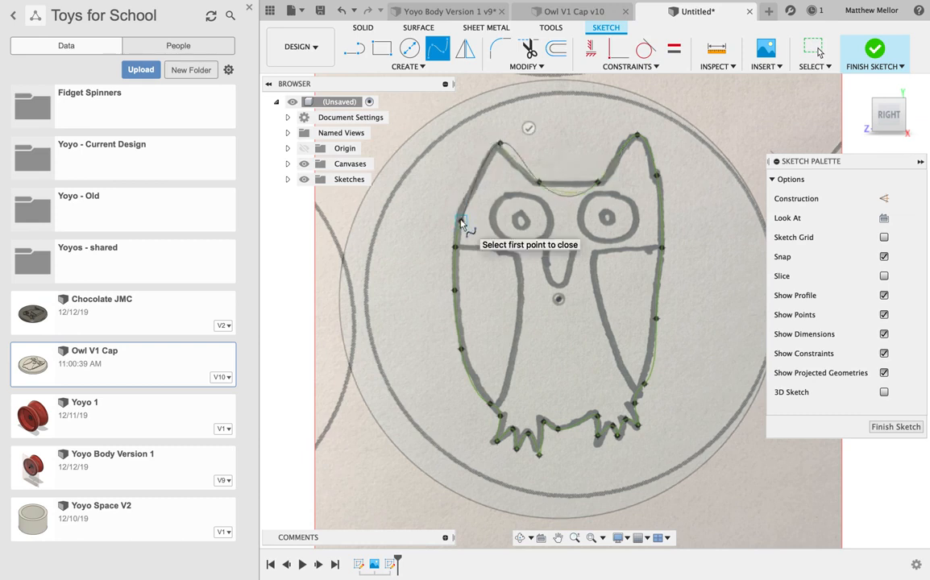
left_click(461, 203)
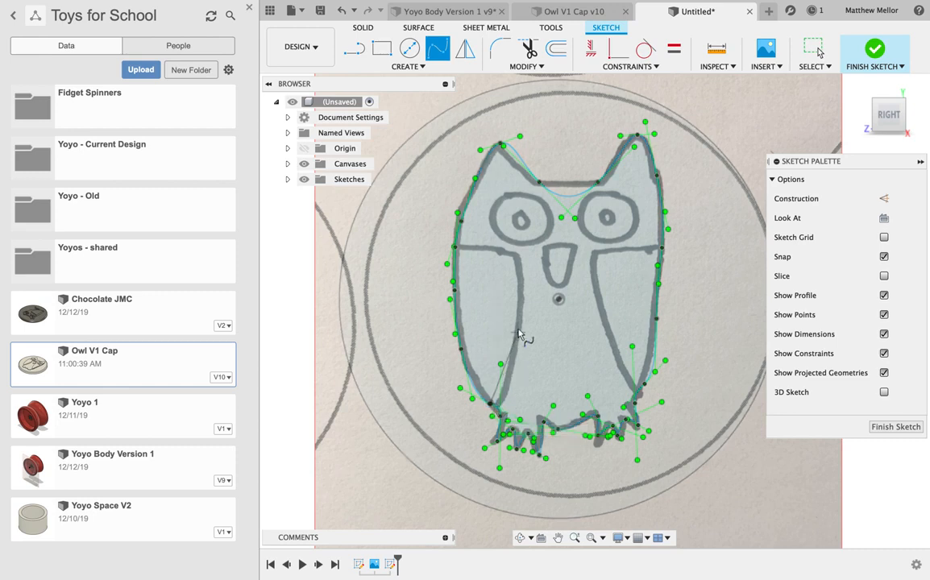
- Trace the inner and top edges of the left wing with a fit point spline from the foot to the body outline
left_click(510, 379)
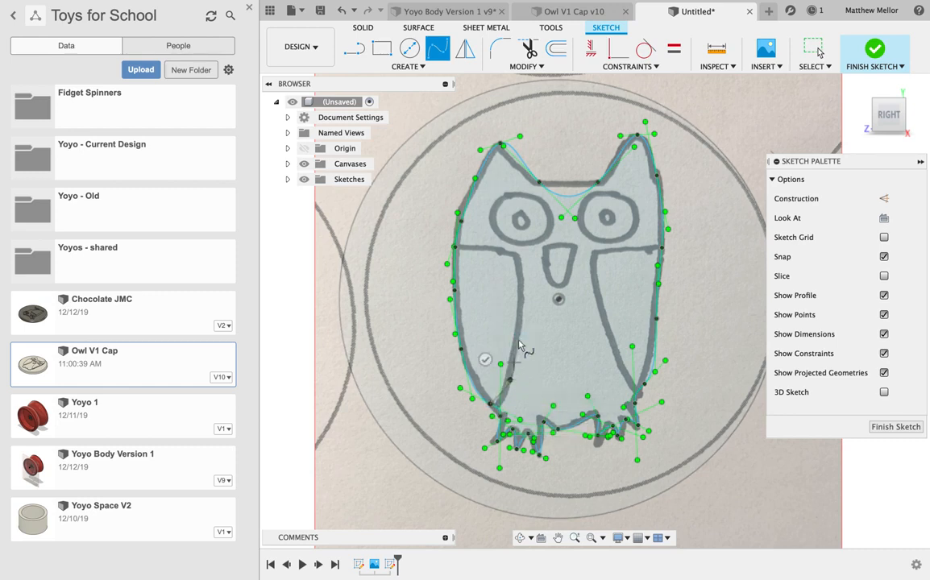
left_click(519, 318)
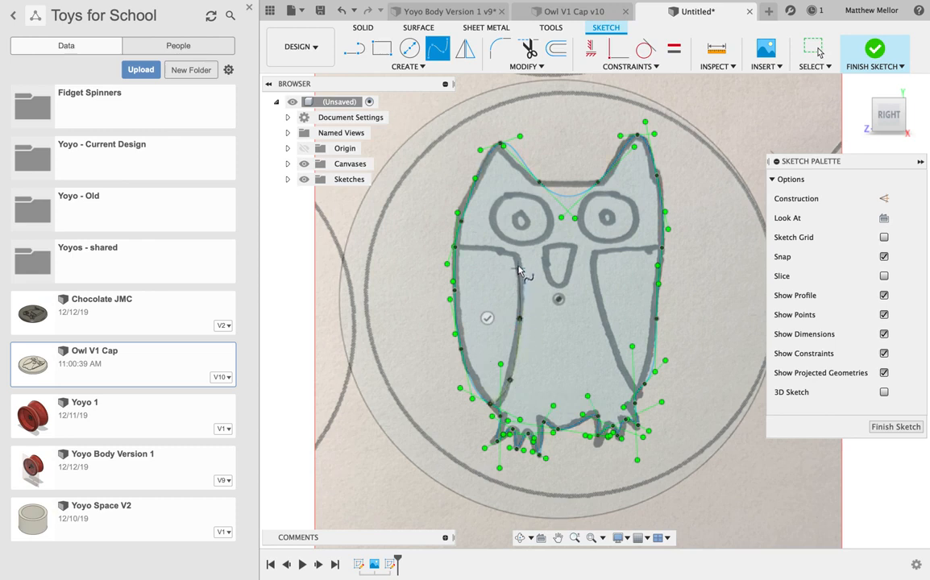
left_click(519, 262)
left_click(456, 249)
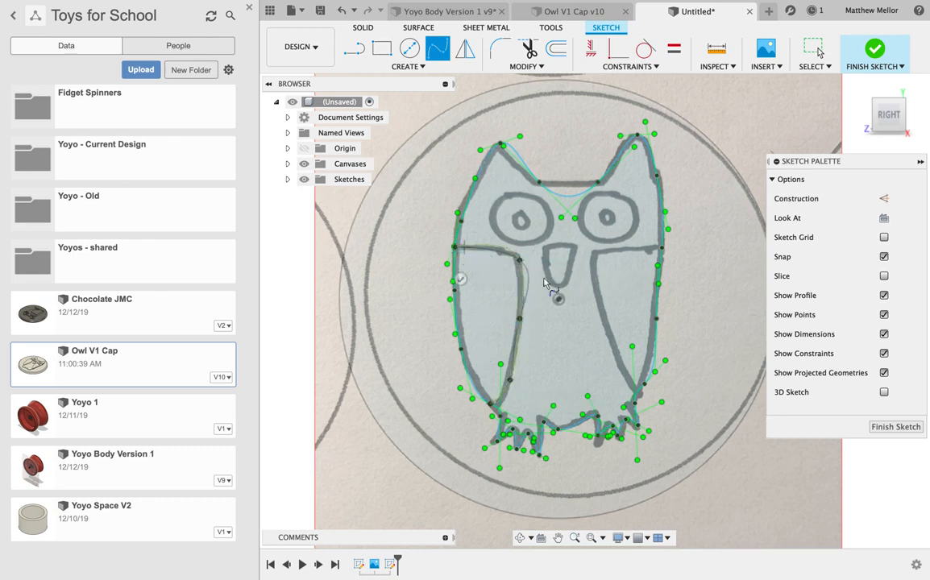
left_click(460, 278)
left_click(459, 278)
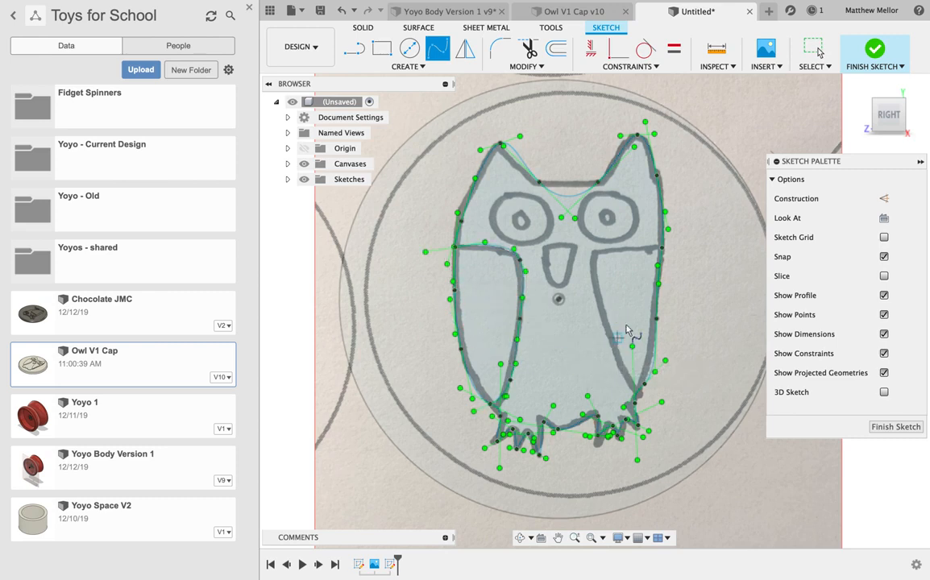
- Trace the top and inner edges of the right wing with a fit point spline from the body outline to the foot
left_click(658, 248)
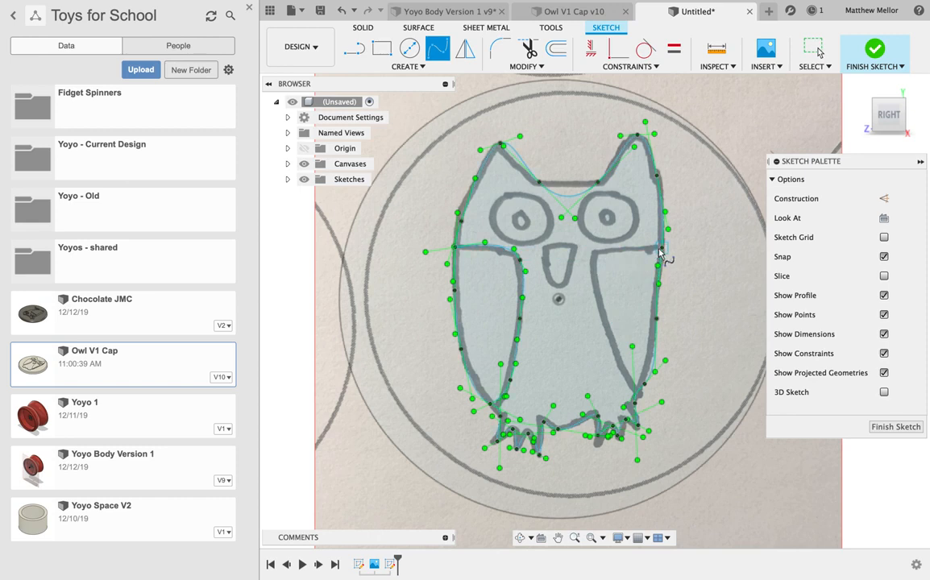
left_click(595, 254)
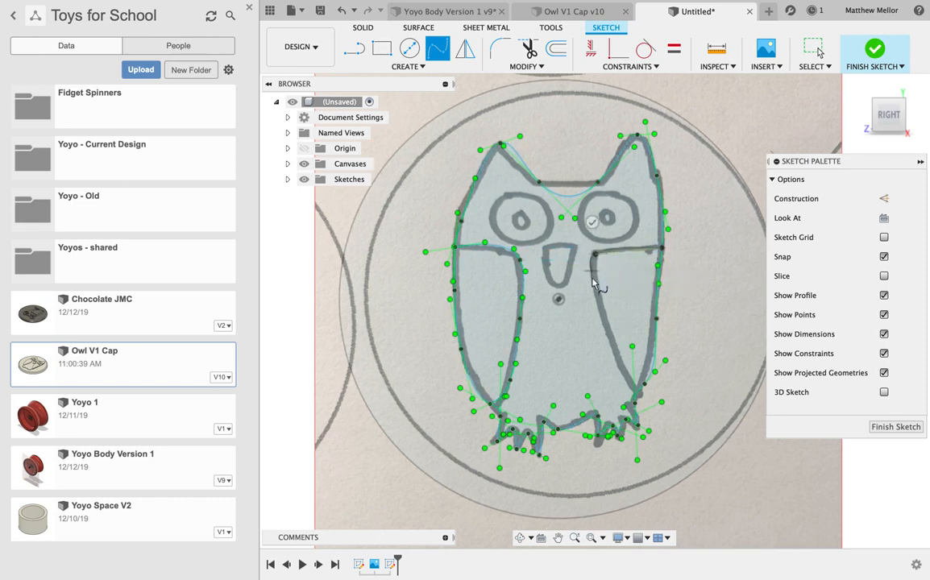
left_click(607, 334)
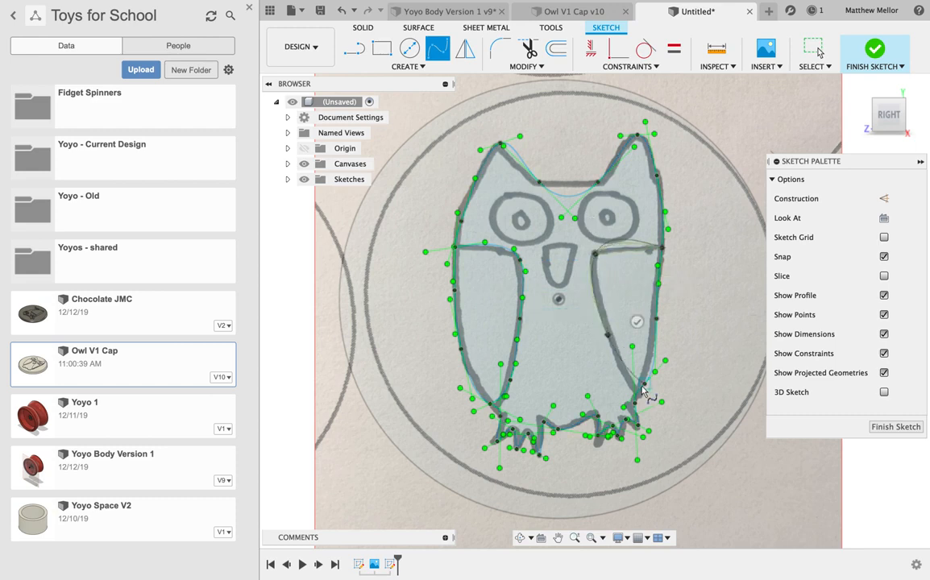
left_click(637, 392)
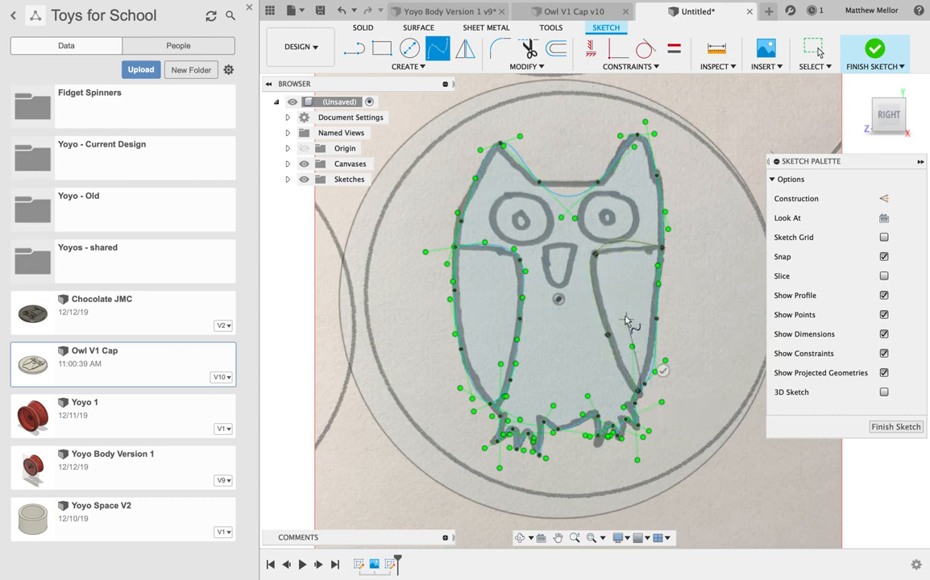
left_click(662, 370)
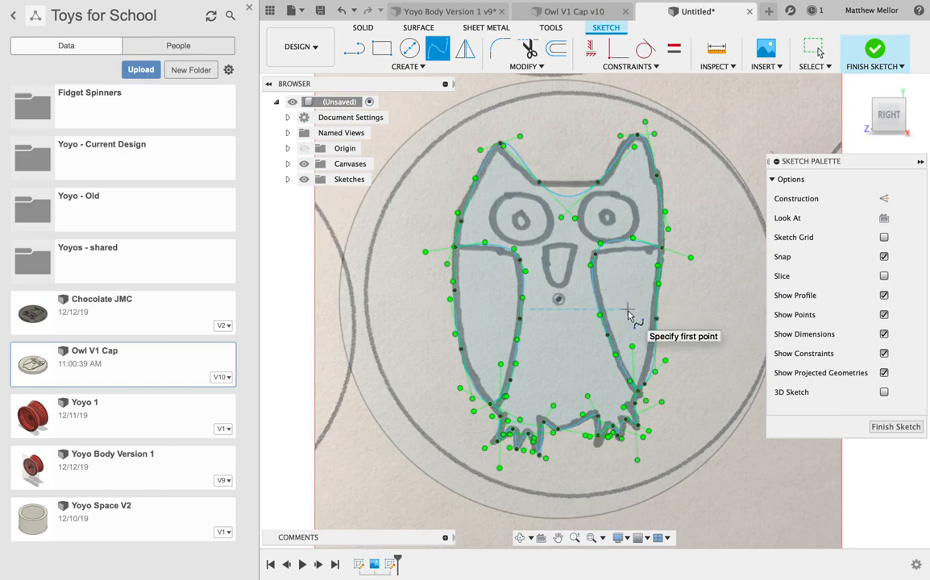
key("Escape")
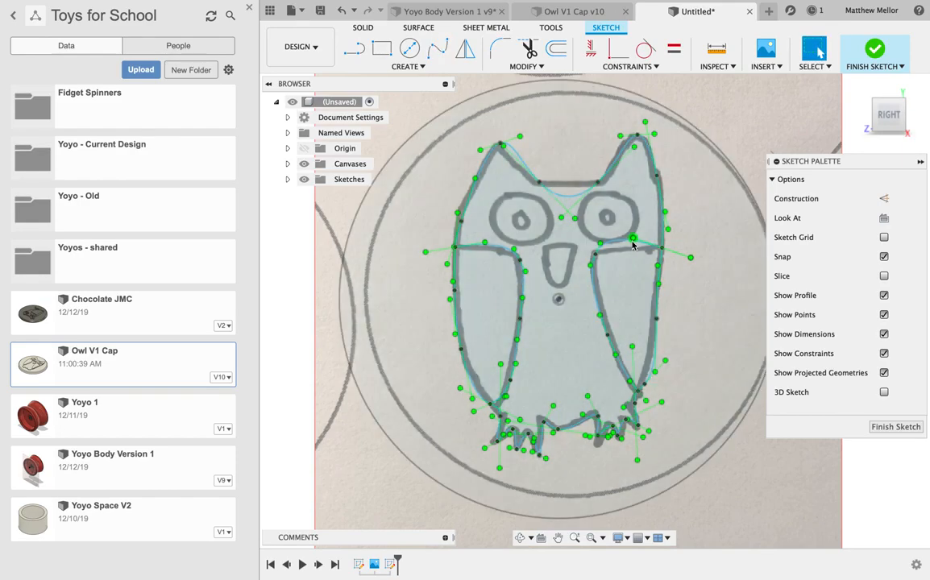
- Adjust the tangent handle at the outer end of the right wing's spline to bring its top edge onto the drawn line
scroll(568, 270, "up", 2)
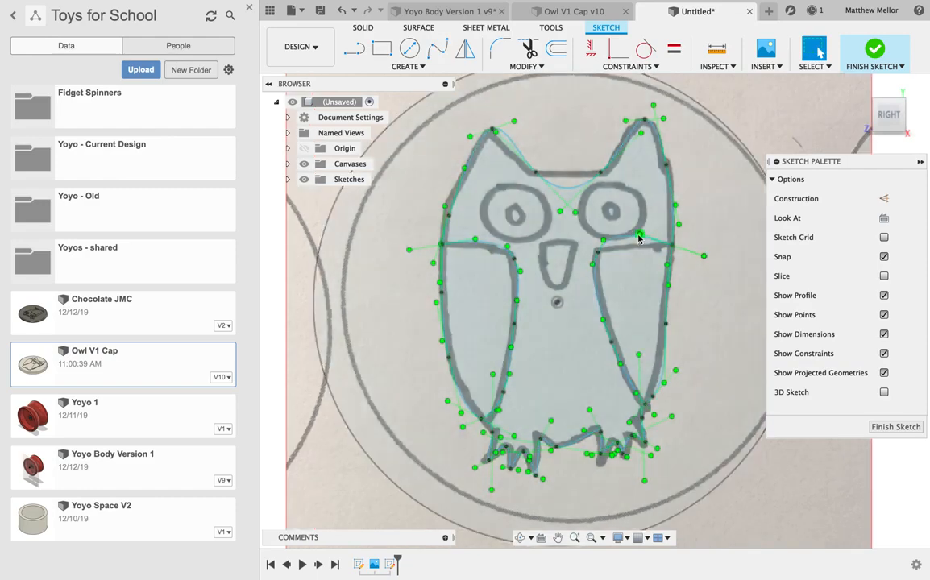
left_click(639, 238)
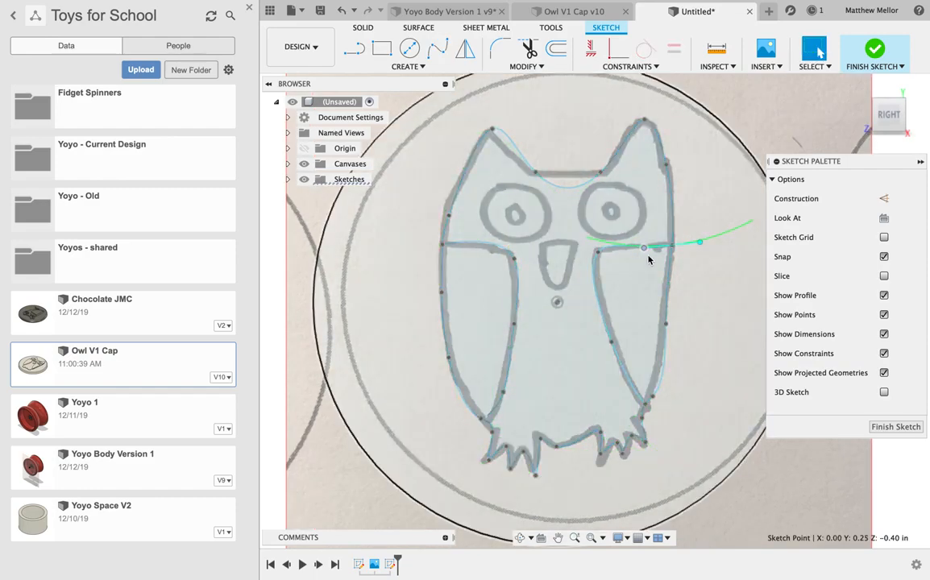
left_click(724, 292)
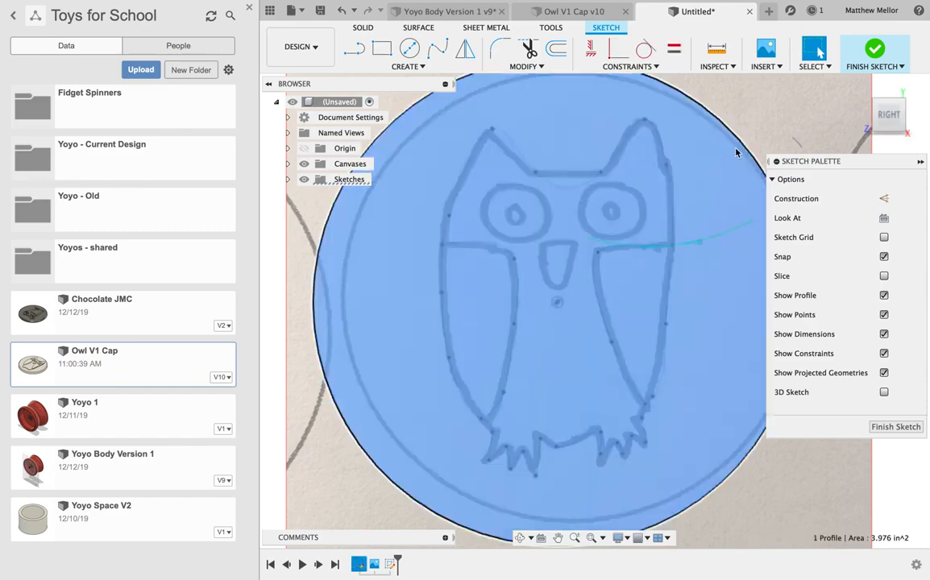
- Raise the two fit points between the owl's ears to reshape the top of the head outline
left_click(764, 130)
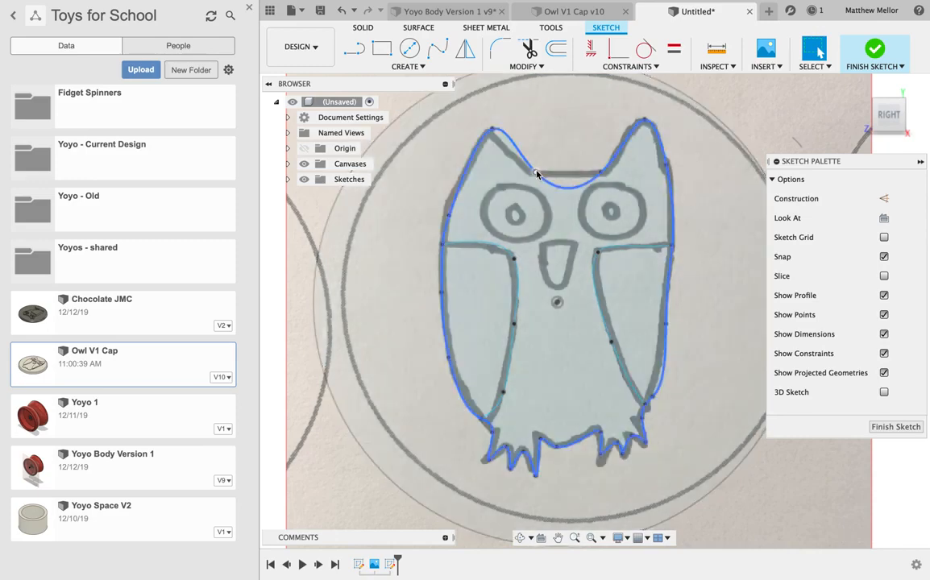
left_click(479, 151)
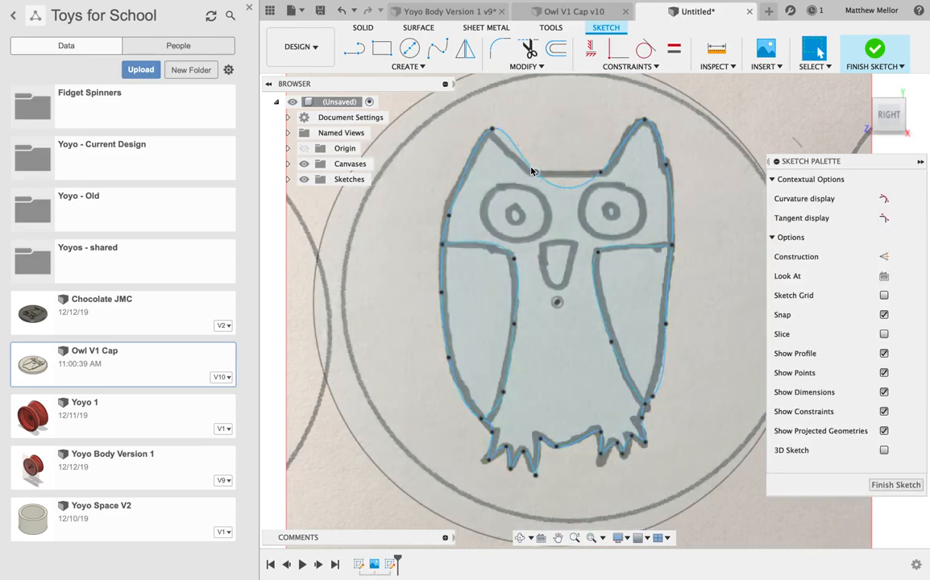
left_click_drag(521, 166, 517, 164)
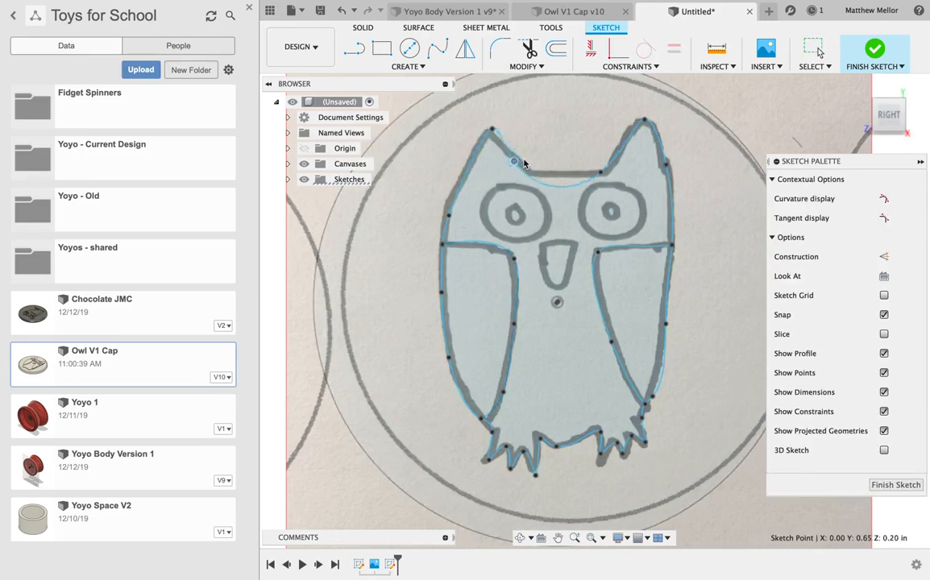
left_click_drag(602, 172, 603, 165)
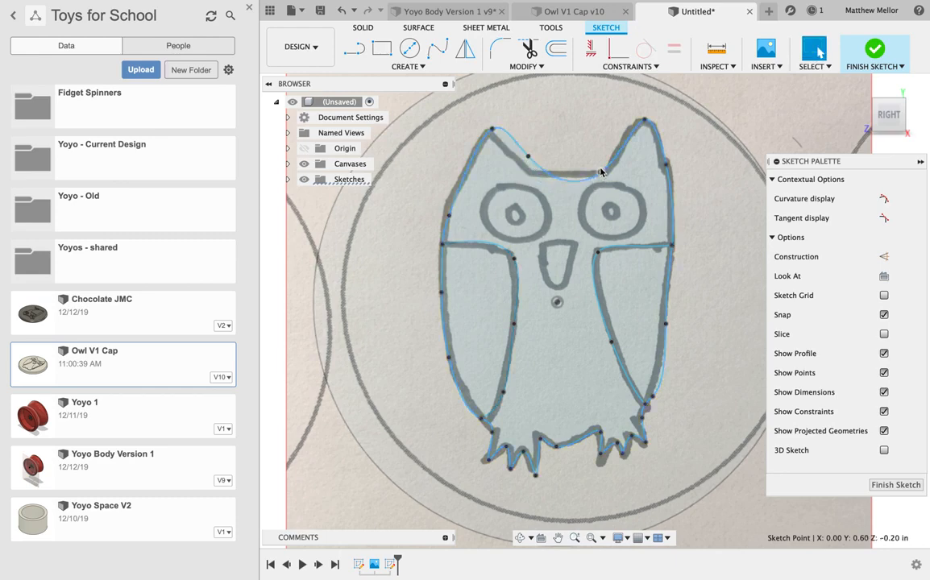
key("Escape")
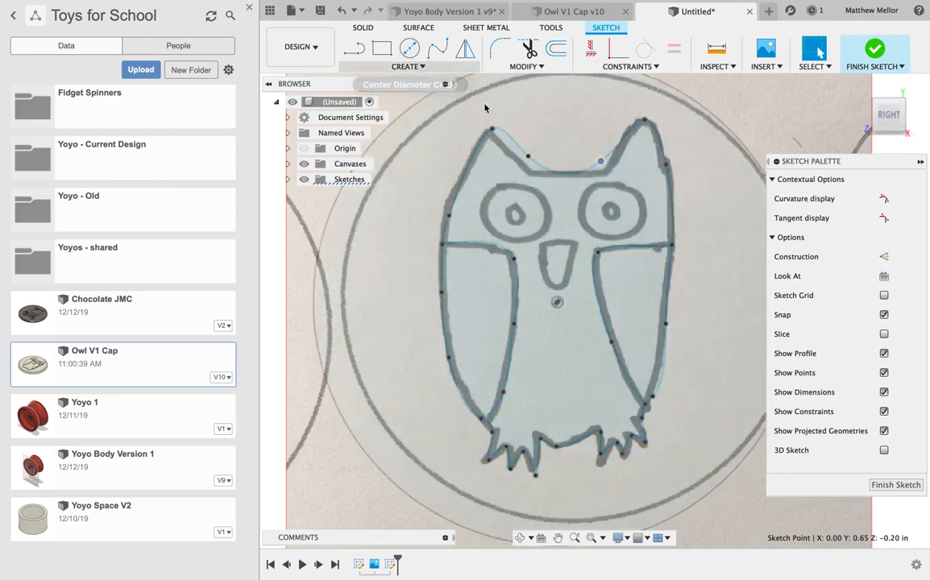
- Draw a center diameter circle about 0.28 in across over the owl's left eye
left_click(408, 49)
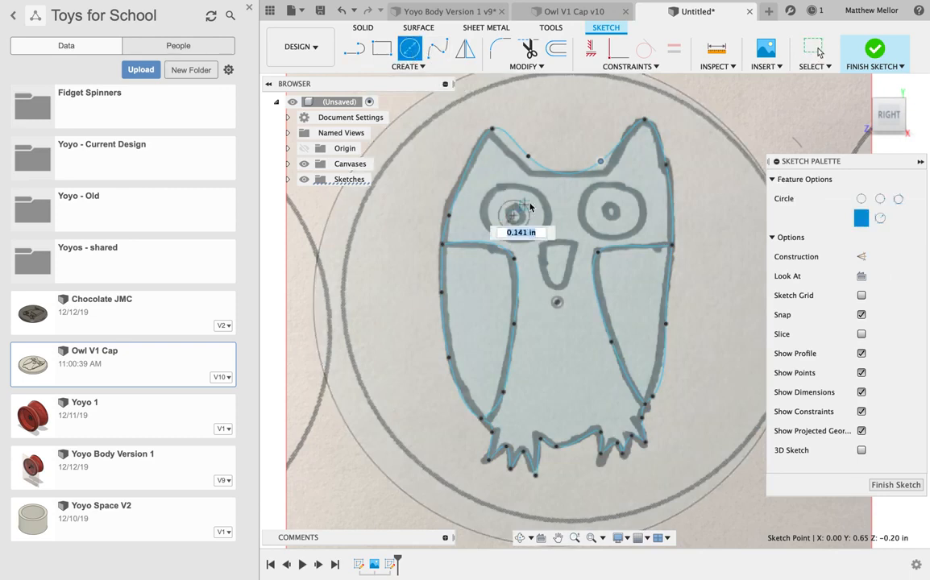
left_click(543, 222)
key("Escape")
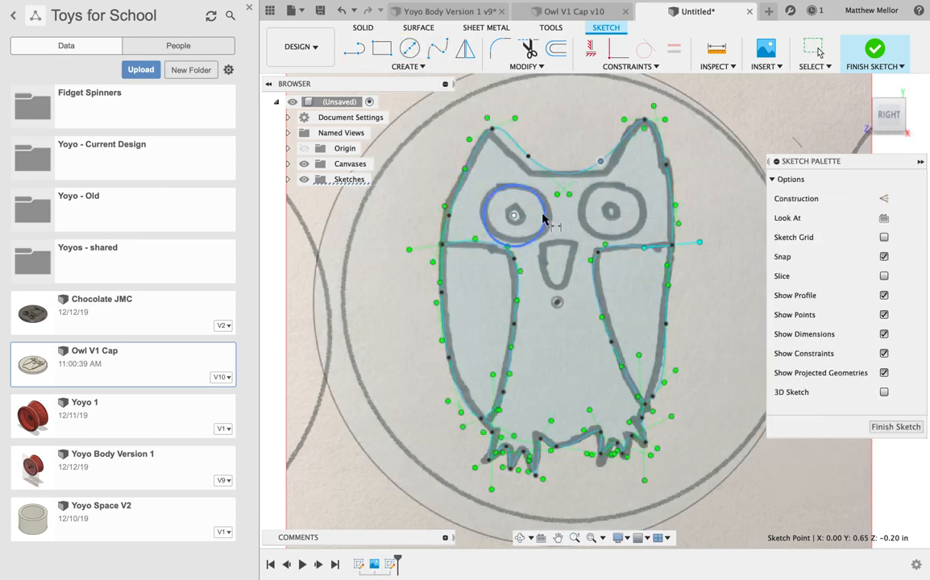
key("d")
left_click(543, 216)
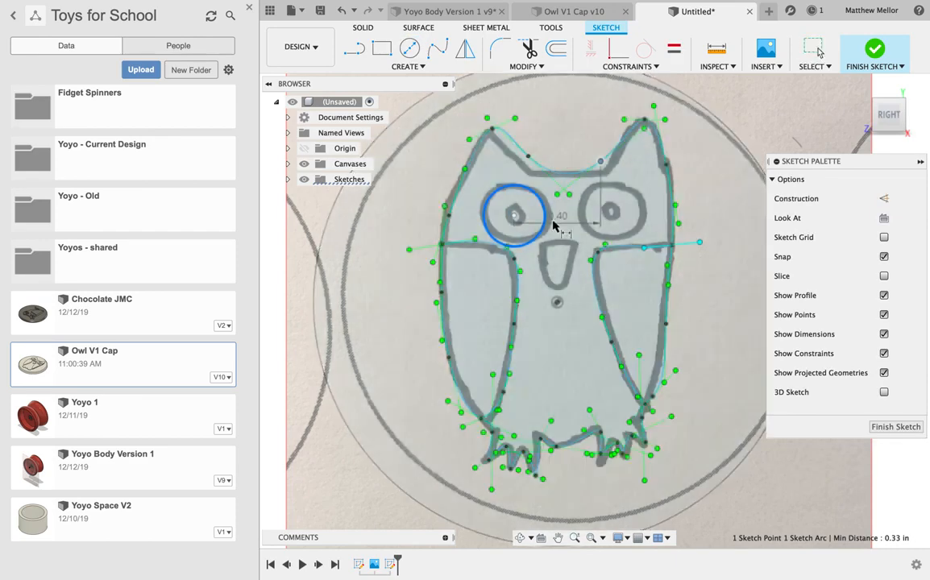
key("Escape")
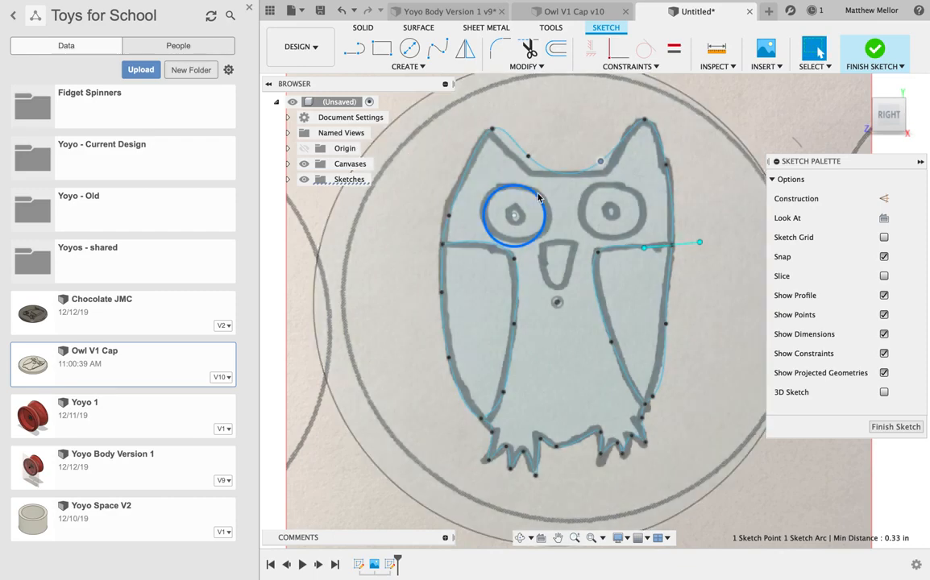
- Shift the left eye circle slightly up and to the right, and dimension its diameter at 0.25 in
left_click_drag(537, 198, 542, 188)
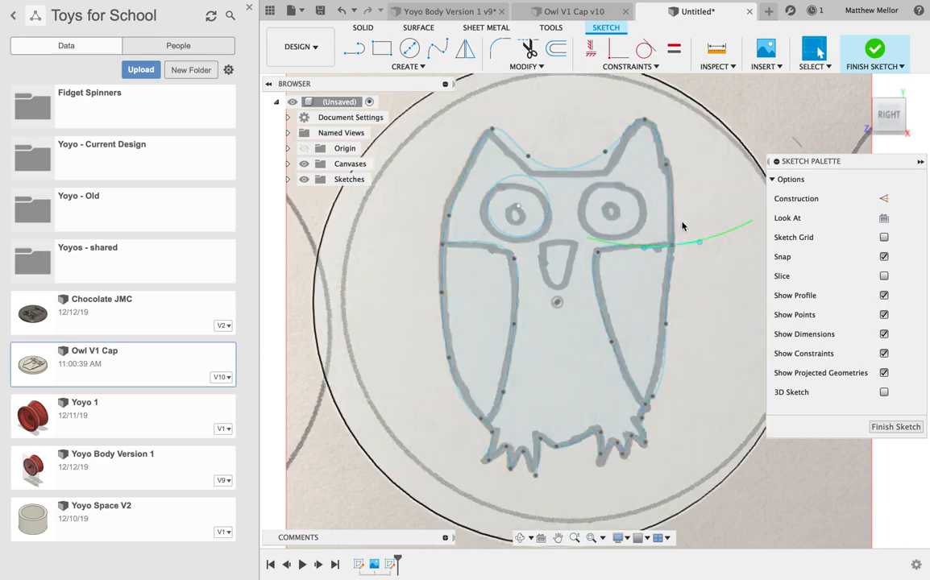
scroll(664, 241, "down", 2)
scroll(665, 241, "down", 1)
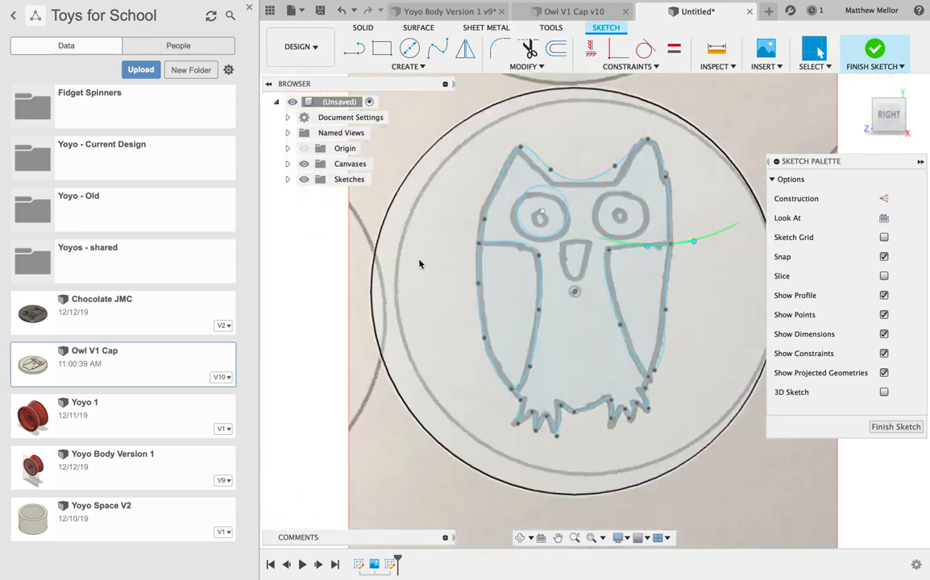
left_click(553, 235)
key("d")
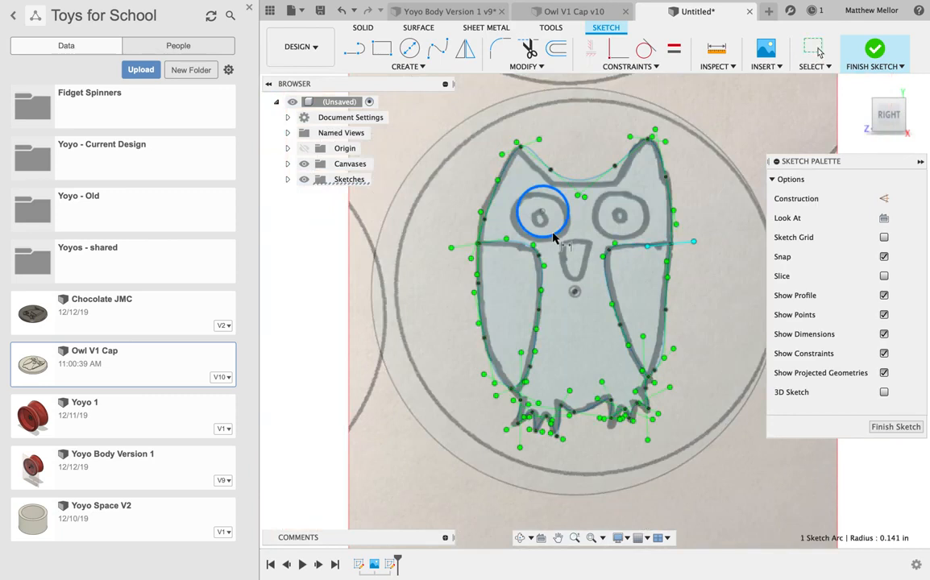
left_click(562, 233)
left_click(519, 203)
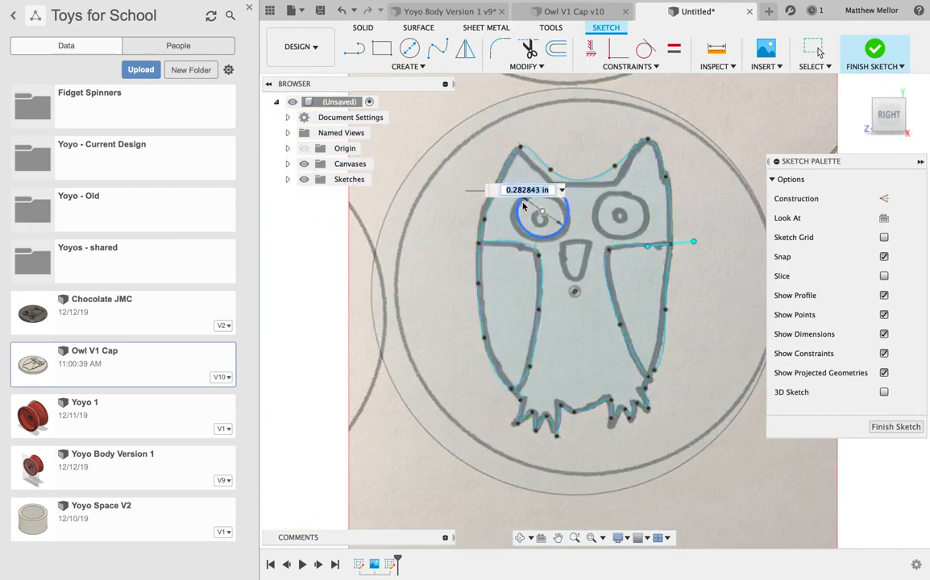
type("0.25")
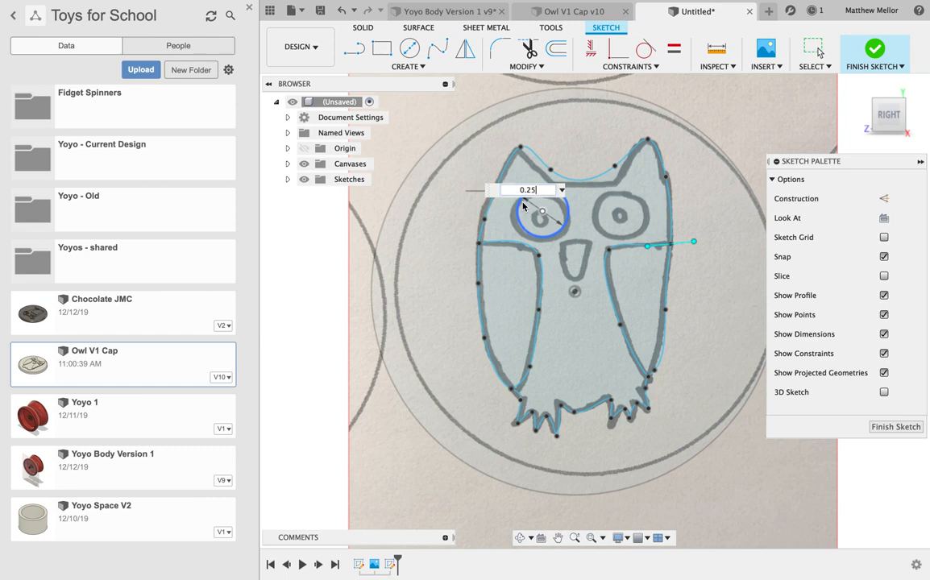
type("in")
key("Return")
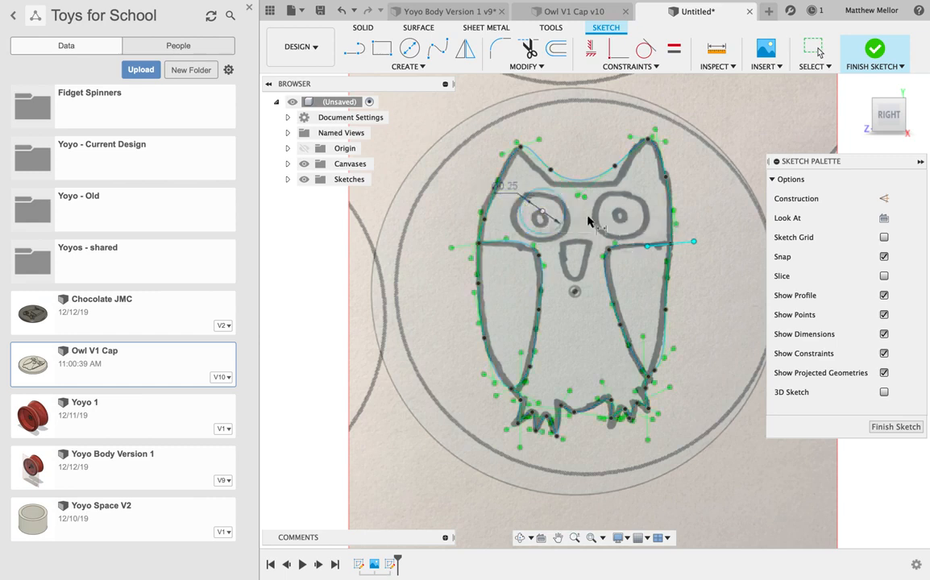
- Draw a circle centered on the owl's right eye and dimension its diameter at 0.25 in
left_click(409, 48)
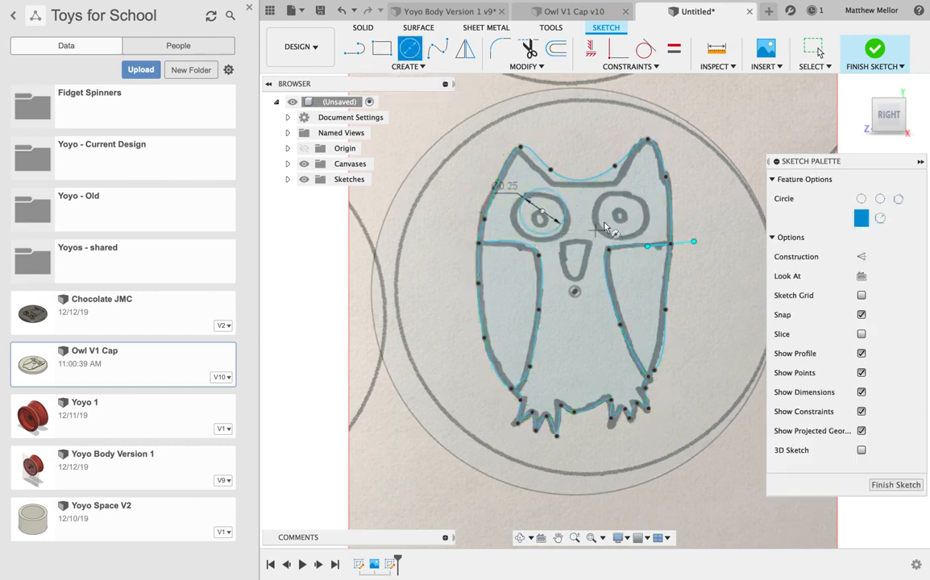
left_click(619, 217)
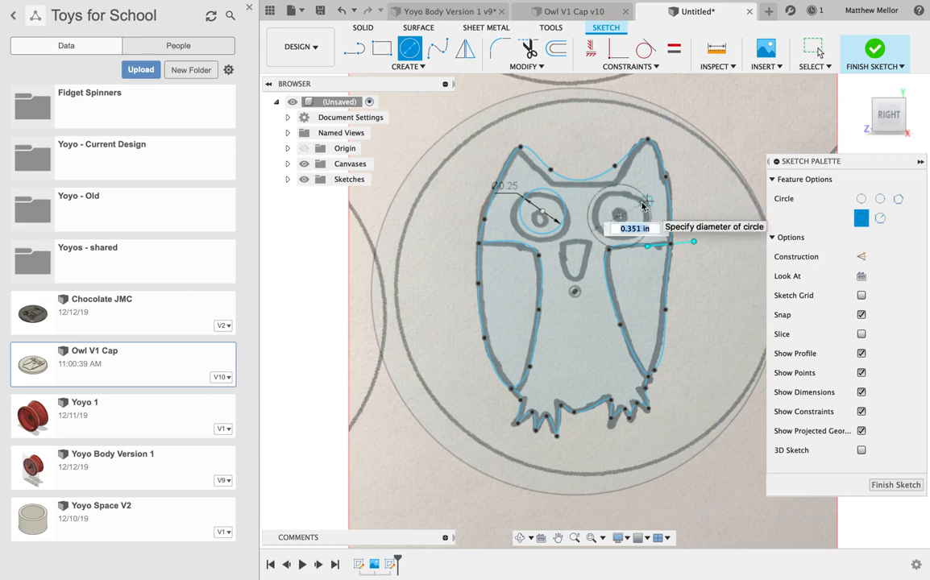
key("d")
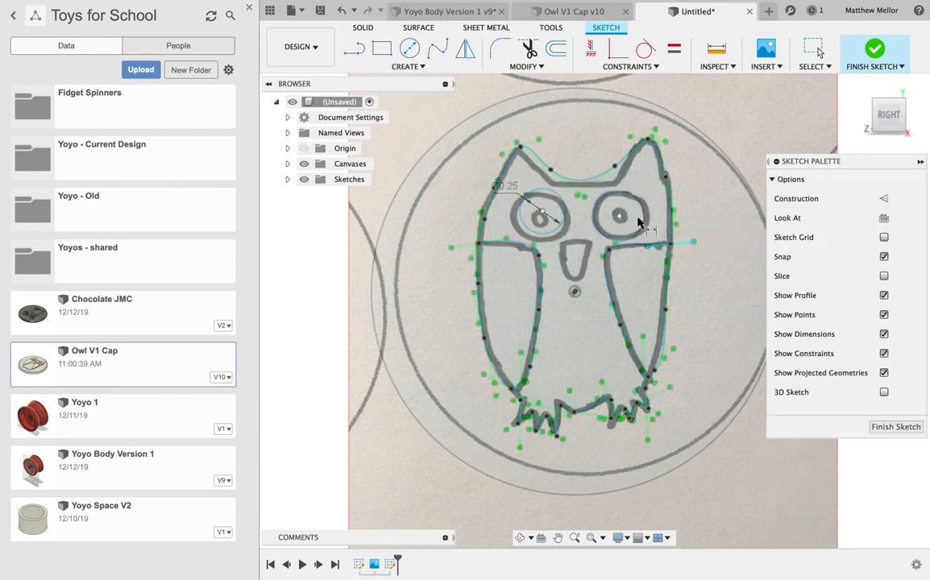
left_click(643, 212)
left_click(644, 189)
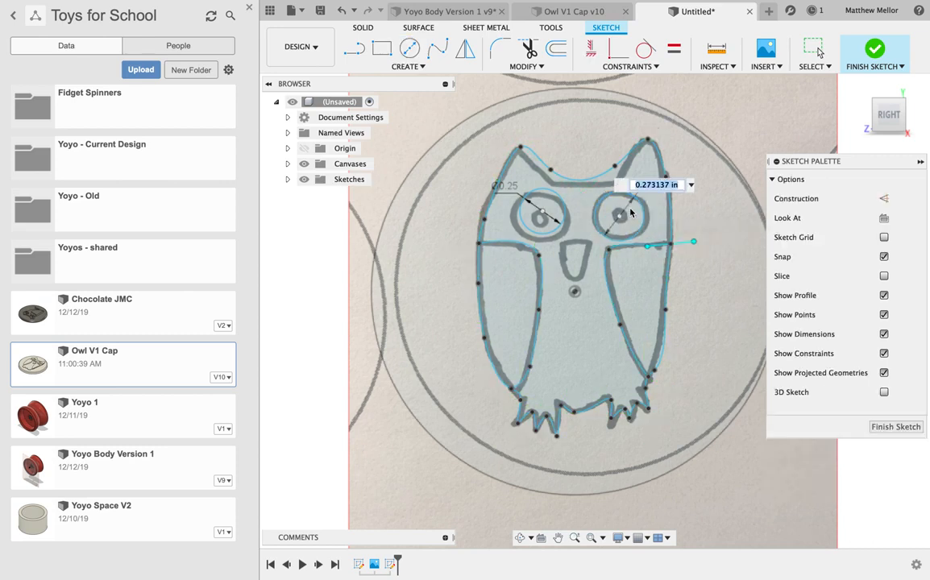
type("0.25")
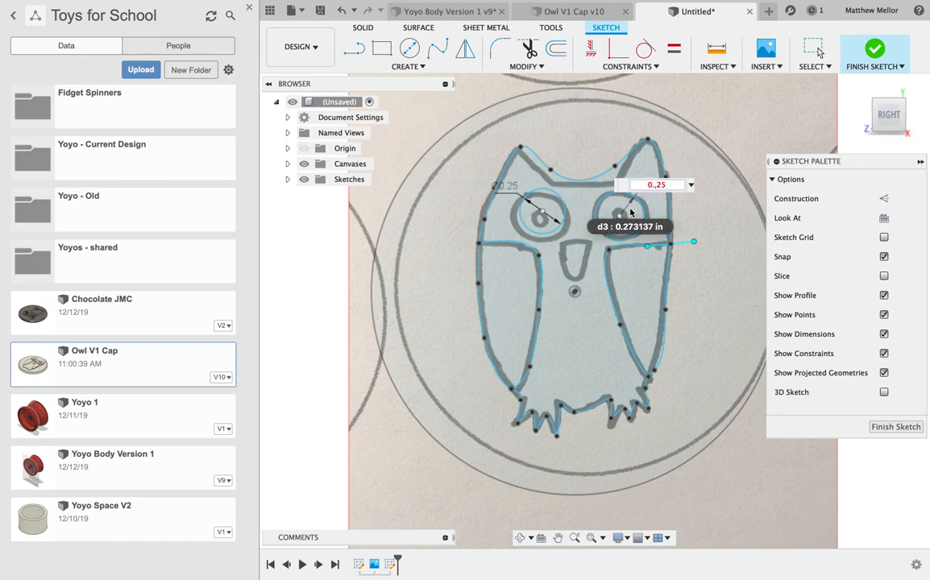
key("Return")
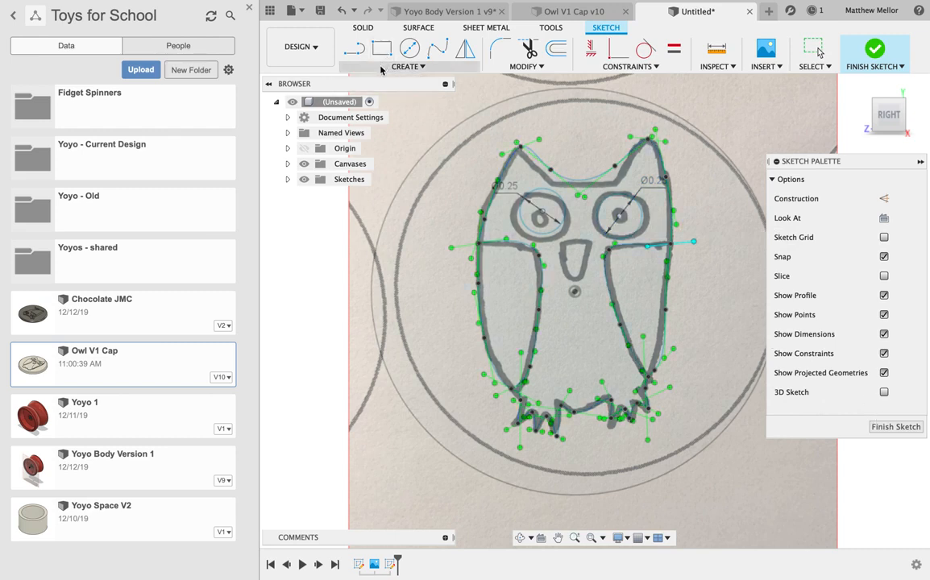
- Trace the owl's beak as a closed triangle of three lines with a horizontal top edge
left_click(354, 49)
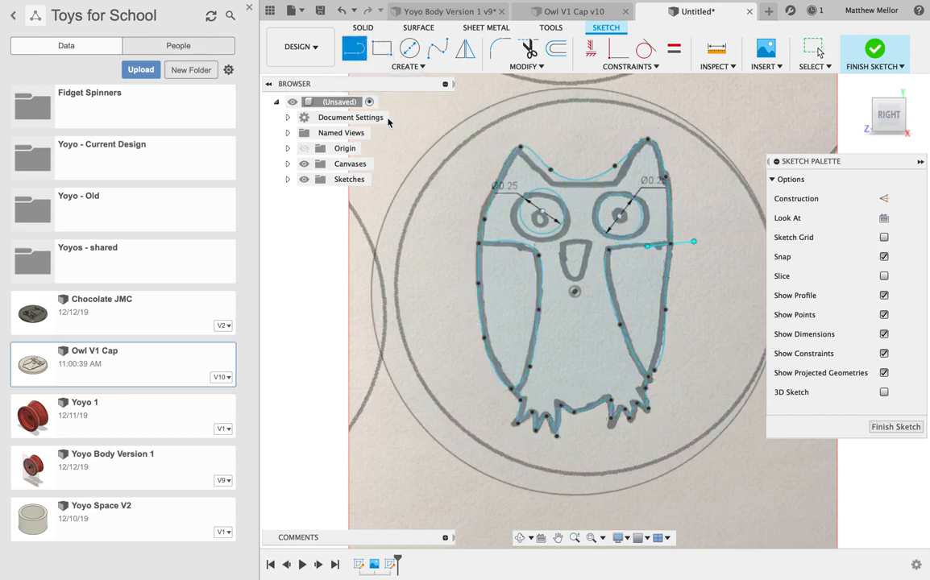
left_click(563, 249)
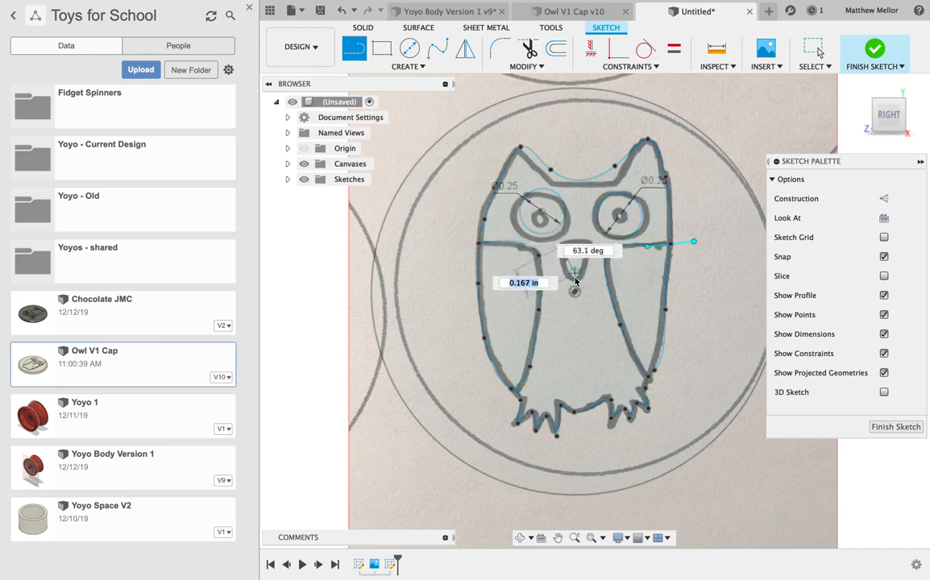
left_click(574, 279)
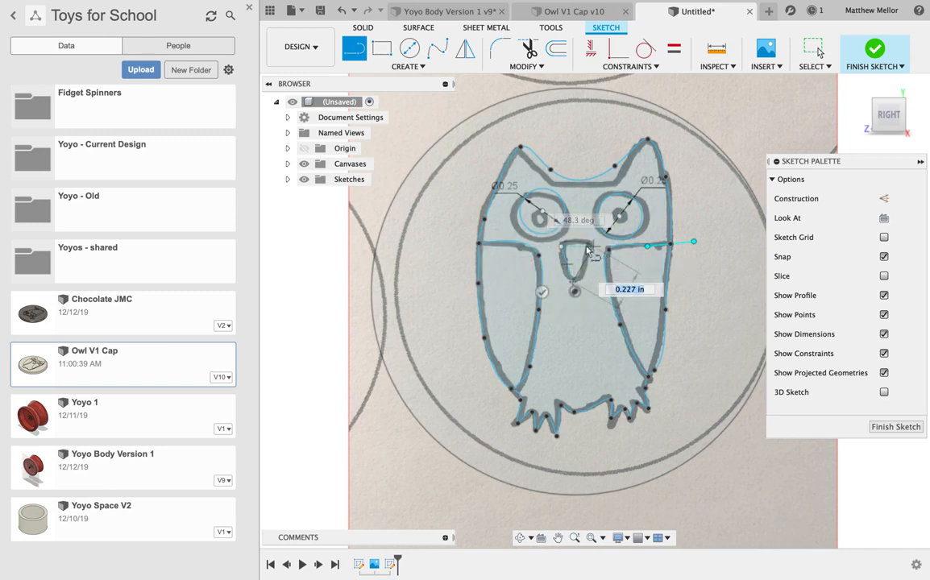
left_click(591, 247)
left_click(562, 248)
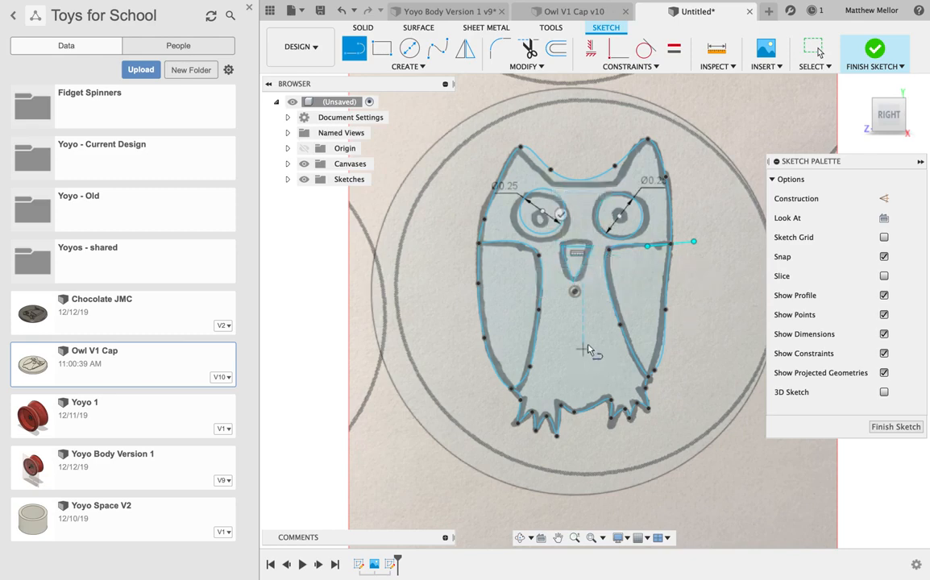
key("Escape")
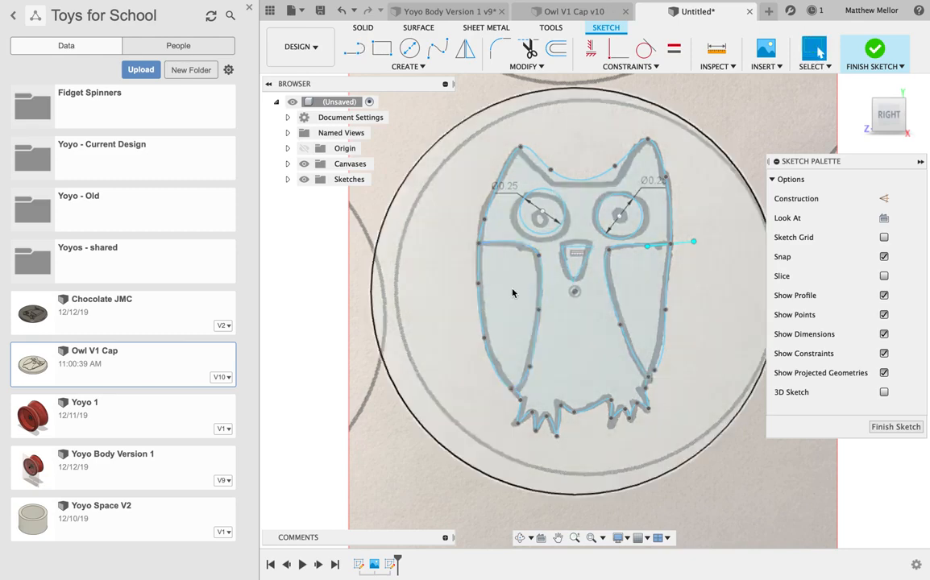
- Hide the canvases and draw a smaller concentric pupil circle inside each eye, the left one about 0.107 in across
left_click(304, 165)
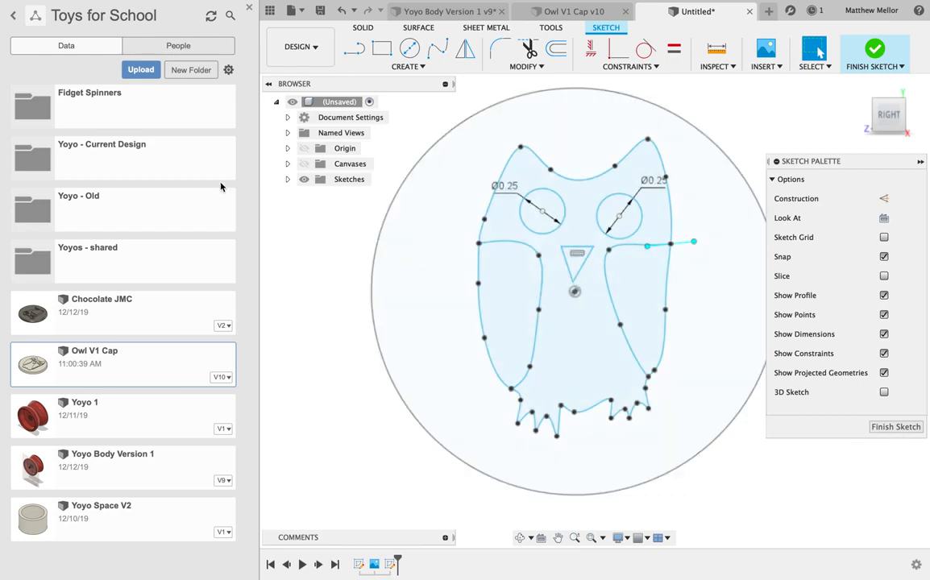
left_click(409, 49)
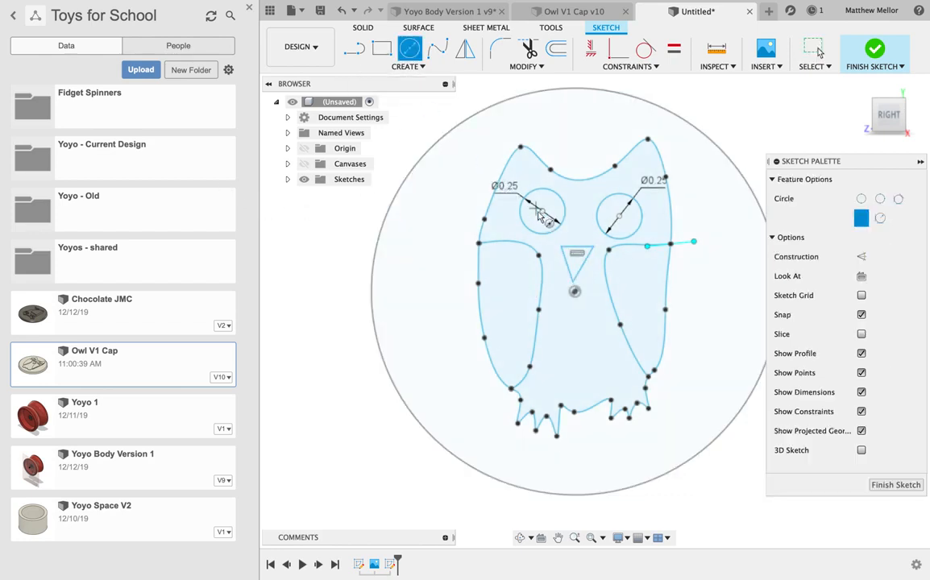
left_click(544, 212)
left_click(550, 216)
left_click(619, 216)
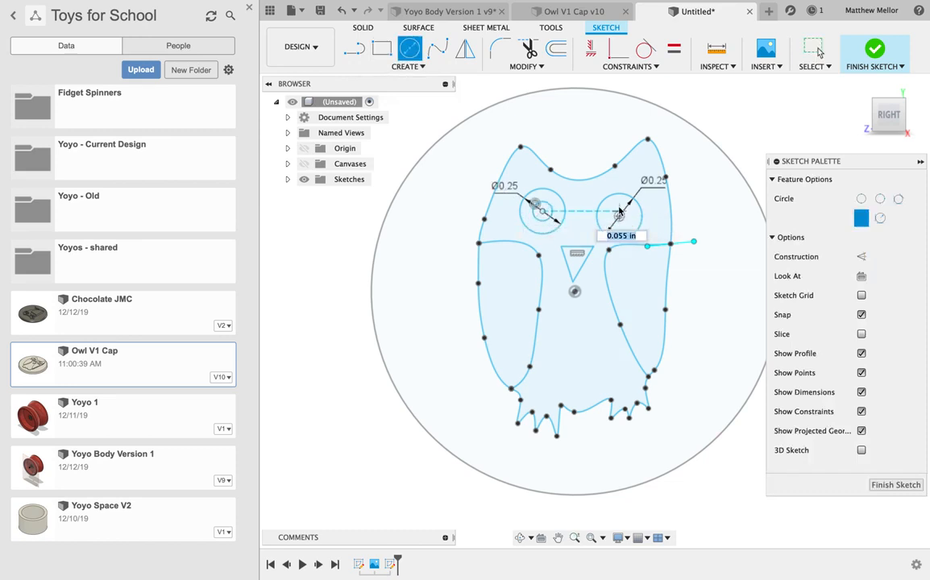
left_click(629, 212)
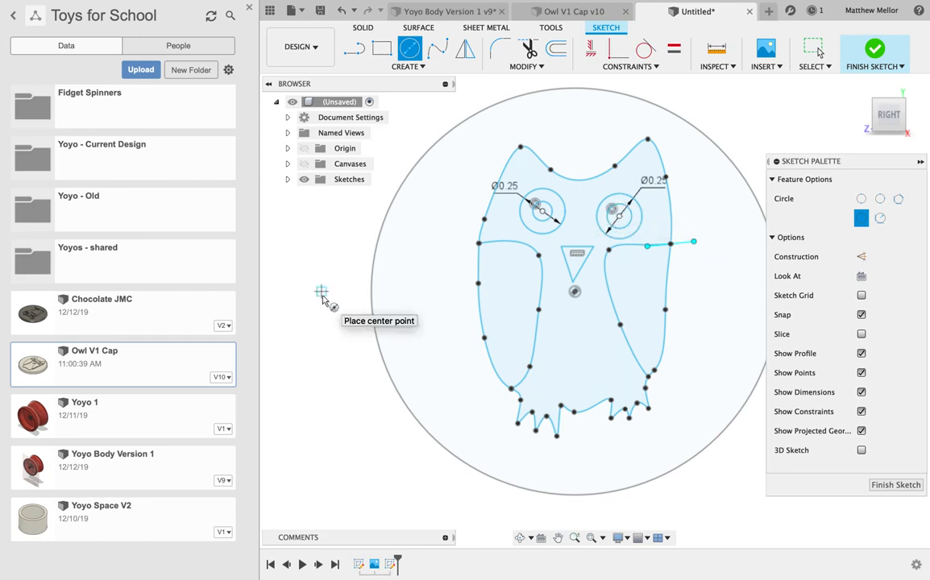
key("Escape")
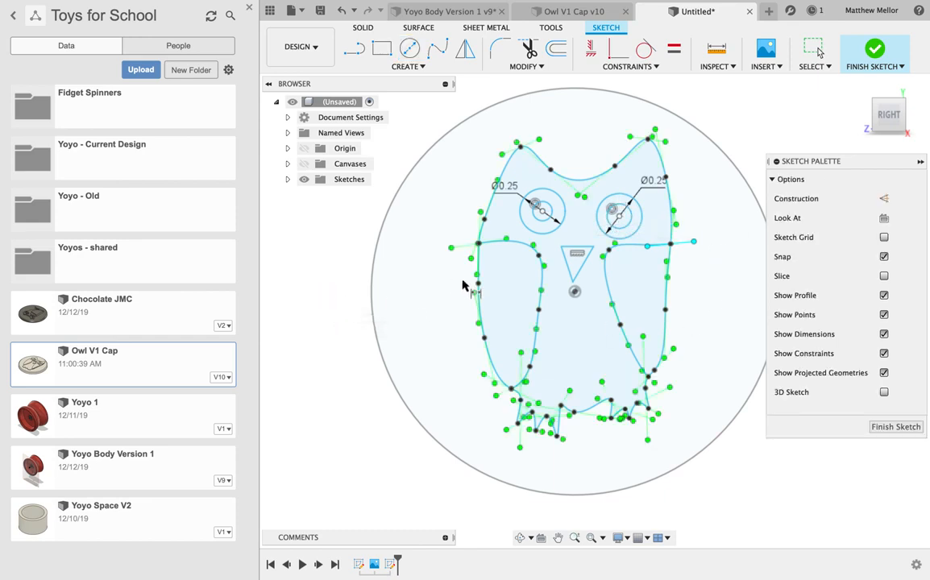
- Dimension the left pupil circle's diameter at 0.125 in
left_click(541, 222)
key("d")
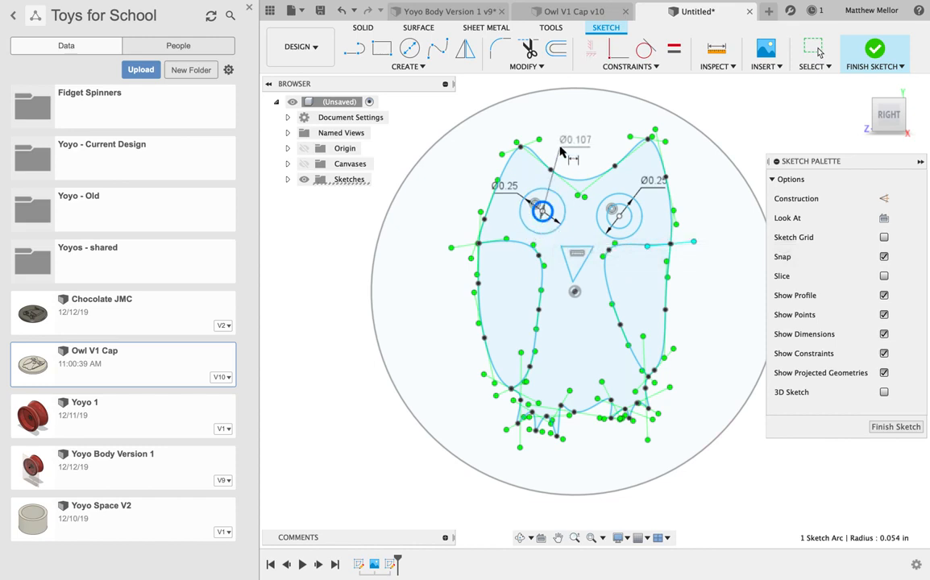
left_click(568, 165)
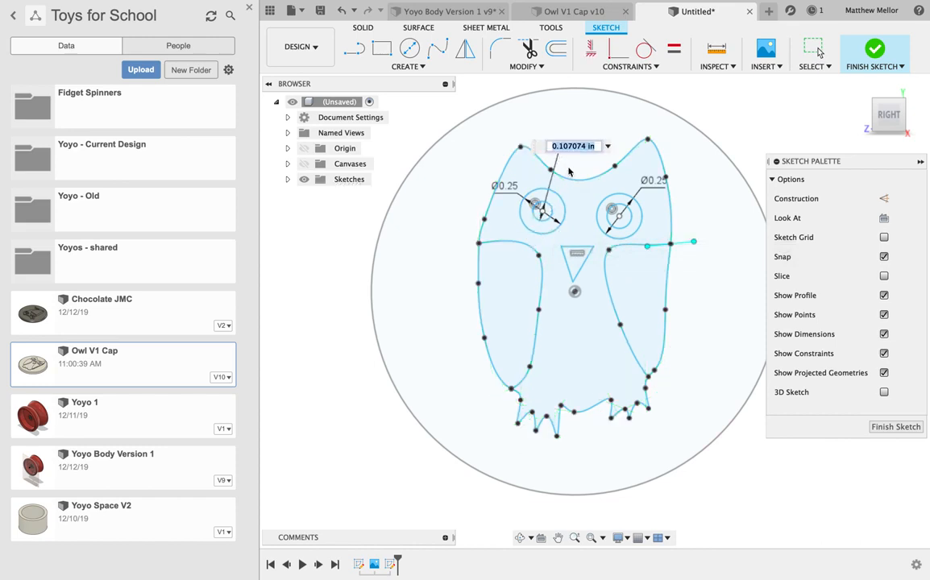
type("0.125\"")
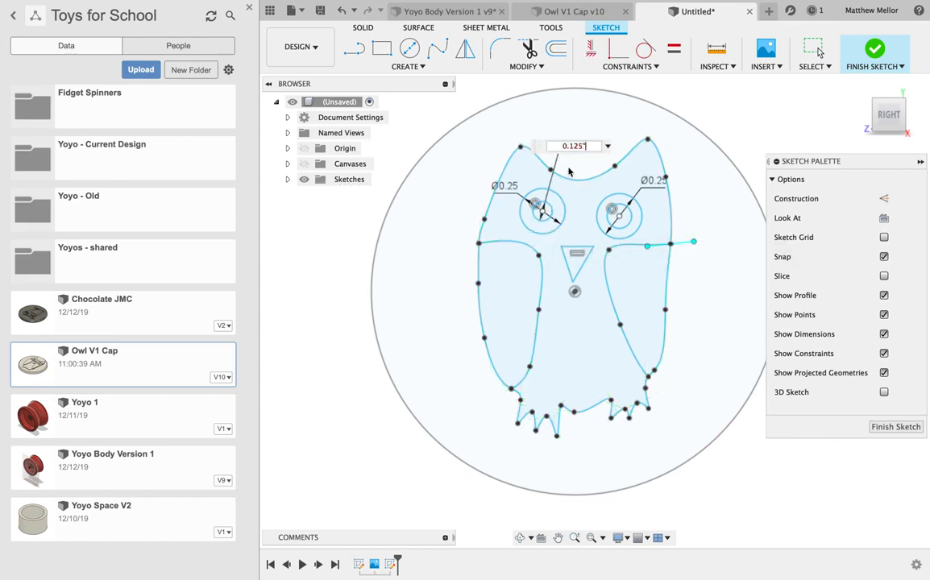
key("Return")
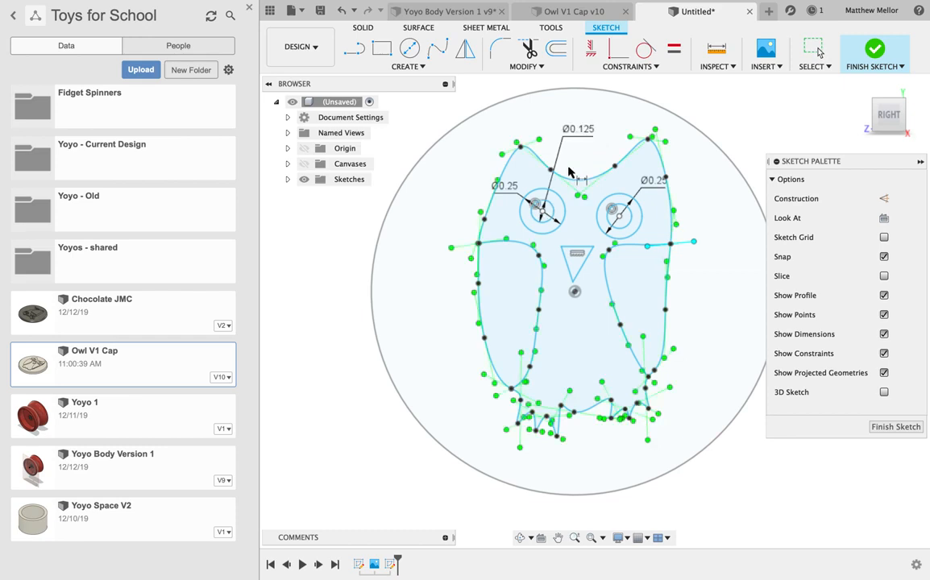
- Dimension the diameter of the owl's right pupil circle at 0.125 in
left_click(632, 227)
left_click(654, 228)
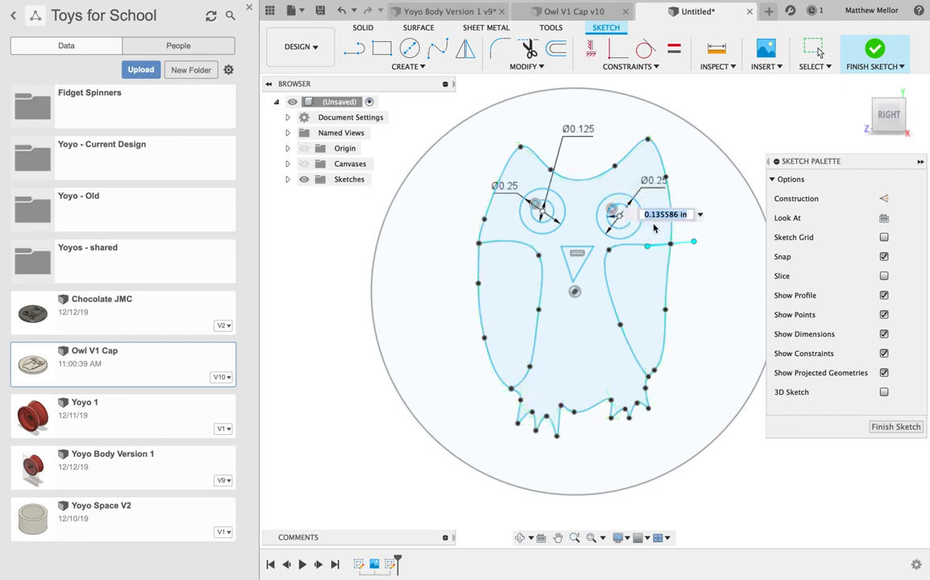
type("0.125\"")
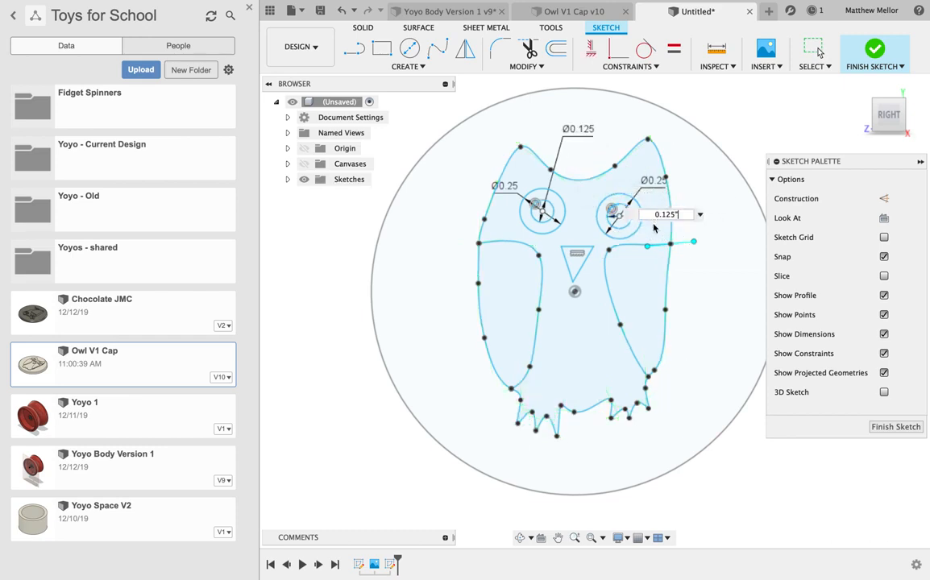
key("Return")
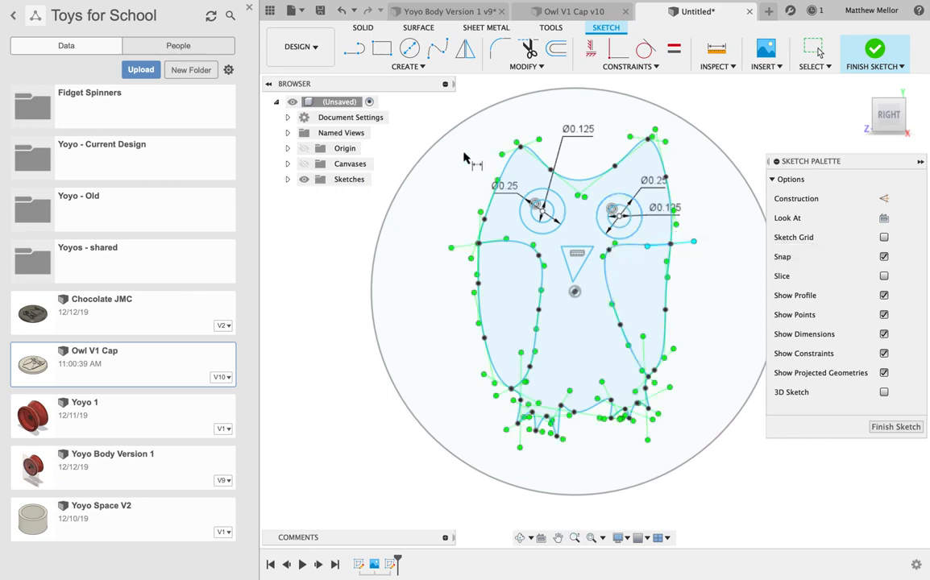
- Fillet all three corners of the owl's beak triangle with a 0.047 in radius
left_click(522, 69)
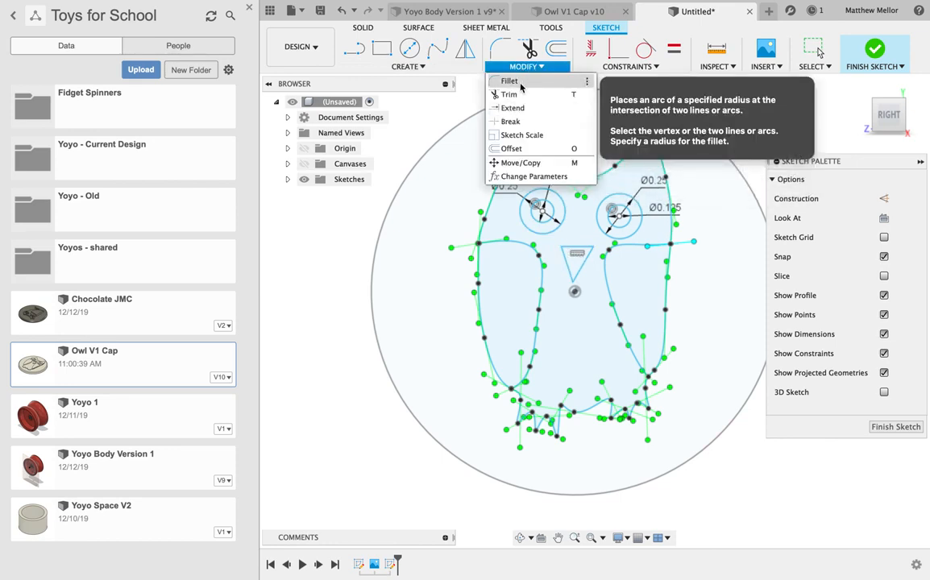
left_click(520, 82)
left_click(564, 256)
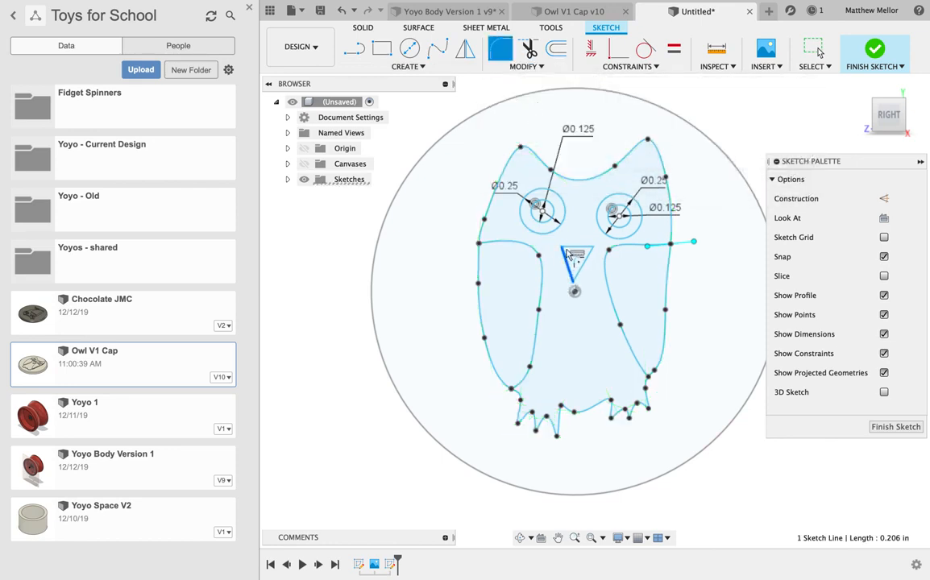
left_click(570, 248)
left_click(570, 271)
left_click(586, 256)
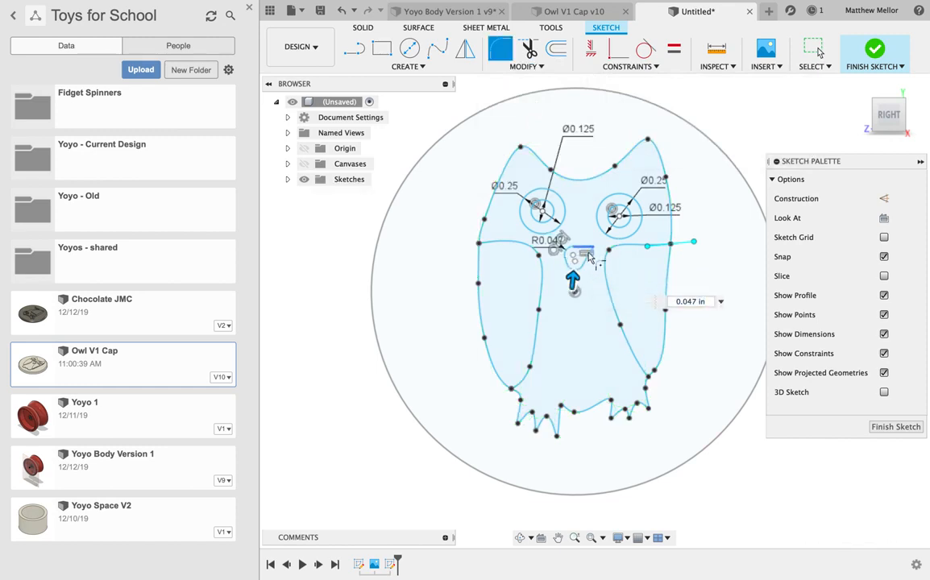
left_click(588, 250)
left_click(588, 255)
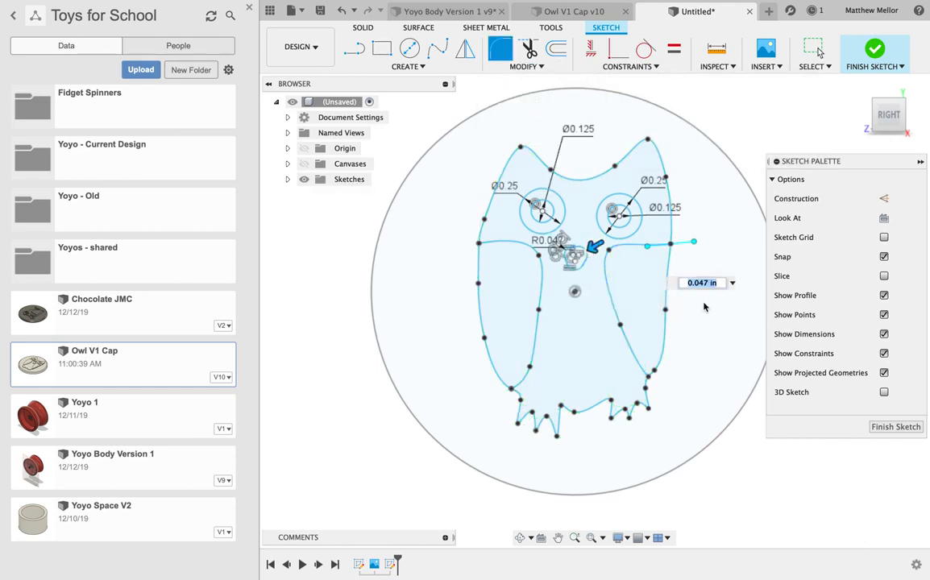
key("Escape")
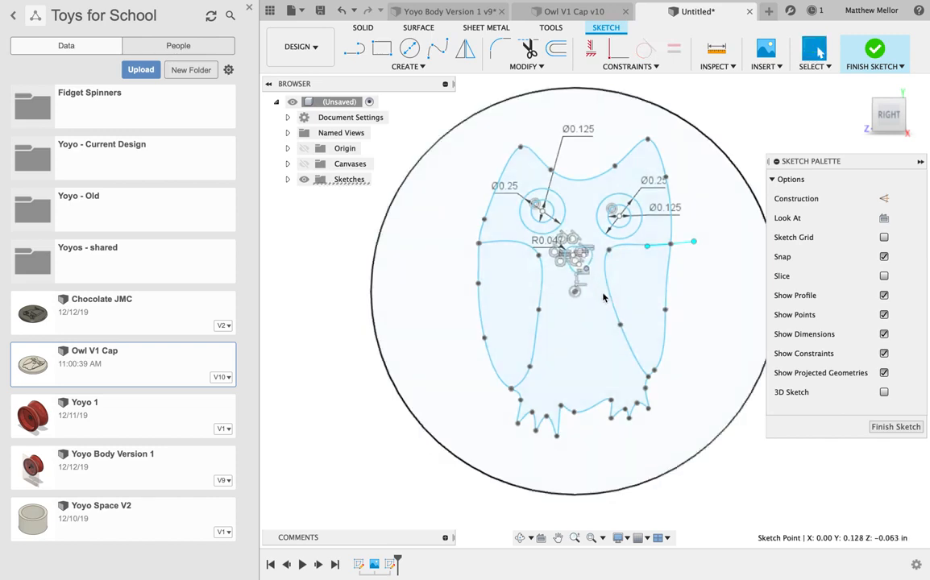
left_click(790, 487)
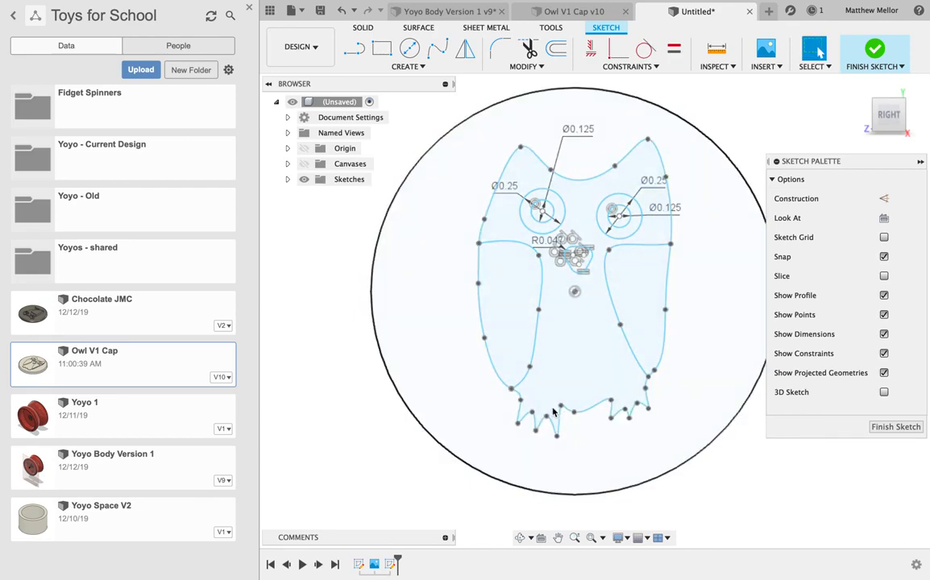
- Reposition the spline points along the owl's feet to shorten the pointed claws, and finish the sketch
left_click(520, 416)
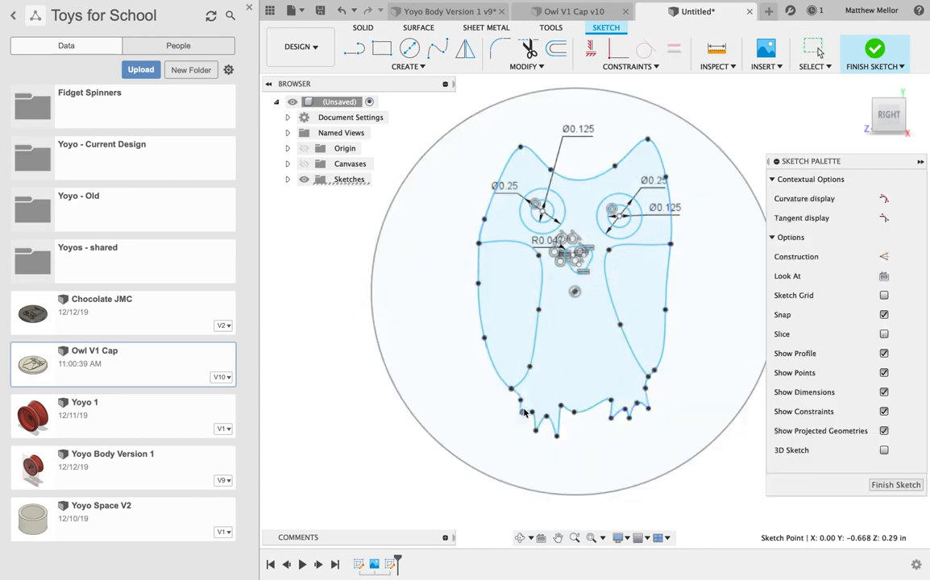
left_click_drag(523, 413, 525, 415)
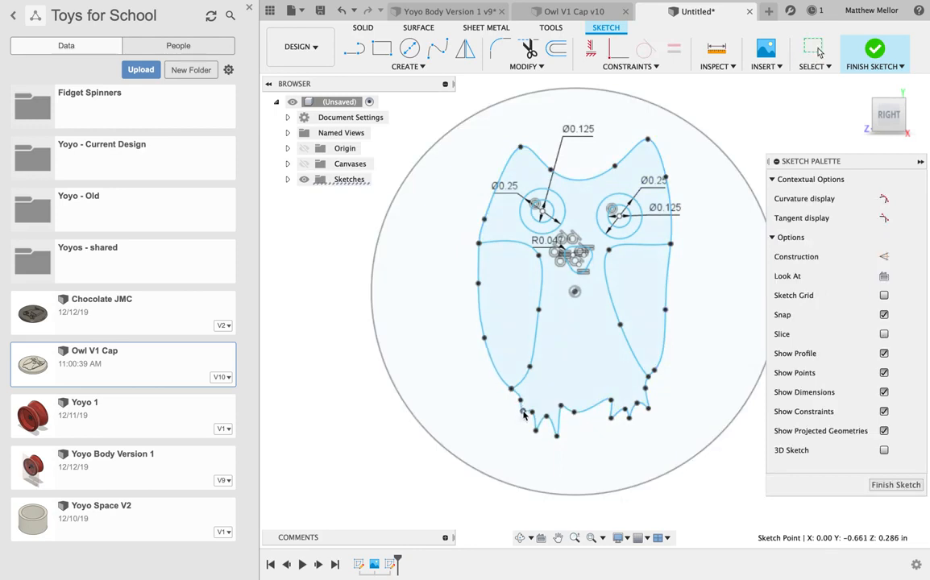
left_click_drag(537, 432, 535, 430)
left_click(547, 419)
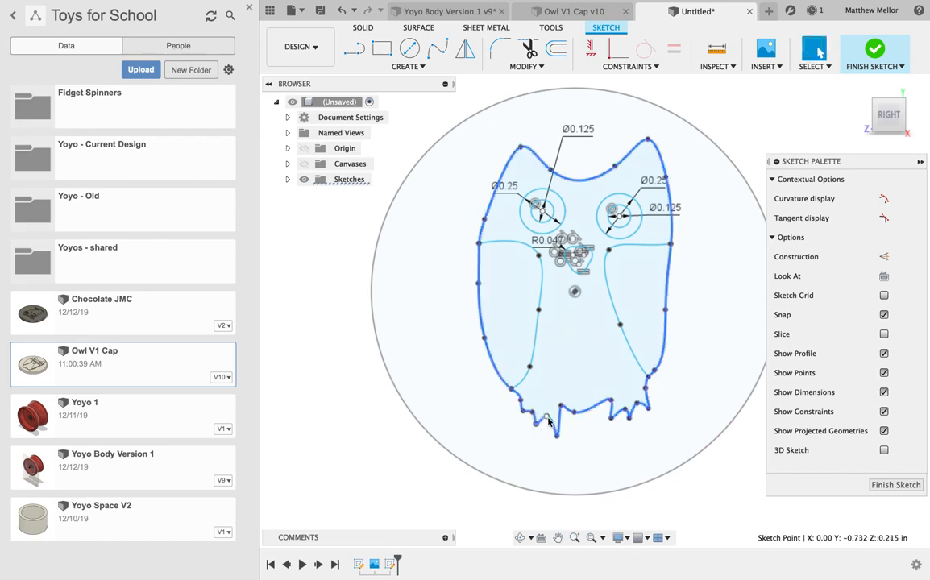
mouse_move(549, 420)
left_mouse_down()
mouse_move(559, 427)
mouse_move(563, 409)
mouse_move(582, 415)
mouse_move(605, 402)
mouse_move(611, 417)
mouse_move(650, 402)
left_mouse_up()
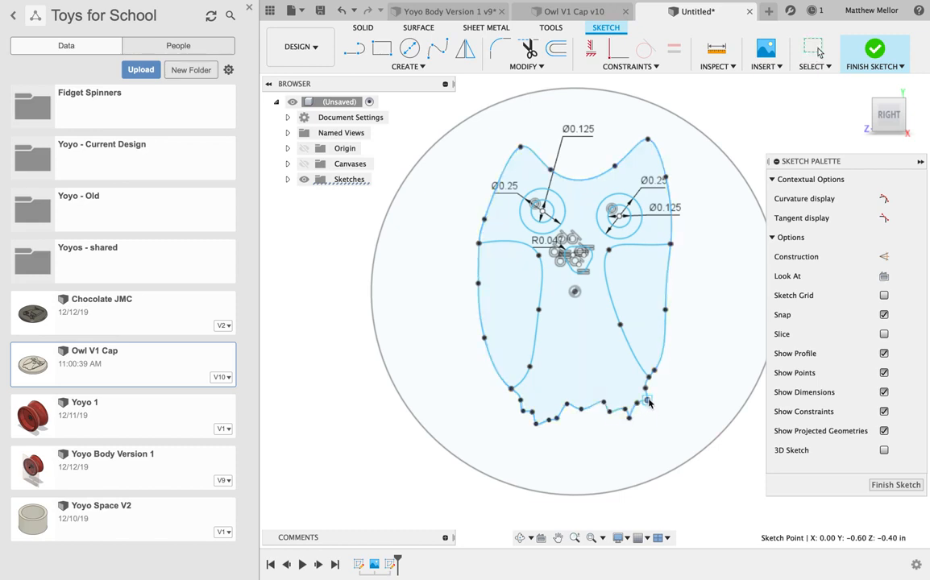
left_click(633, 422)
left_click_drag(631, 419, 635, 414)
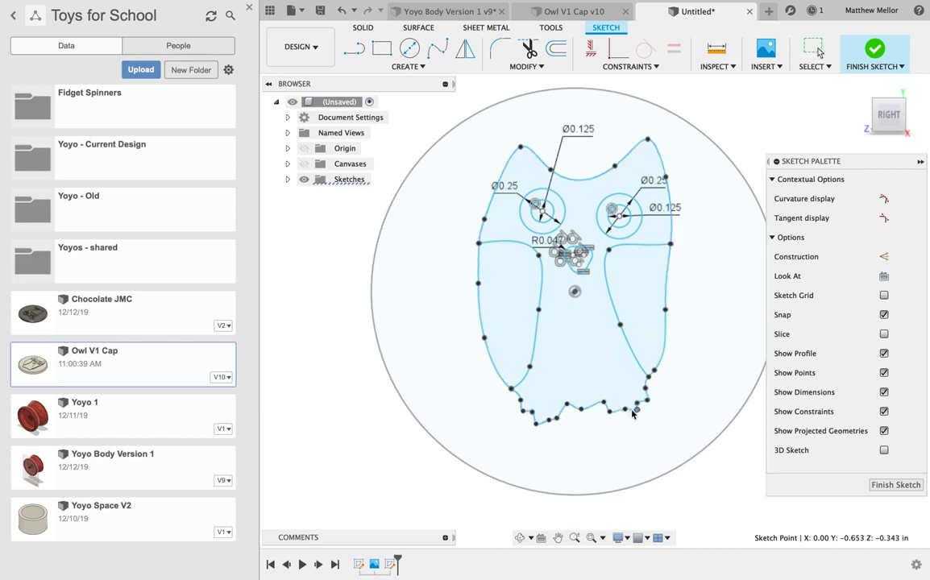
left_click_drag(632, 412, 633, 413)
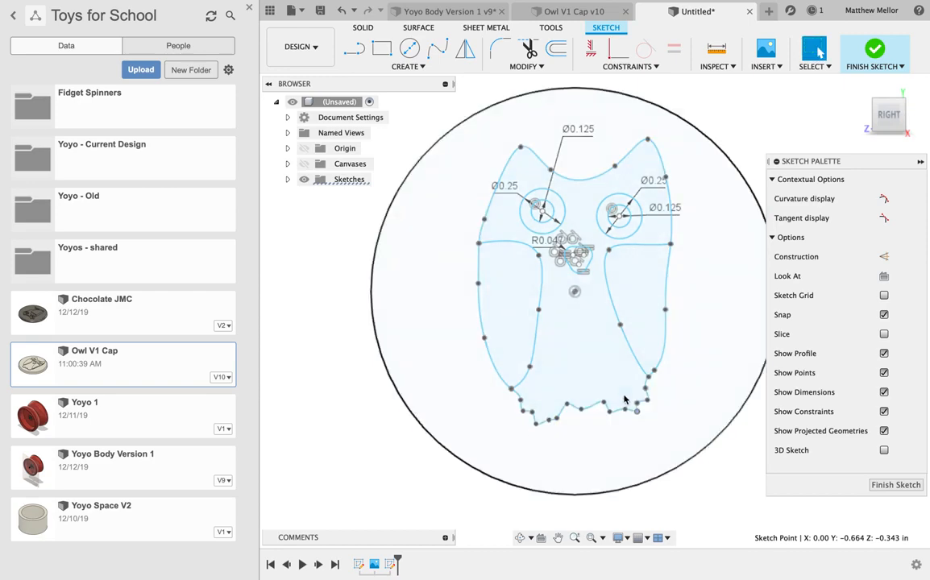
left_click(895, 485)
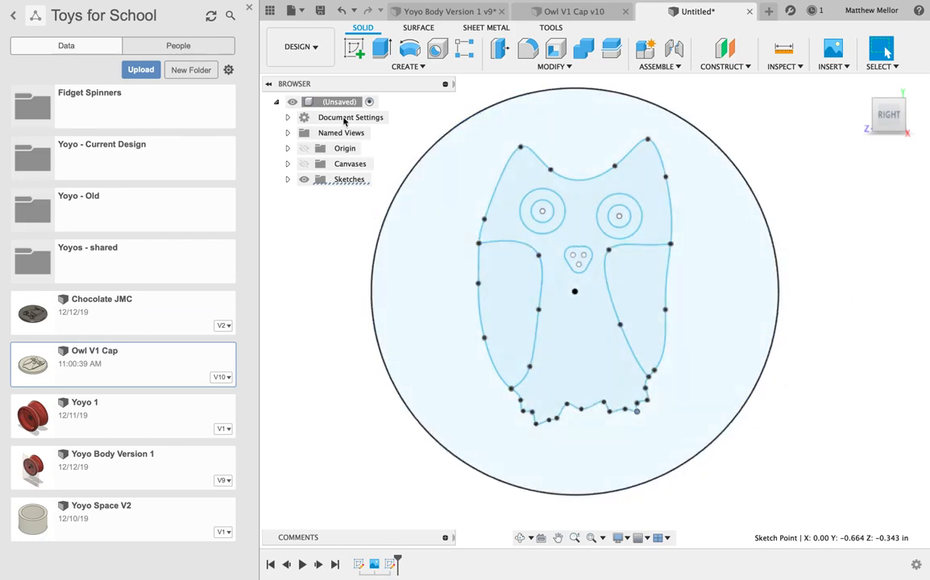
- Extrude the large outer circle of the cap 0.125 in as a new body
left_click(385, 58)
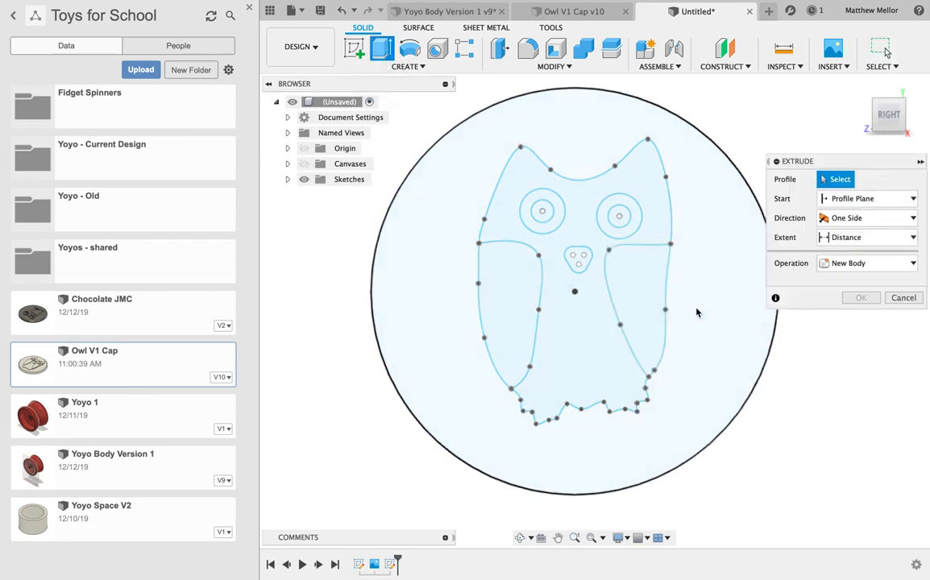
left_click(731, 320)
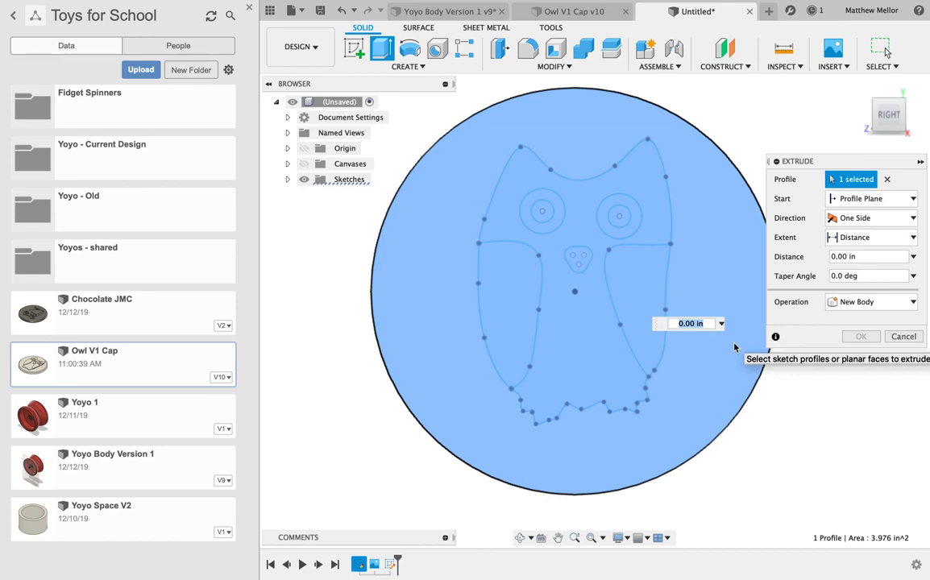
type("0.125")
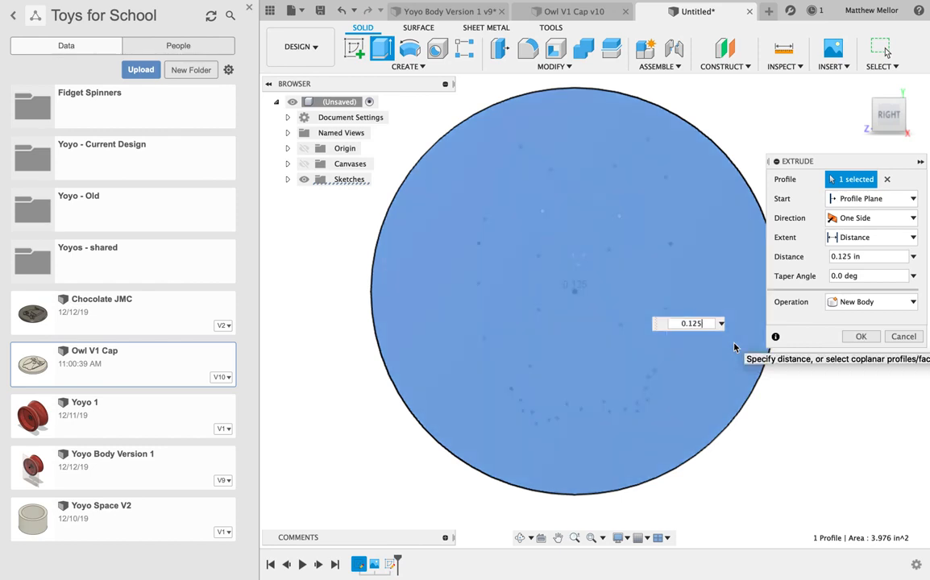
key("Return")
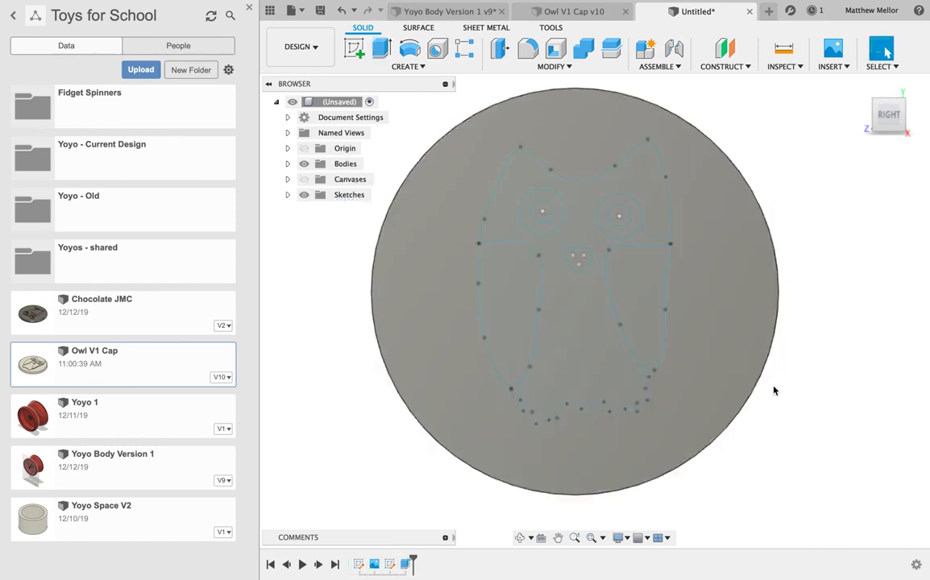
- Return to the straight-on Right view and hide the disc body so the owl sketch is exposed
mouse_move(782, 432)
middle_mouse_down("shift")
mouse_move(785, 313)
mouse_move(778, 327)
mouse_move(778, 377)
mouse_move(808, 284)
mouse_move(800, 386)
mouse_move(791, 400)
mouse_move(774, 390)
mouse_move(780, 418)
mouse_move(804, 400)
mouse_move(801, 392)
mouse_move(786, 402)
mouse_move(788, 425)
mouse_move(782, 415)
middle_mouse_up("shift")
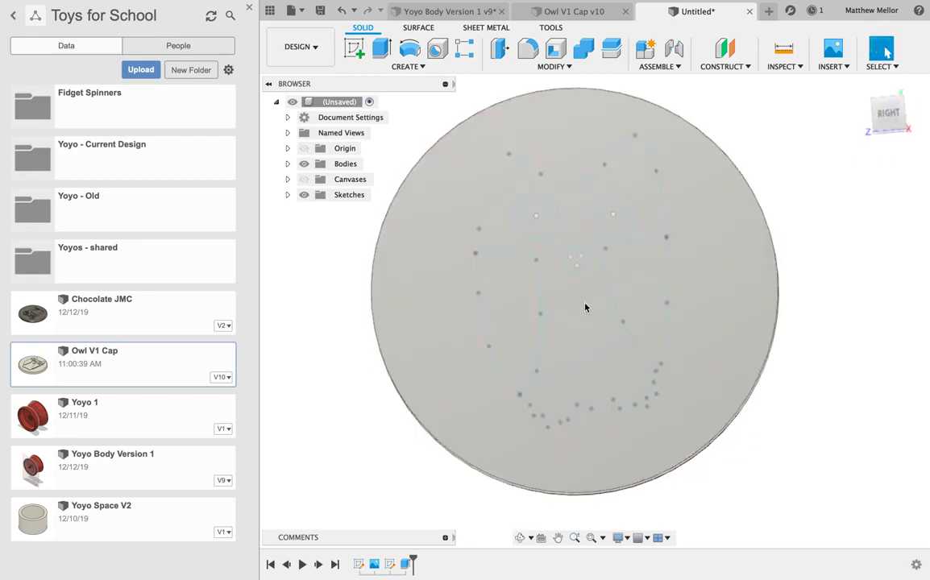
left_click(887, 121)
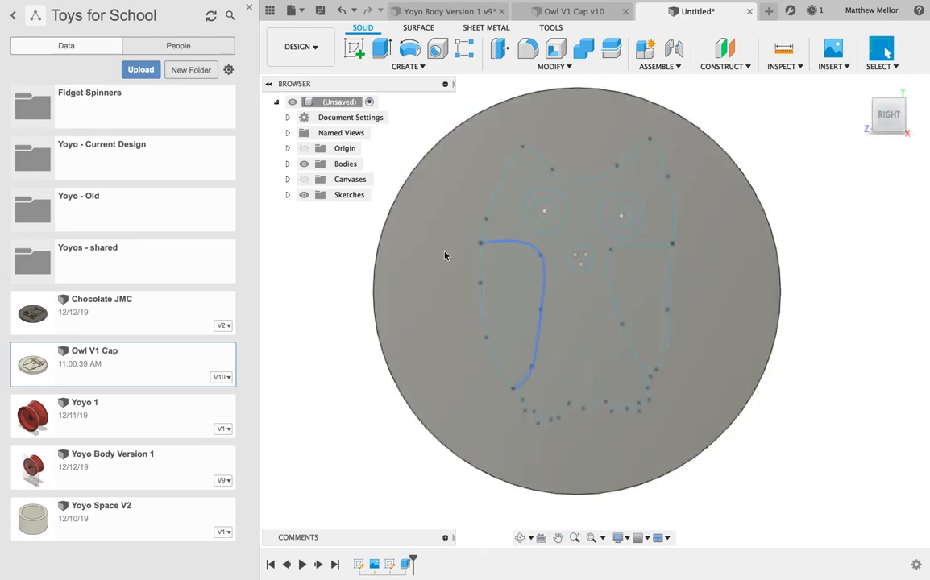
left_click(303, 166)
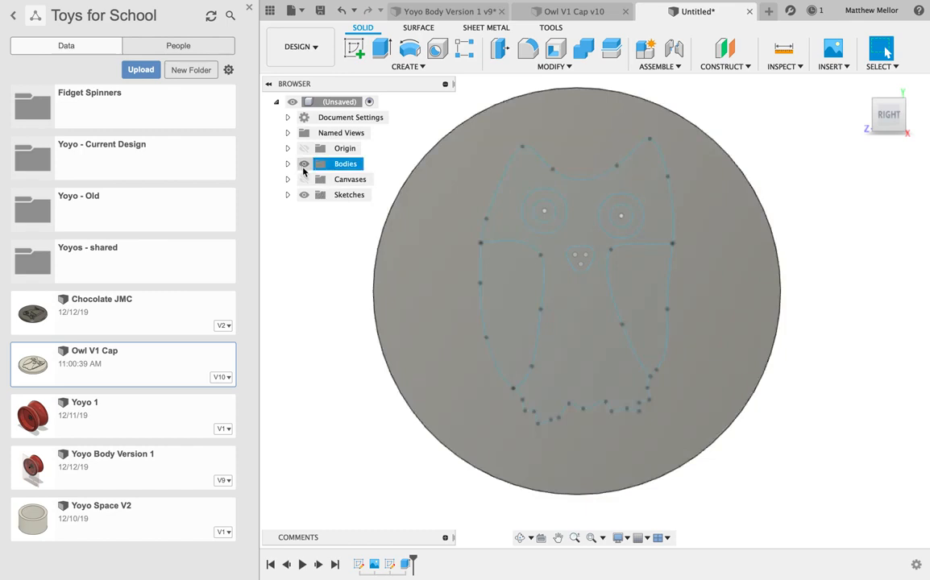
left_click(304, 163)
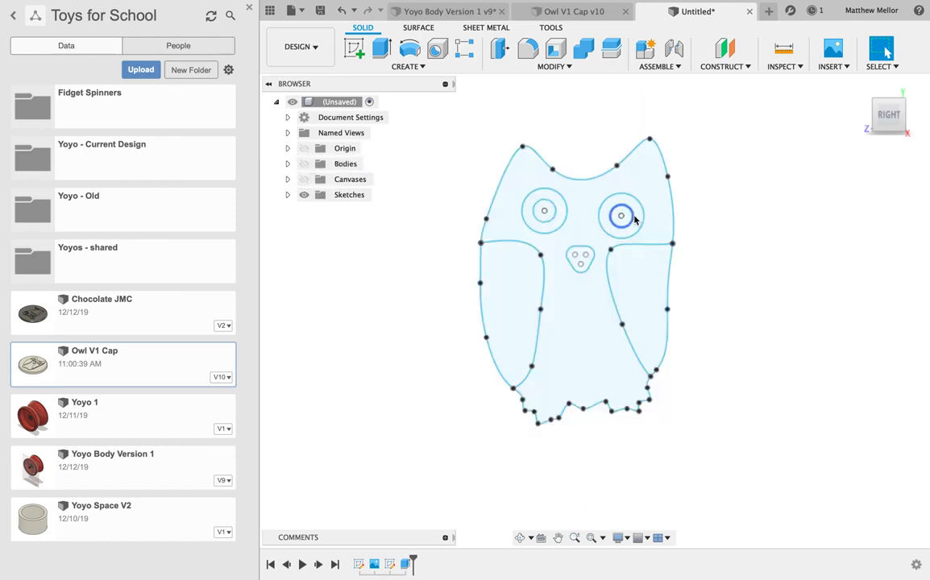
- Set up a Join extrusion of the owl's body profile, excluding the wings, eyes and beak, and show the disc body again
left_click(382, 49)
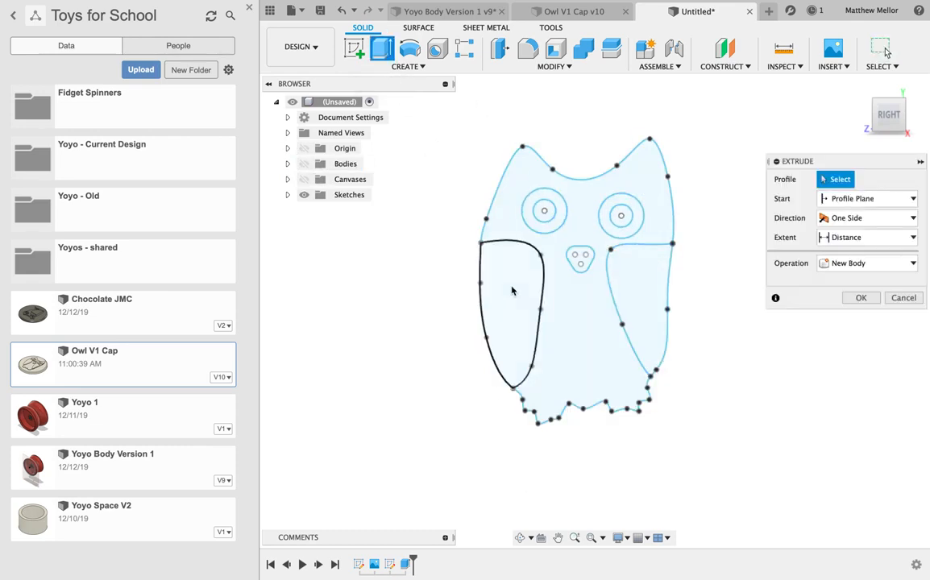
left_click(514, 293)
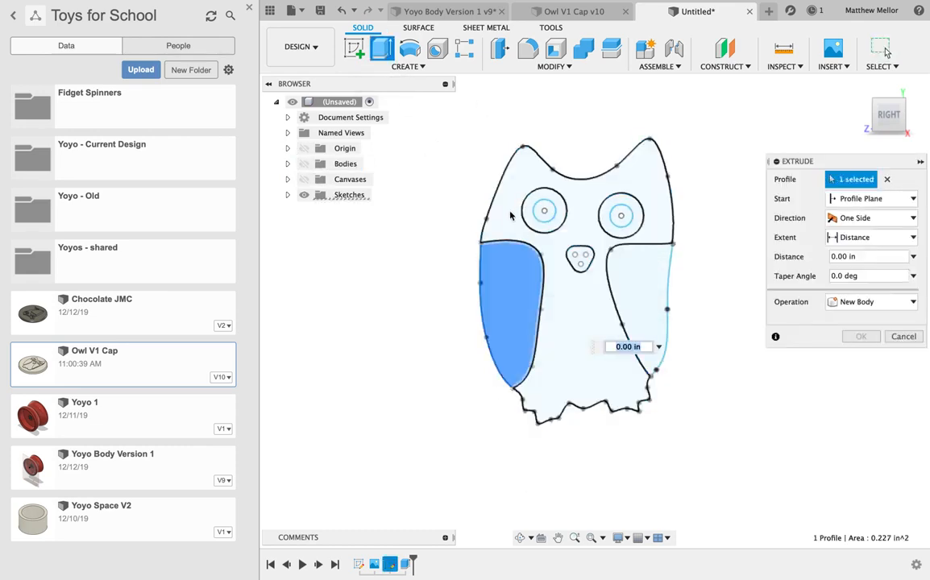
left_click(484, 266)
left_click(585, 339)
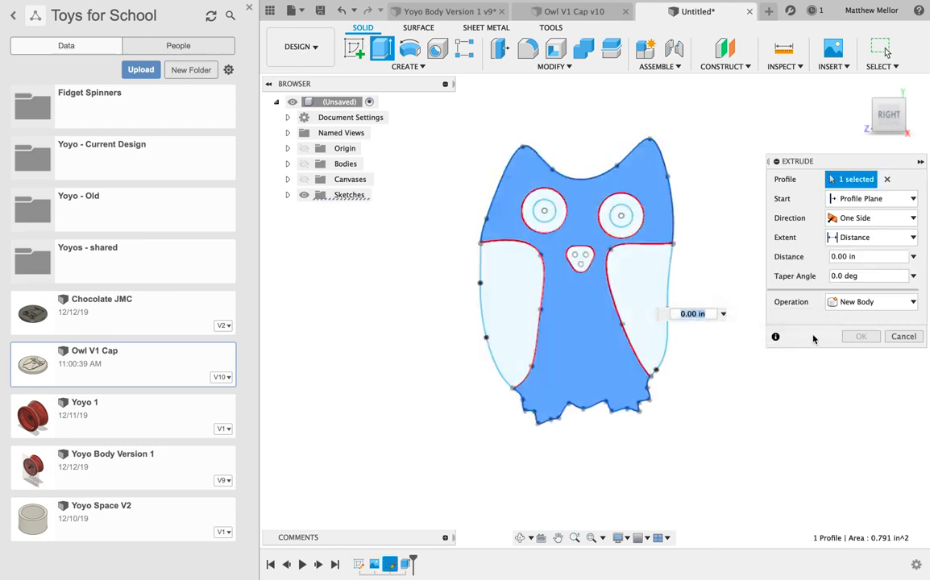
left_click(856, 302)
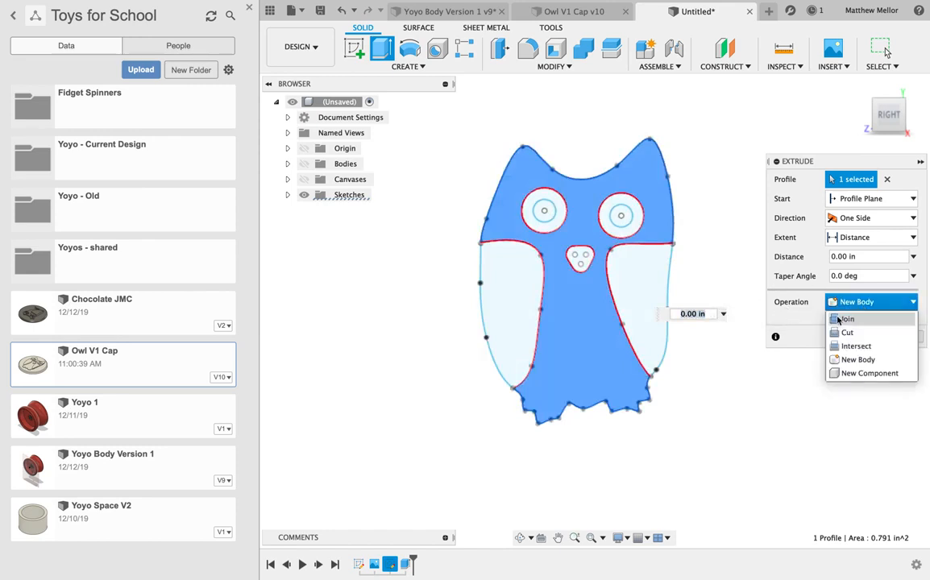
left_click(837, 317)
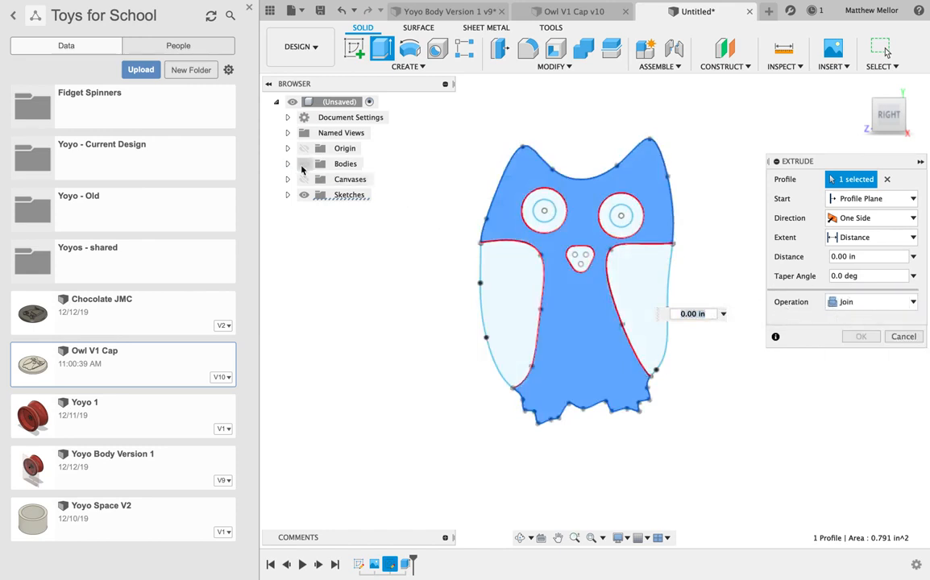
left_click(303, 164)
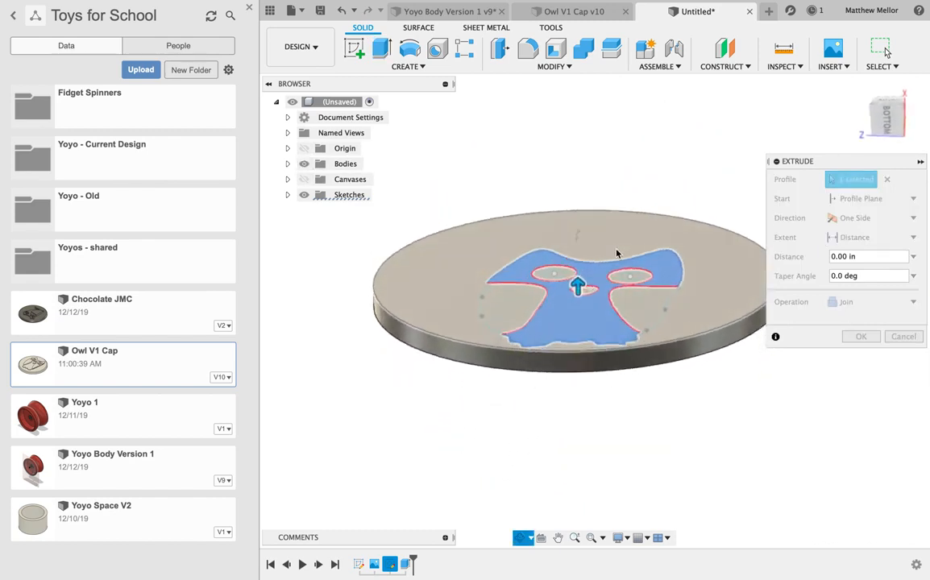
- Extrude the owl's body profile 0.1875 in and join it to the disc
left_click_drag(574, 263, 572, 247)
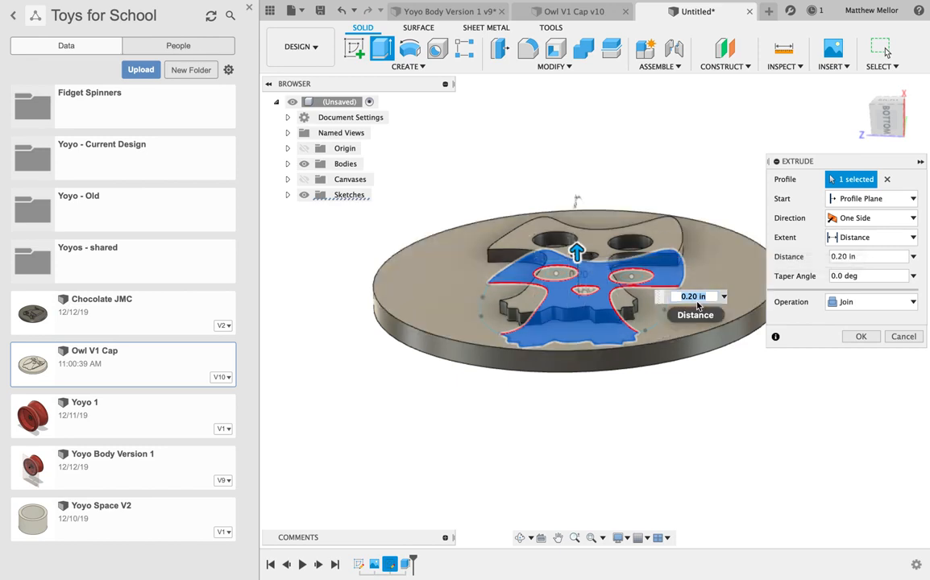
key("Return")
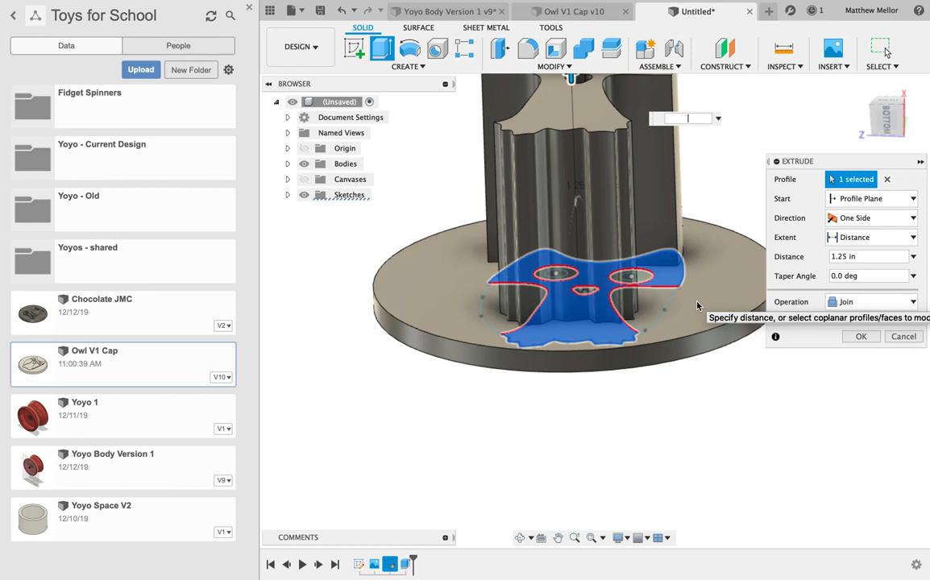
type("0.125")
key("BackSpace")
type("25")
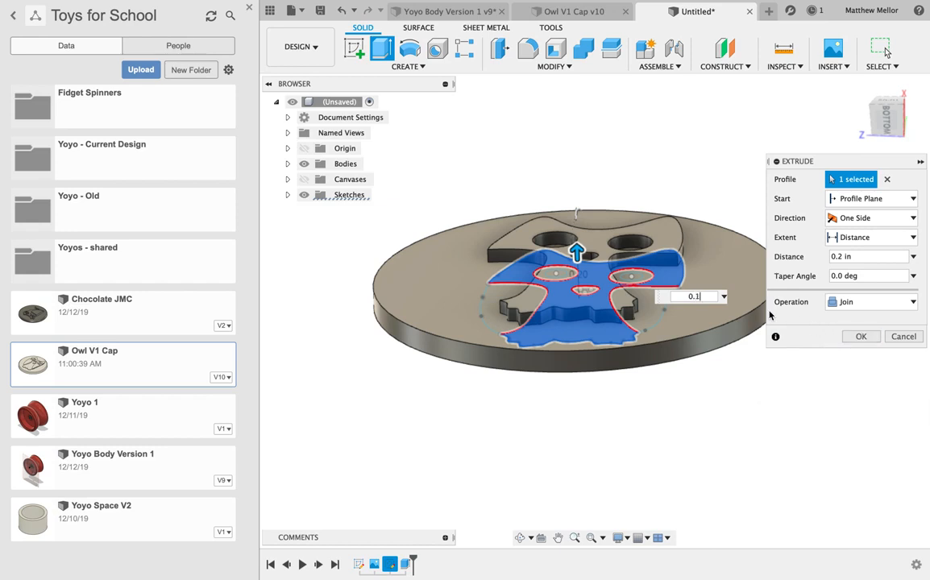
key("Return")
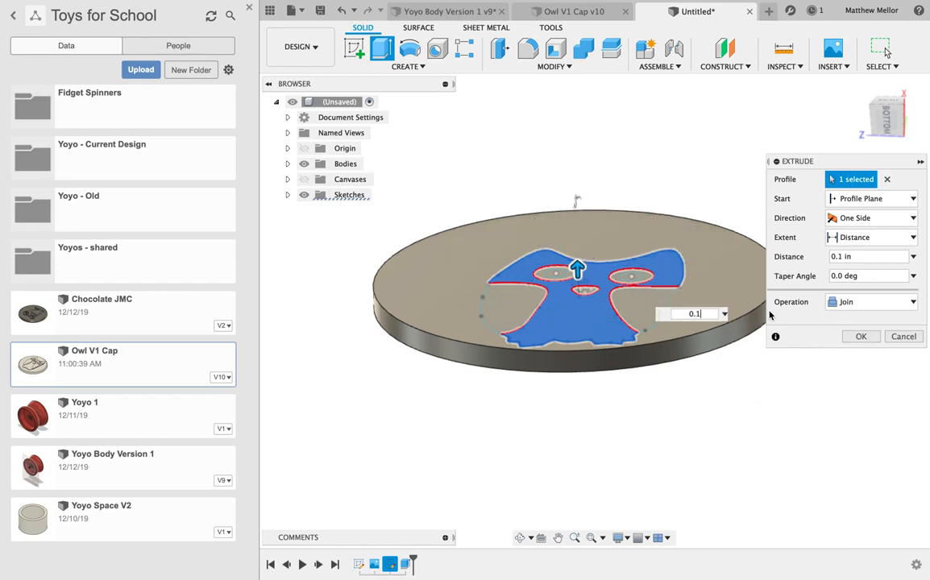
key("Return")
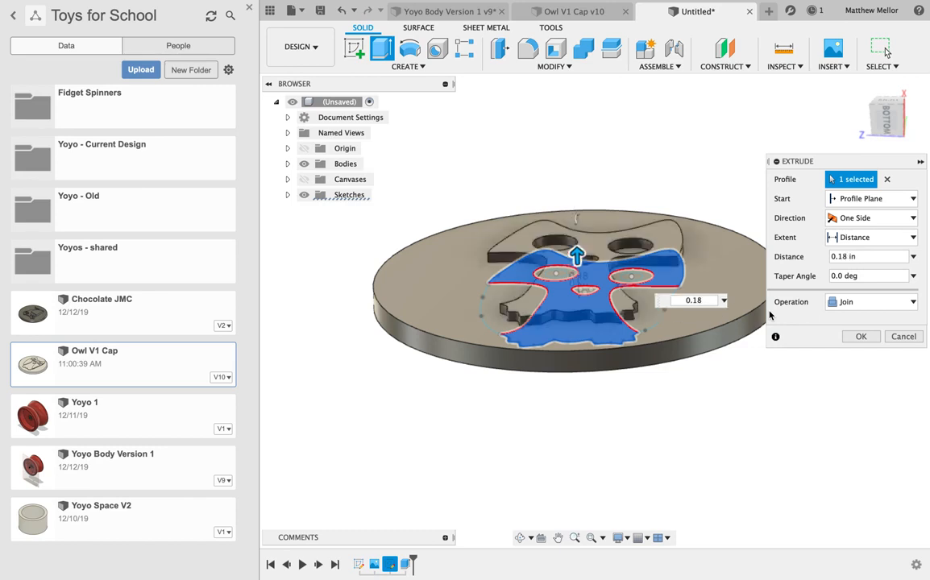
key("Return")
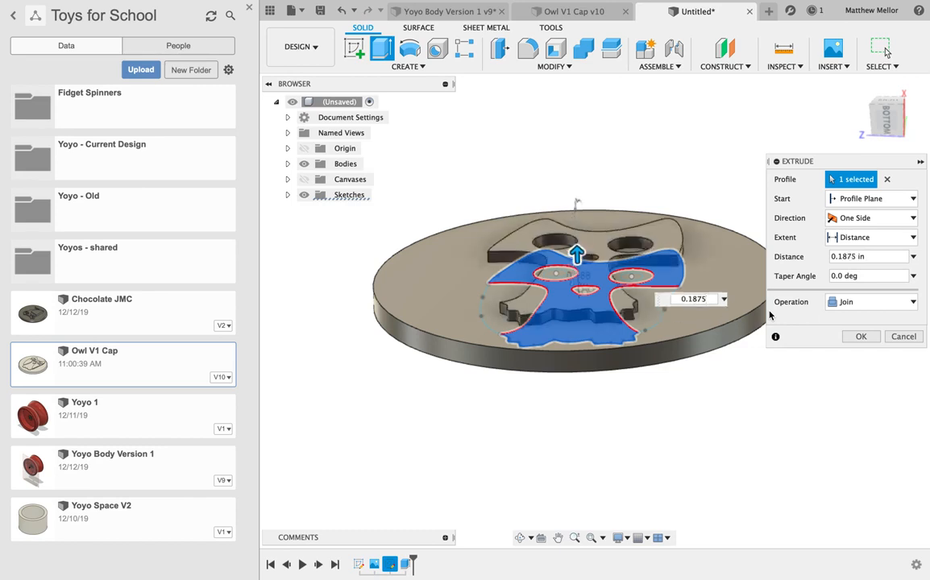
left_click(864, 337)
- Return to the Right view, hide the cap body and show Sketch2 for a new extrusion
middle_click_drag(682, 305, 682, 369, "shift")
left_click(882, 50)
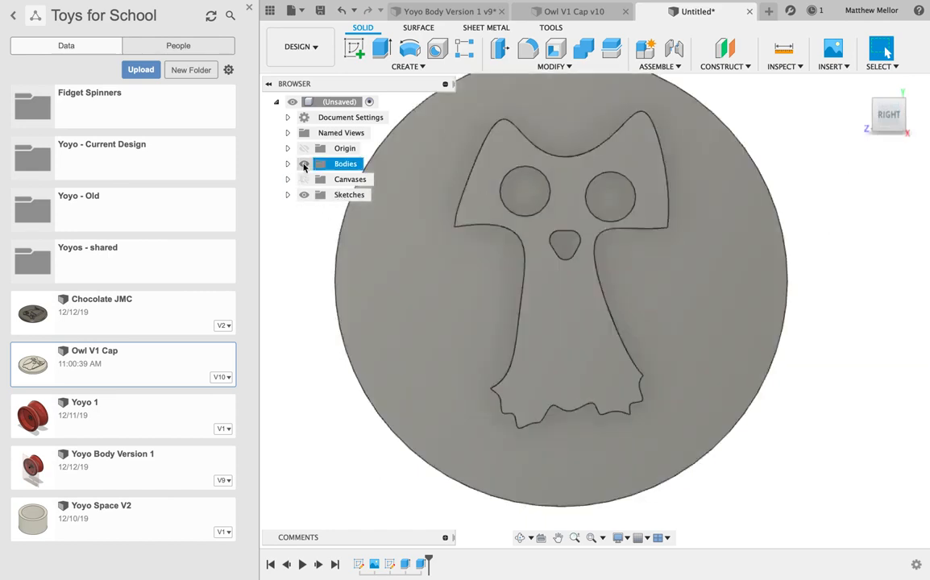
left_click(304, 164)
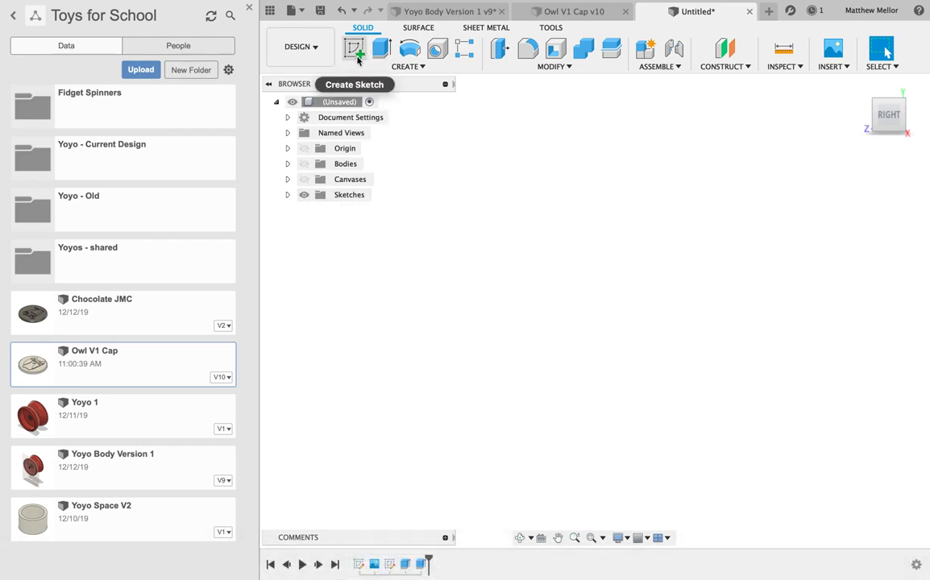
left_click(382, 49)
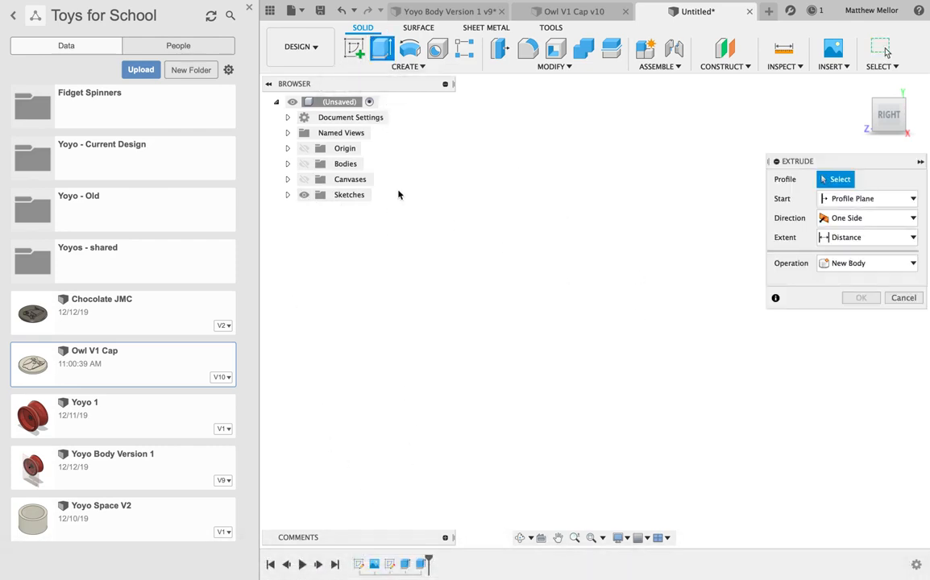
left_click(287, 194)
left_click(317, 226)
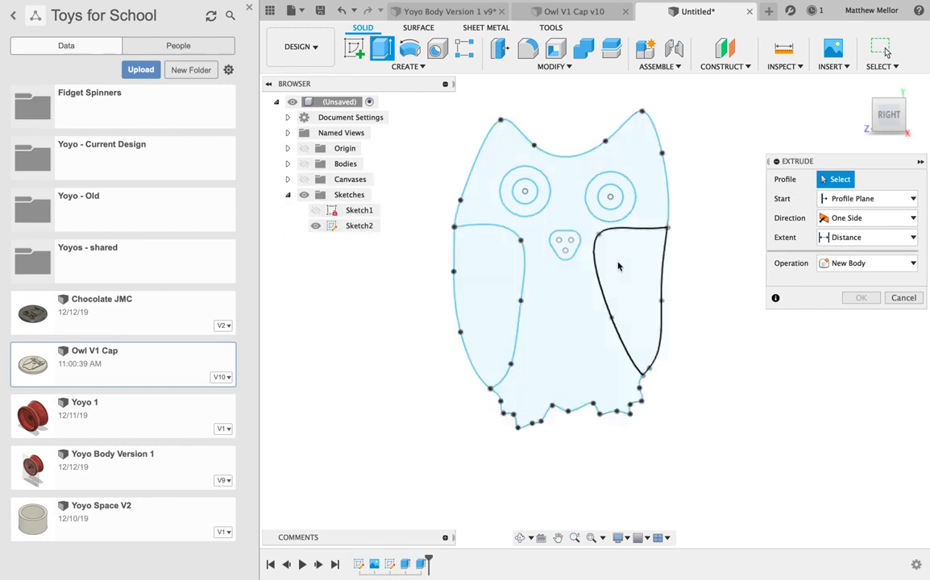
- Choose the owl's two wings and beak as extrusion profiles with the Join operation
left_click(493, 274)
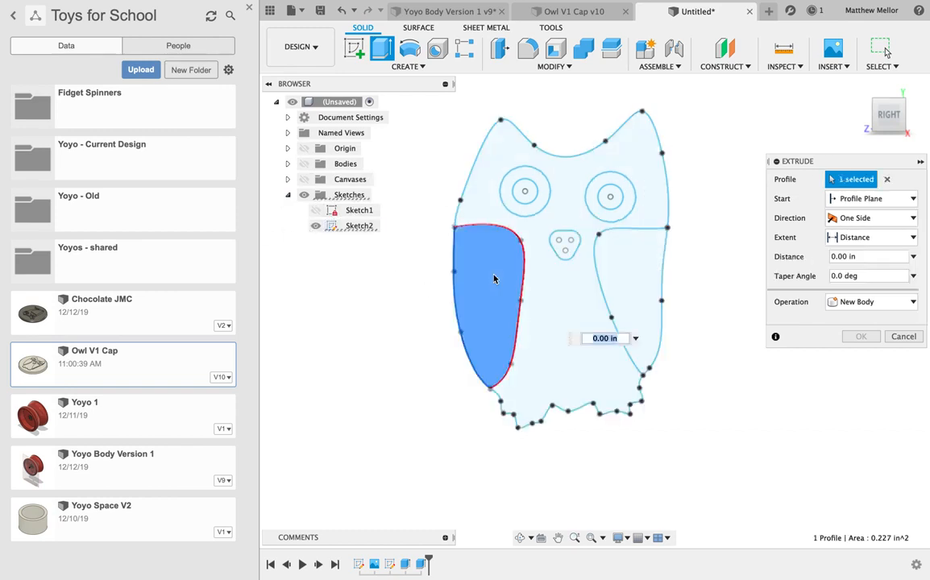
left_click(628, 276)
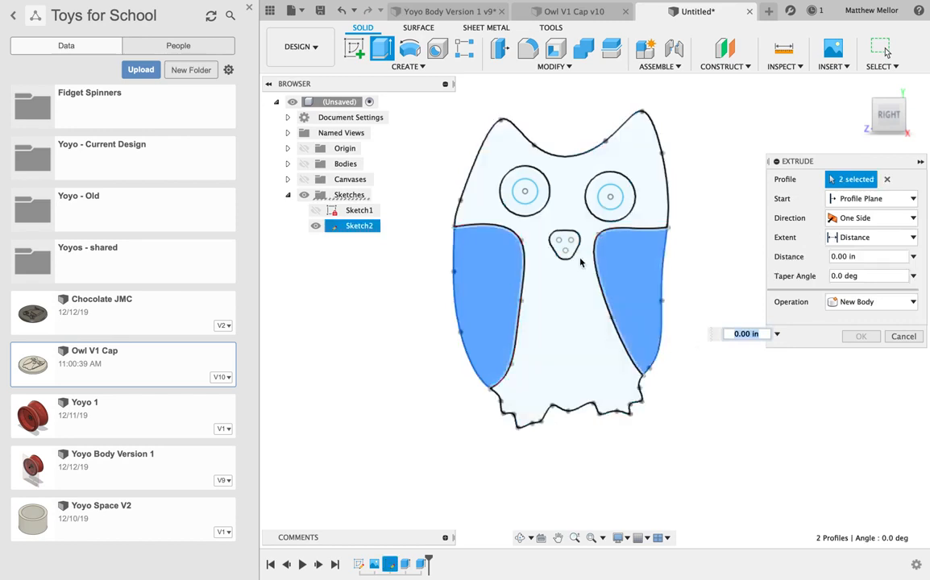
left_click(566, 245)
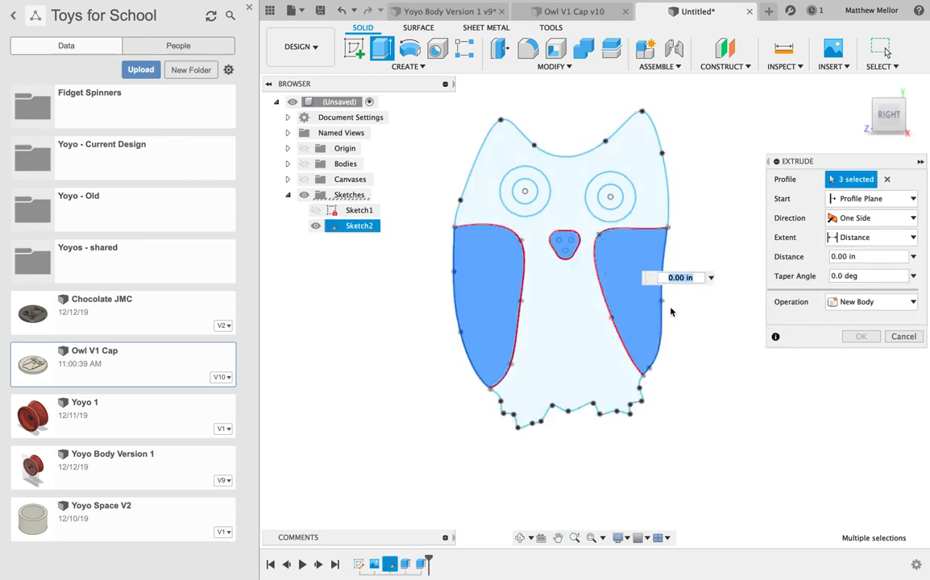
left_click(868, 303)
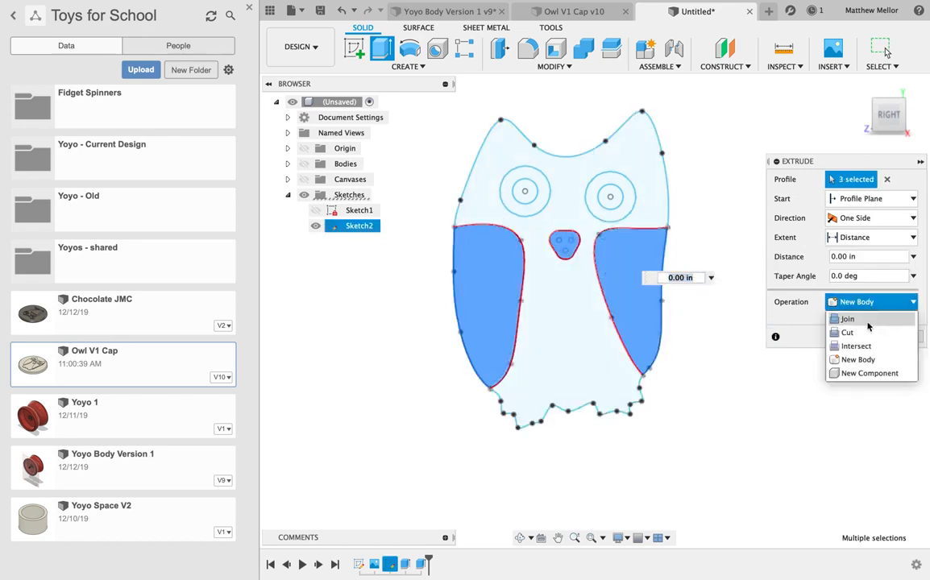
left_click(859, 319)
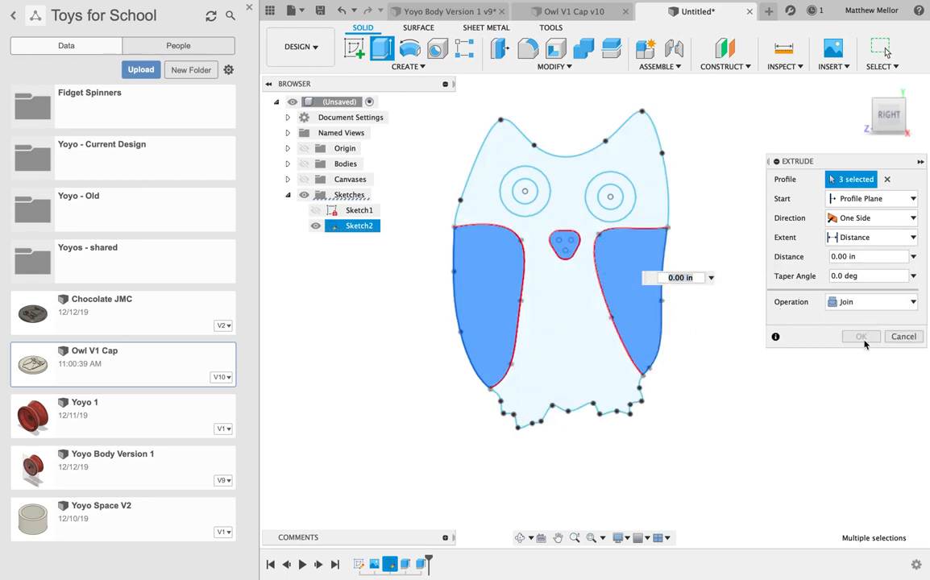
- Show the cap body again and extrude the wings and beak 0.22 in
left_click(304, 164)
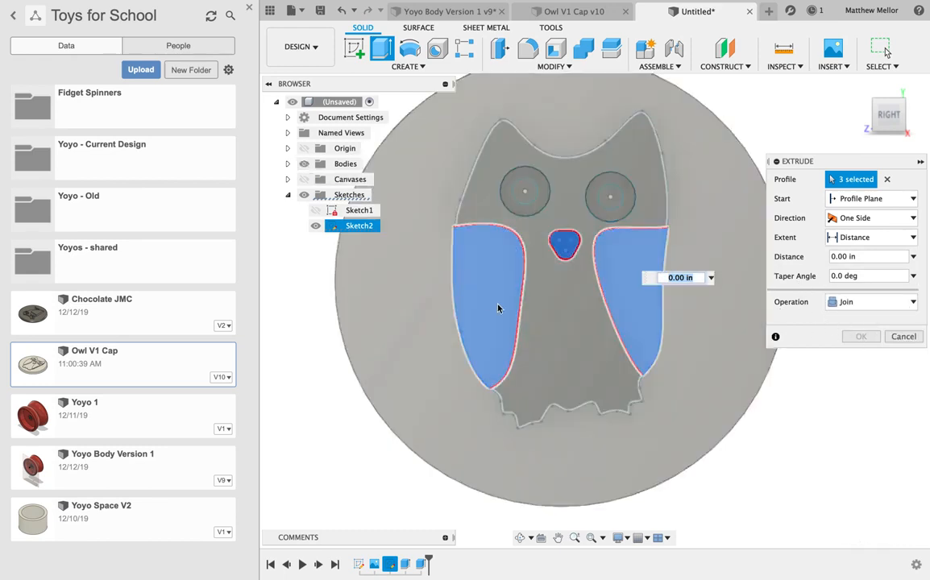
mouse_move(501, 292)
middle_mouse_down("shift")
mouse_move(505, 247)
mouse_move(564, 244)
middle_mouse_up("shift")
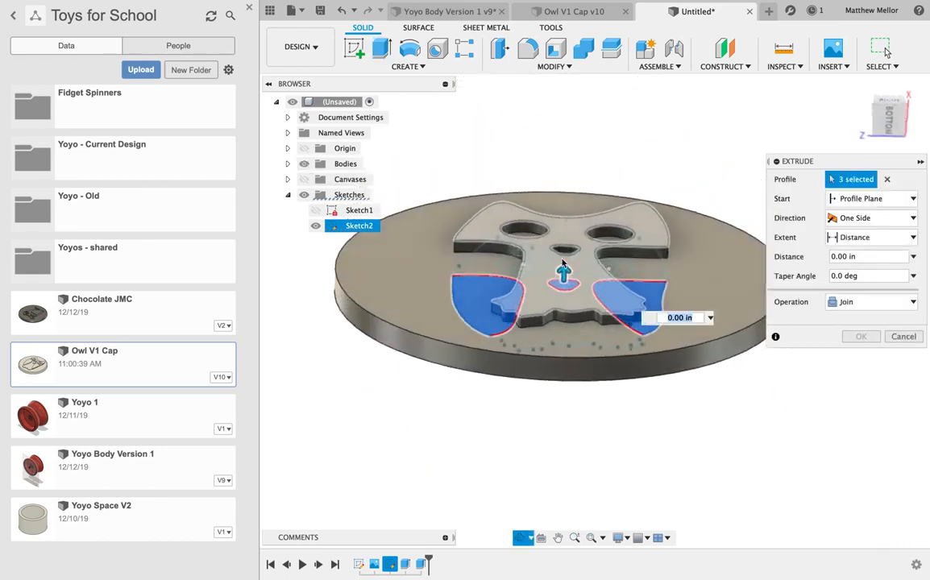
left_click_drag(563, 270, 562, 234)
middle_click_drag(636, 196, 702, 208, "shift")
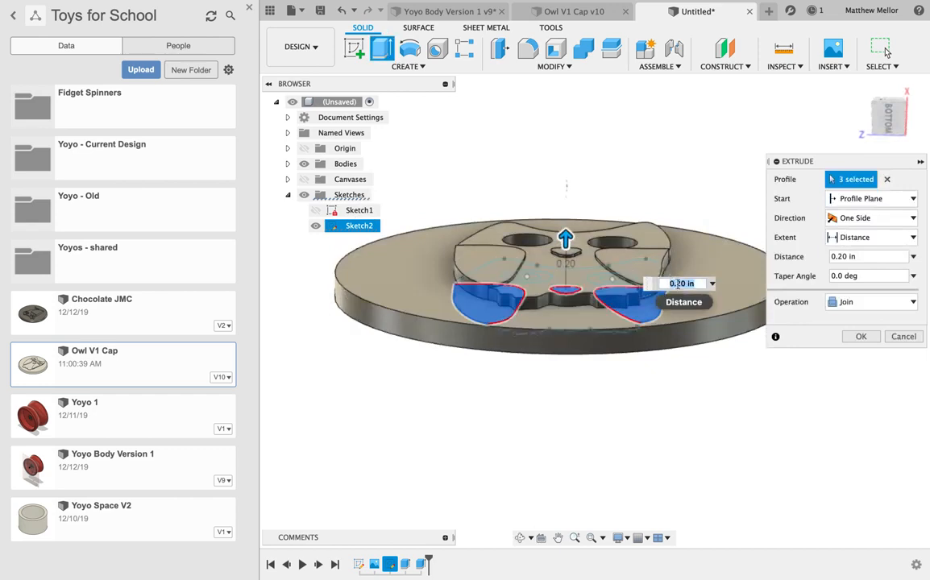
left_click(682, 288)
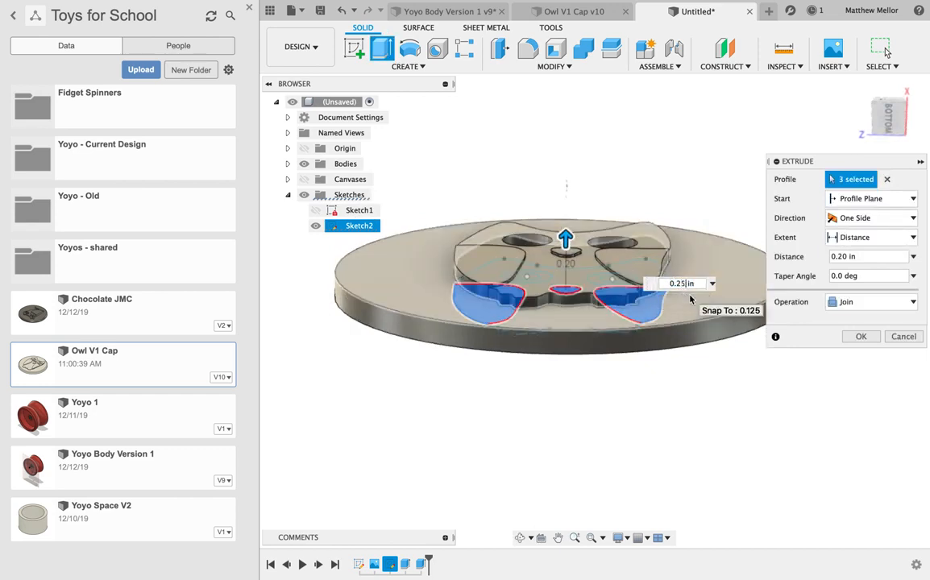
middle_click_drag(611, 241, 659, 275)
scroll(628, 239, "up", 1)
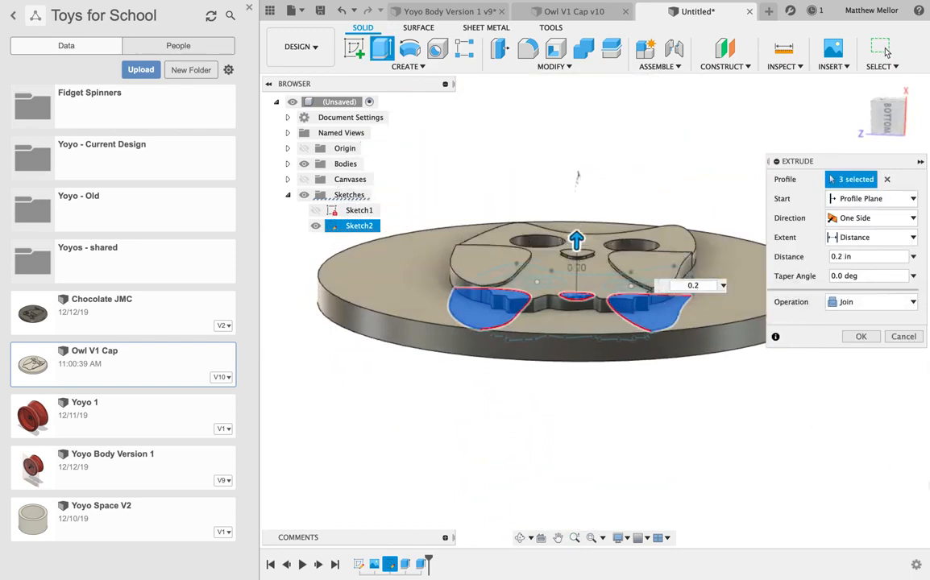
key("Return")
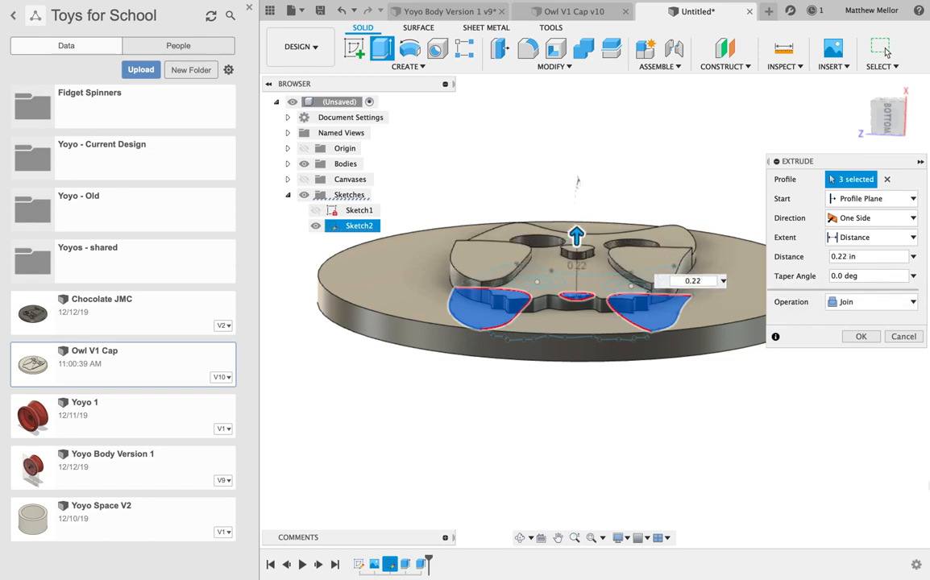
key("Return")
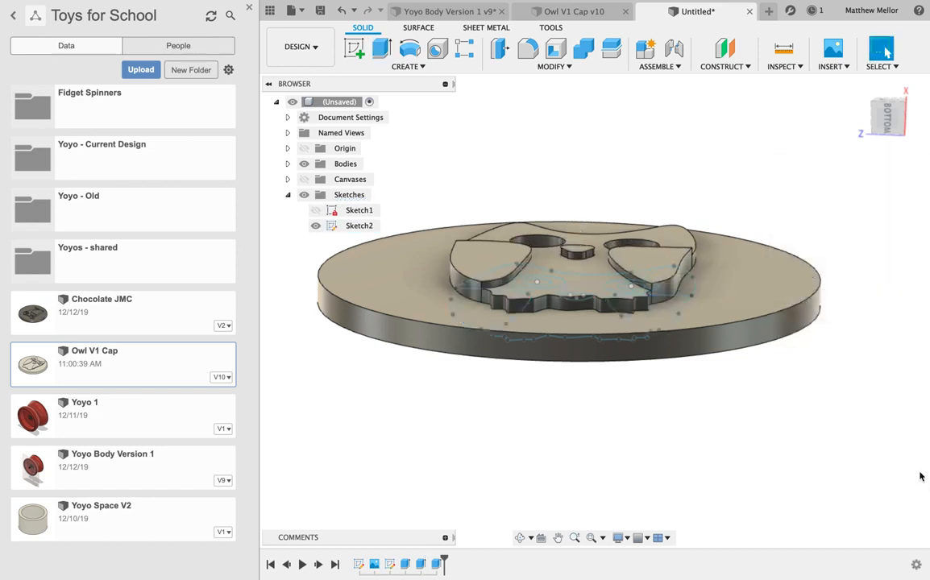
- Hide the cap body, return to the Right view and choose the two inner eye circles as extrusion profiles
mouse_move(790, 328)
middle_mouse_down("shift")
mouse_move(756, 340)
mouse_move(751, 384)
mouse_move(717, 373)
mouse_move(789, 408)
mouse_move(800, 429)
mouse_move(760, 410)
mouse_move(783, 385)
mouse_move(772, 397)
mouse_move(683, 376)
mouse_move(765, 380)
mouse_move(759, 394)
mouse_move(773, 371)
mouse_move(741, 357)
mouse_move(764, 394)
mouse_move(741, 360)
mouse_move(728, 372)
mouse_move(623, 375)
mouse_move(728, 374)
mouse_move(750, 353)
mouse_move(747, 306)
mouse_move(746, 320)
middle_mouse_up("shift")
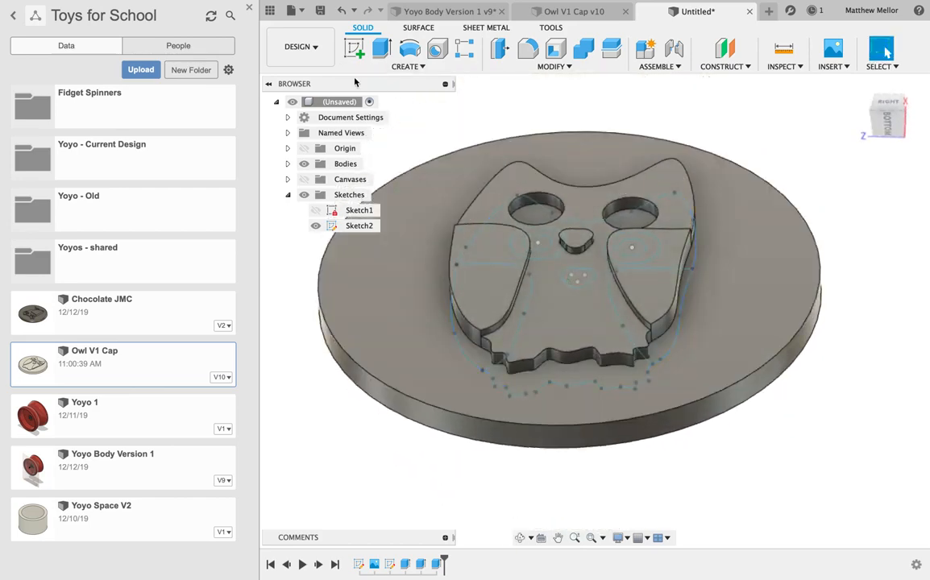
left_click(304, 163)
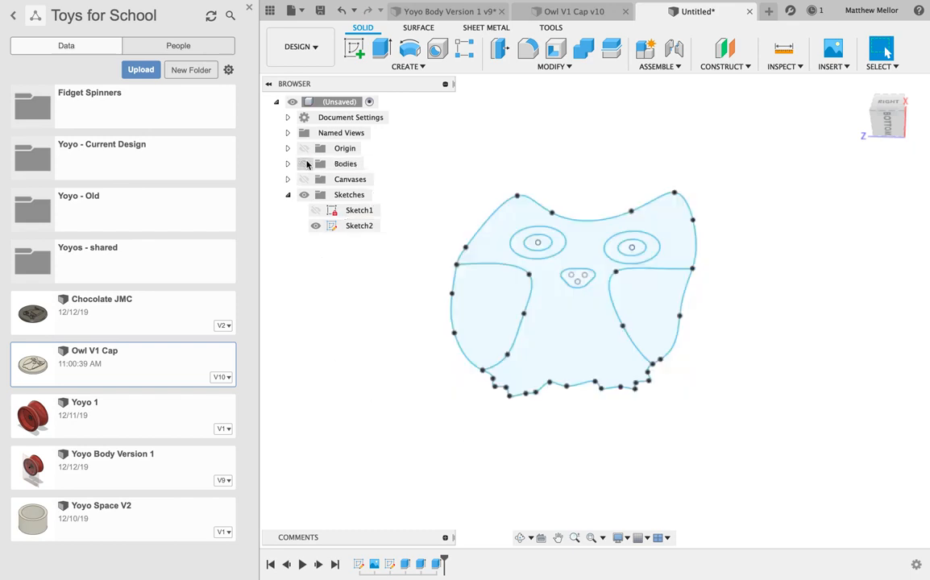
left_click(892, 103)
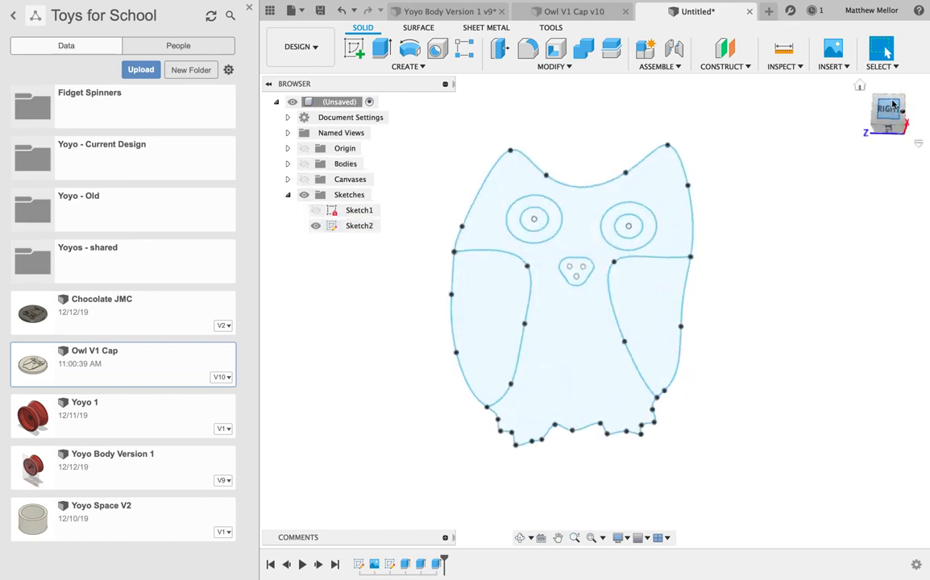
left_click(376, 53)
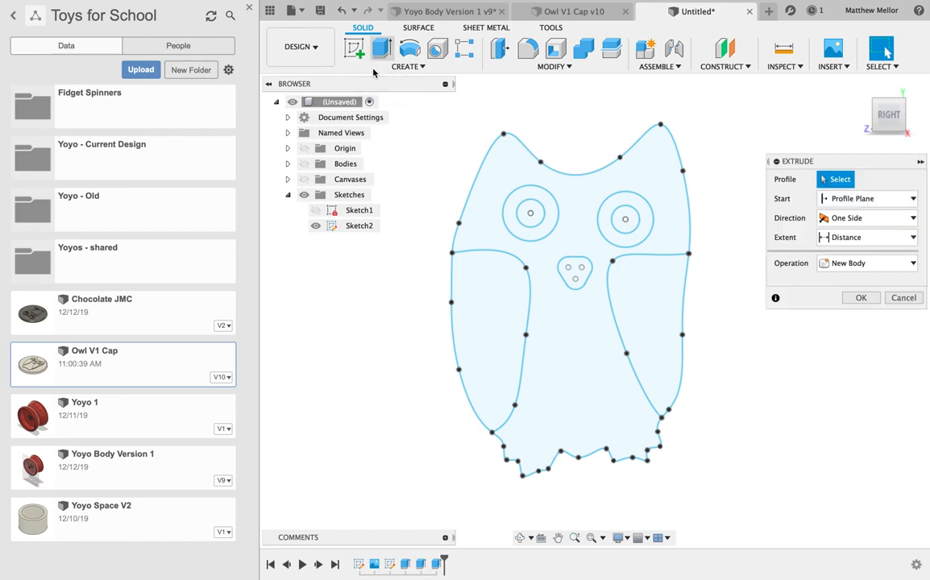
left_click(528, 214)
left_click(625, 219)
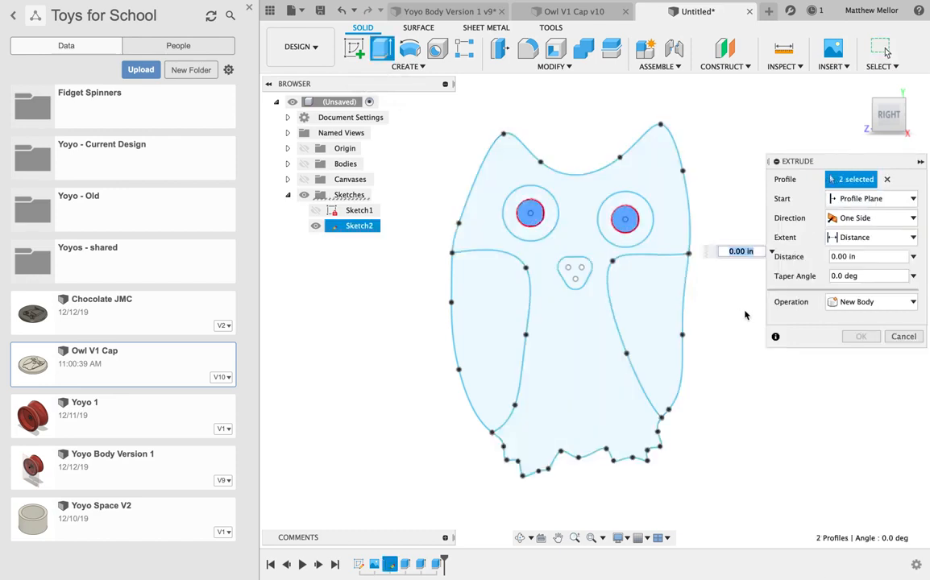
- Show the cap body and extrude the two pupils 0.15 in, joined to the cap
left_click(306, 166)
middle_click_drag(620, 292, 637, 240, "shift")
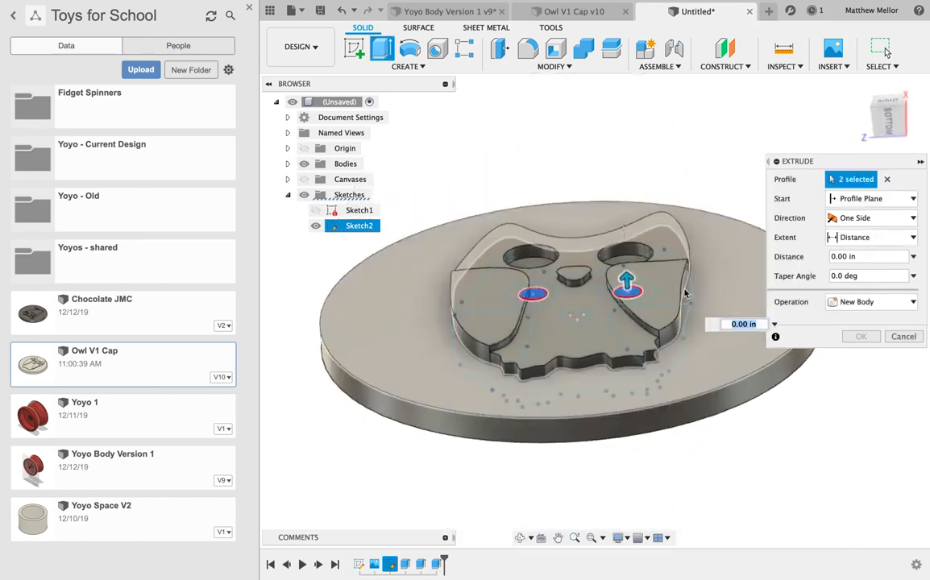
left_click_drag(626, 280, 624, 248)
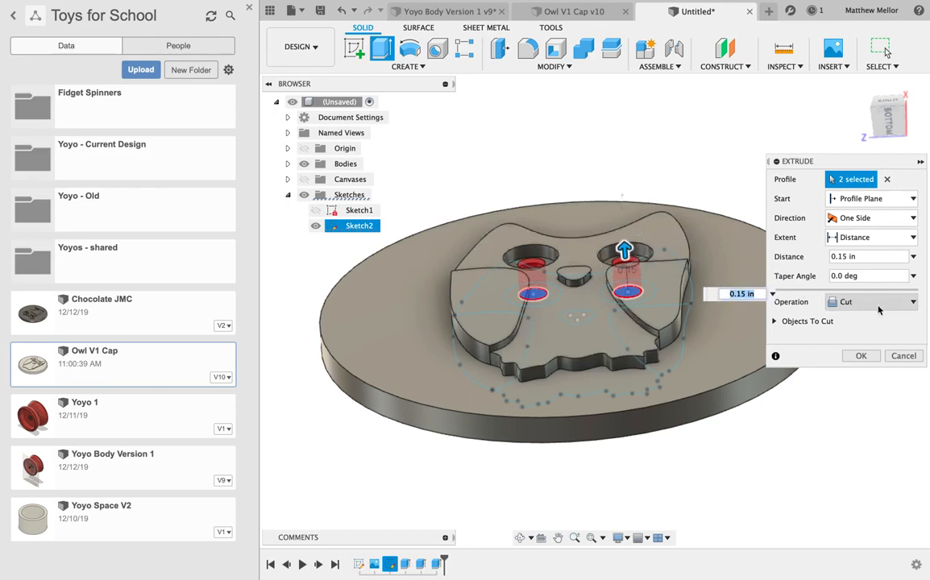
left_click(879, 302)
left_click(858, 320)
middle_click_drag(663, 254, 657, 232, "shift")
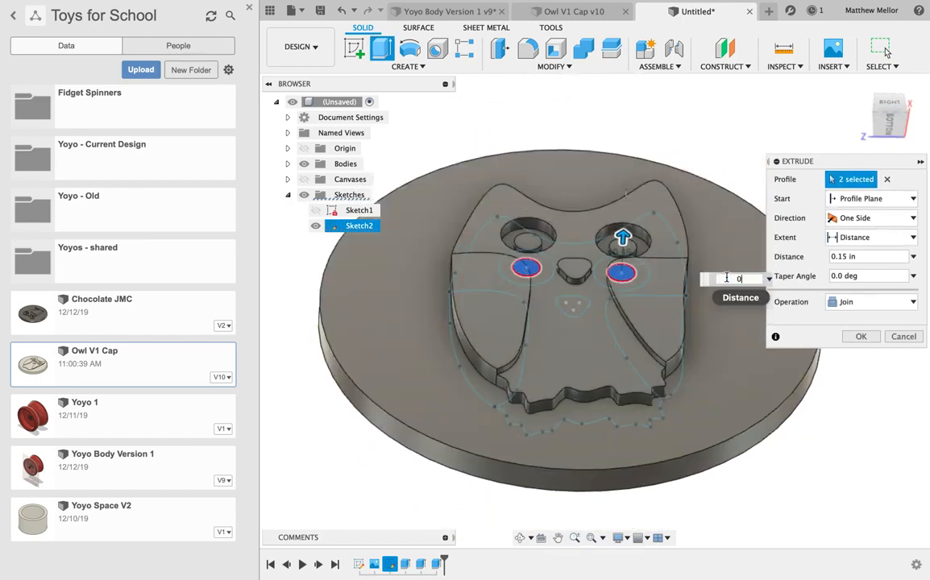
key("Return")
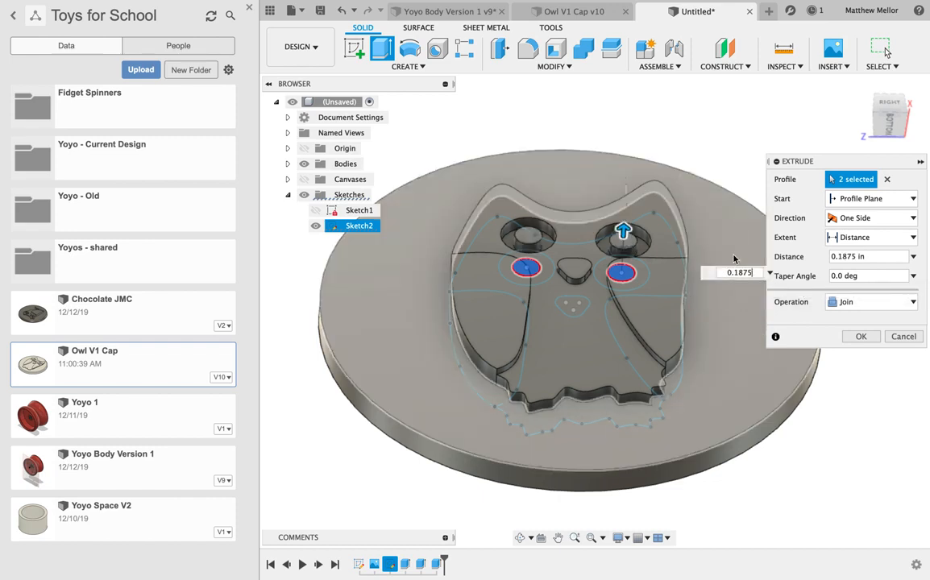
key("BackSpace")
type("5")
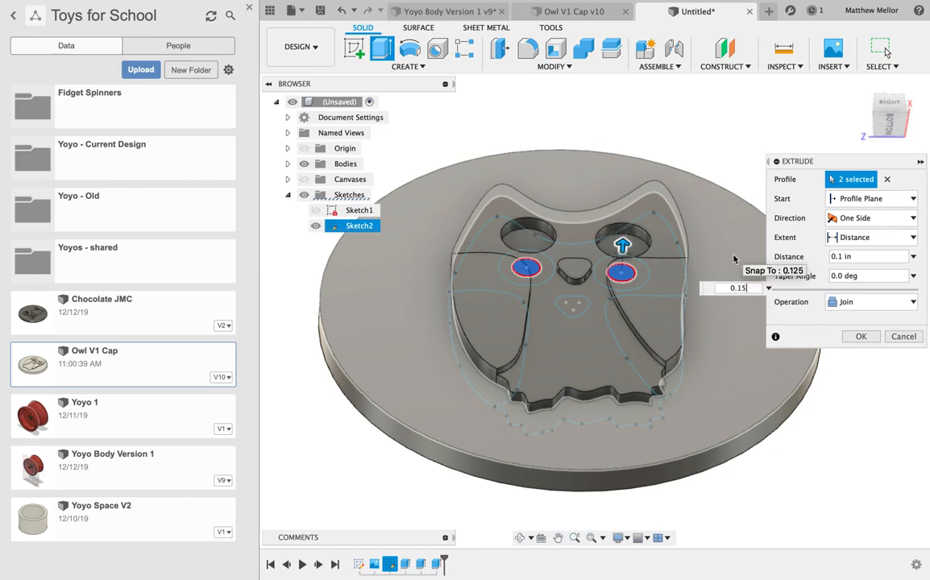
left_click(861, 336)
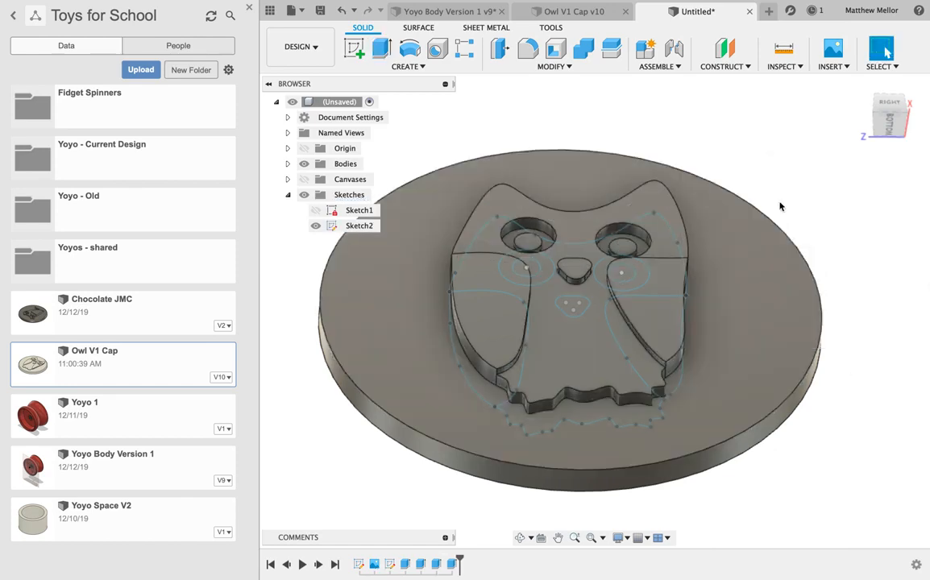
- Hide Sketch2 so only the finished owl cap shows, and expand the list of bodies
mouse_move(789, 199)
middle_mouse_down("shift")
mouse_move(761, 251)
mouse_move(750, 245)
mouse_move(880, 242)
mouse_move(767, 245)
mouse_move(702, 271)
mouse_move(762, 275)
middle_mouse_up("shift")
left_click(315, 226)
mouse_move(789, 183)
middle_mouse_down("shift")
mouse_move(800, 225)
mouse_move(833, 225)
mouse_move(805, 201)
mouse_move(869, 190)
mouse_move(902, 197)
mouse_move(919, 176)
mouse_move(897, 207)
mouse_move(892, 187)
mouse_move(896, 197)
mouse_move(901, 188)
mouse_move(799, 161)
mouse_move(772, 201)
mouse_move(593, 222)
mouse_move(693, 234)
mouse_move(605, 220)
mouse_move(707, 247)
mouse_move(816, 204)
mouse_move(895, 274)
mouse_move(913, 262)
mouse_move(905, 266)
mouse_move(898, 252)
mouse_move(920, 262)
mouse_move(793, 262)
mouse_move(879, 252)
mouse_move(898, 264)
mouse_move(922, 253)
mouse_move(859, 253)
mouse_move(893, 234)
mouse_move(859, 253)
mouse_move(887, 258)
mouse_move(869, 258)
middle_mouse_up("shift")
scroll(800, 225, "down", 5)
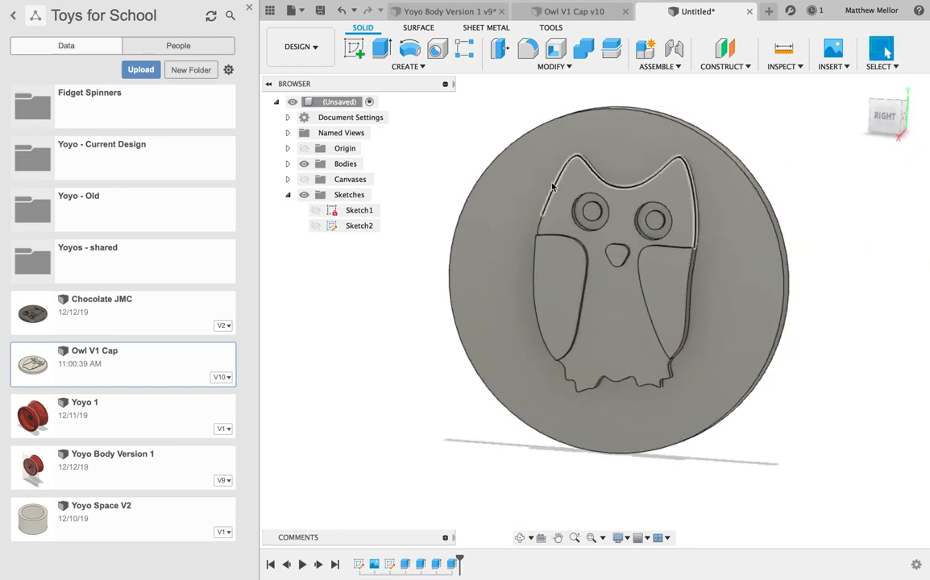
left_click(288, 163)
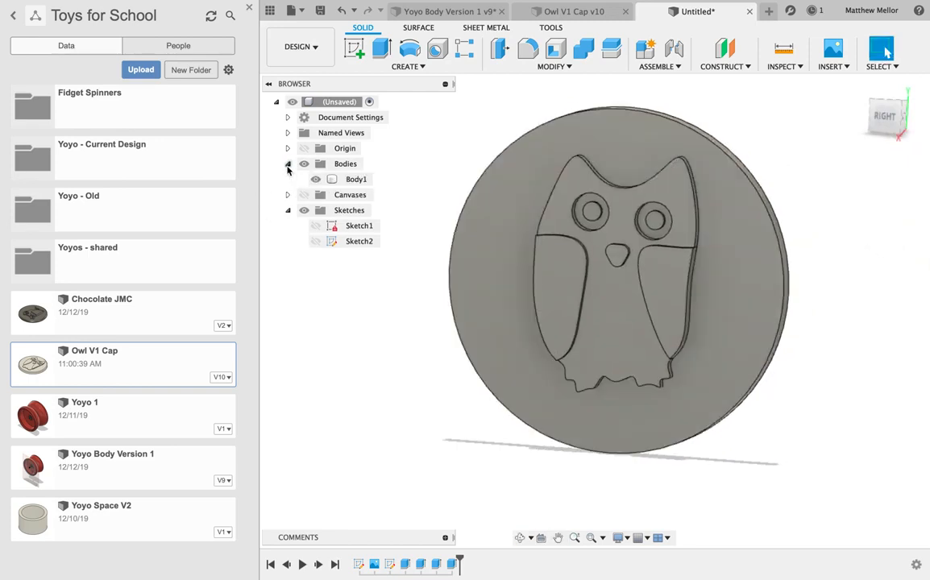
- Assign the Polypropylene physical material from the Plastic category to the owl cap body
left_click(352, 181)
right_click(351, 182)
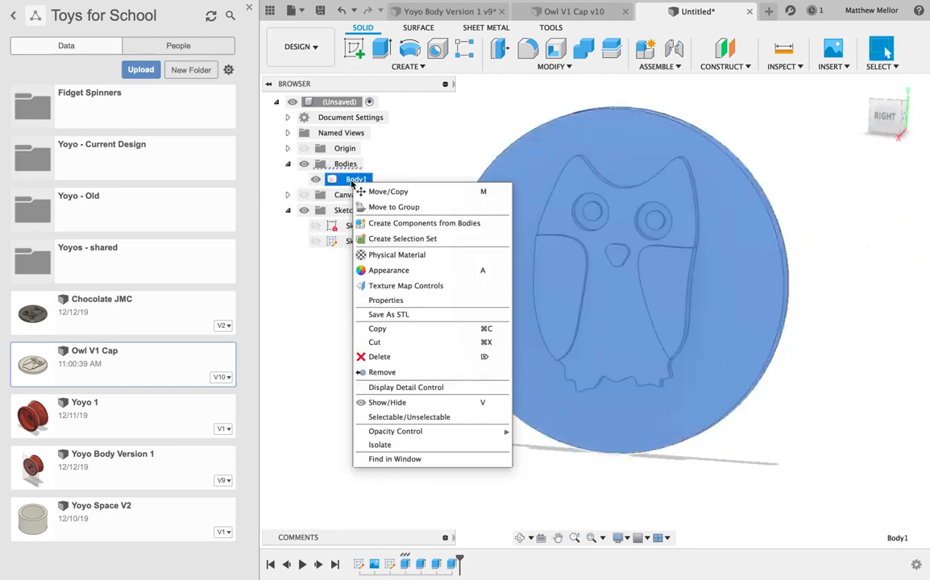
left_click(389, 255)
key("a")
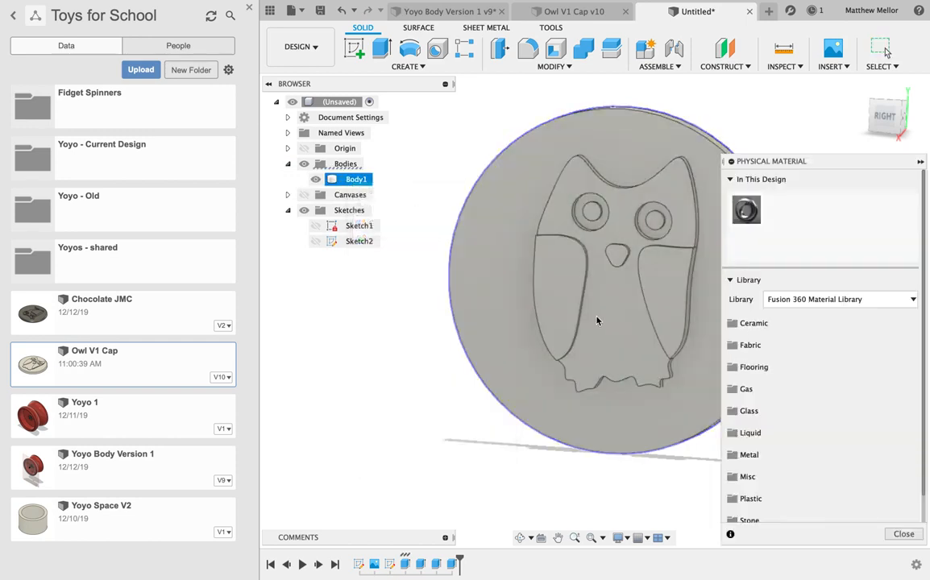
scroll(824, 389, "down", 1)
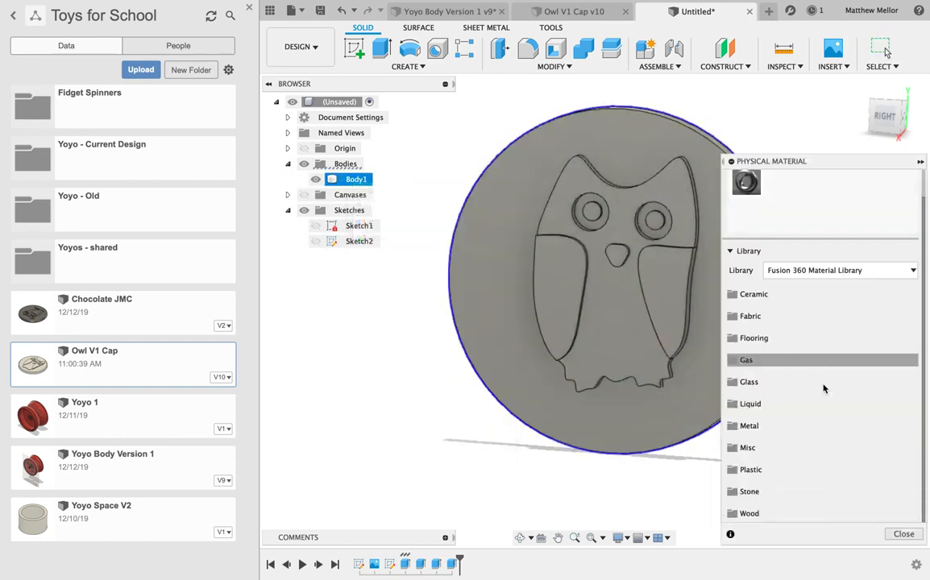
left_click(762, 470)
scroll(845, 441, "down", 3)
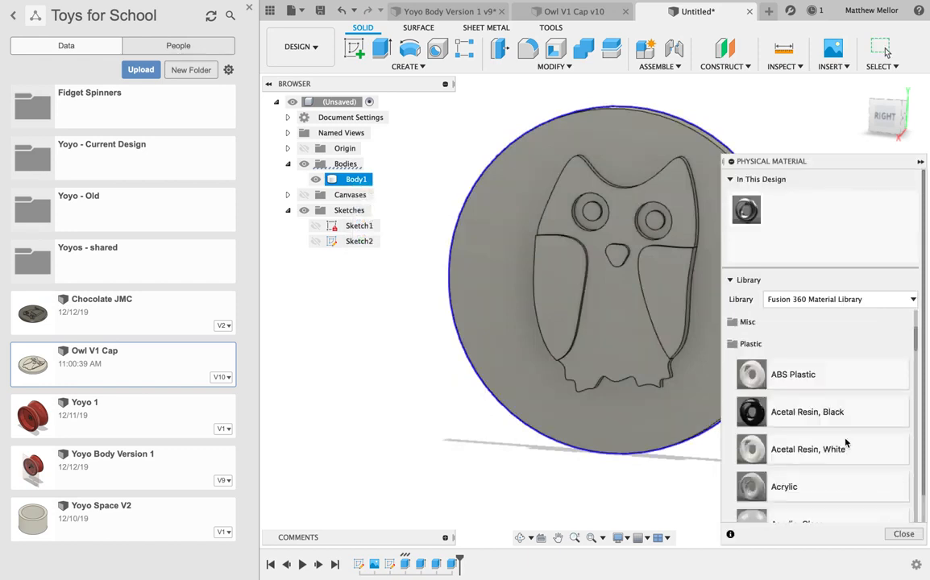
scroll(824, 438, "down", 12)
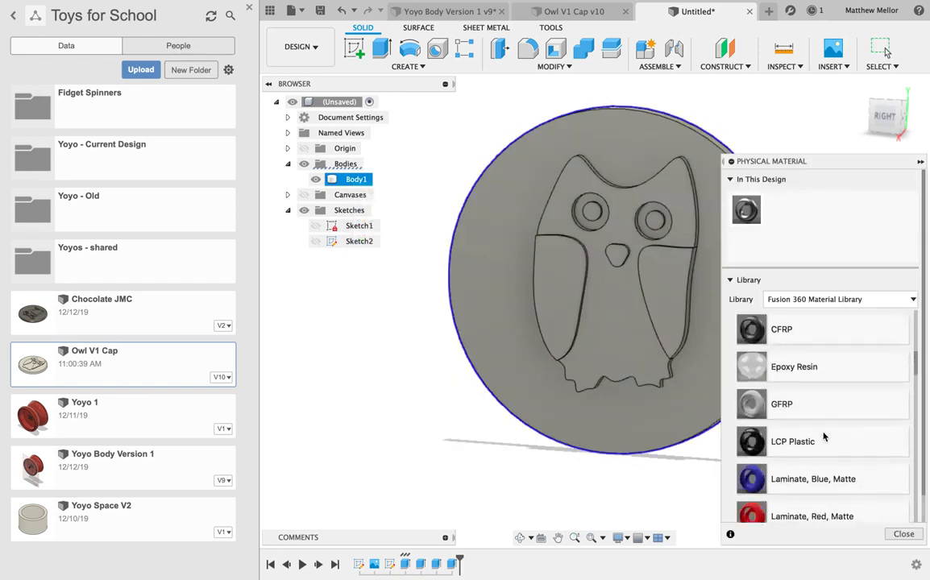
scroll(825, 437, "down", 5)
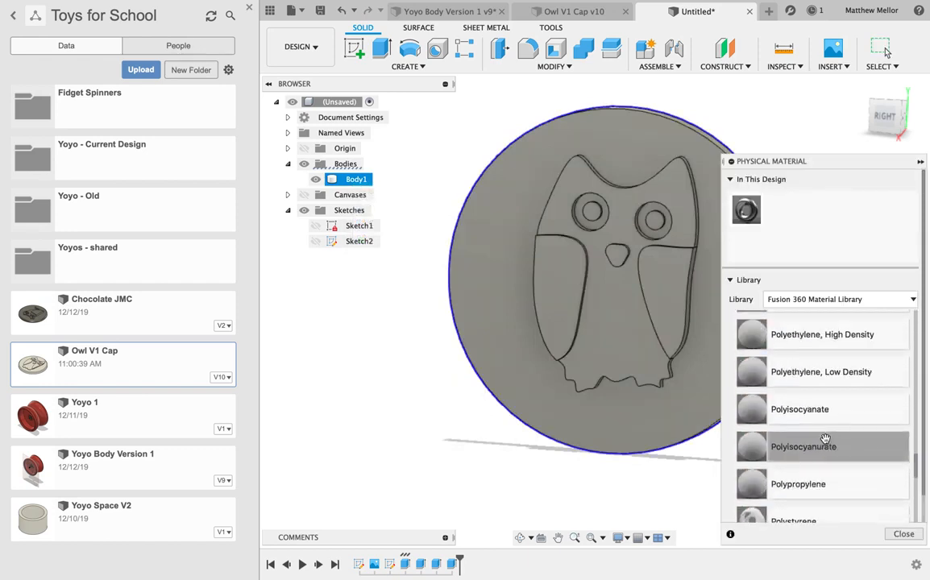
scroll(838, 436, "down", 2)
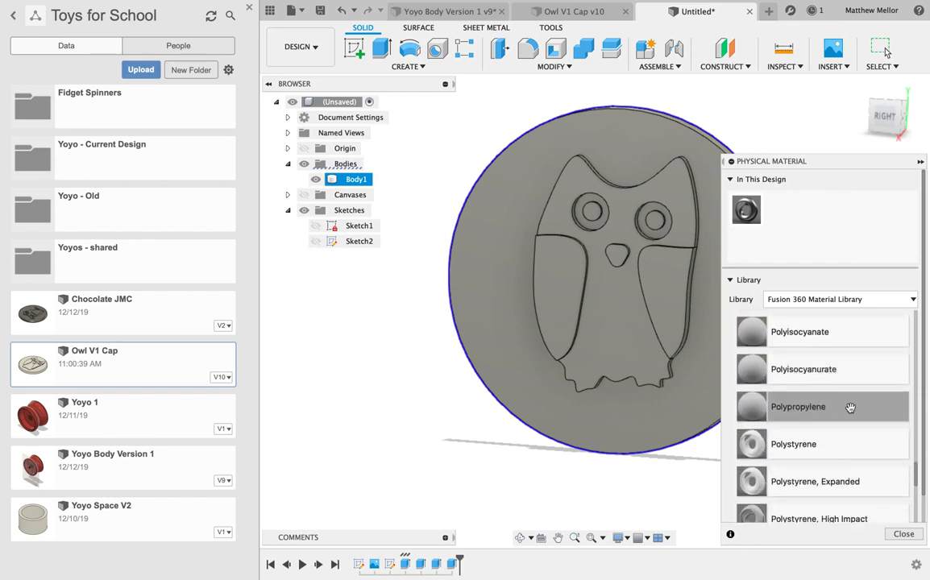
left_click_drag(661, 407, 533, 326)
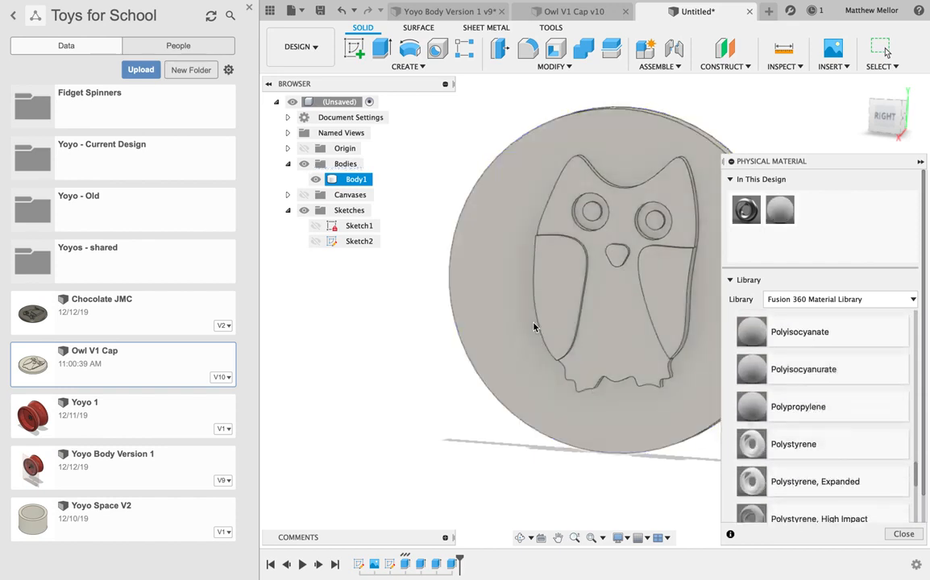
left_click(903, 533)
- Apply the Paint - Enamel Glossy (White) appearance to the owl cap body
left_click(410, 201)
right_click(358, 180)
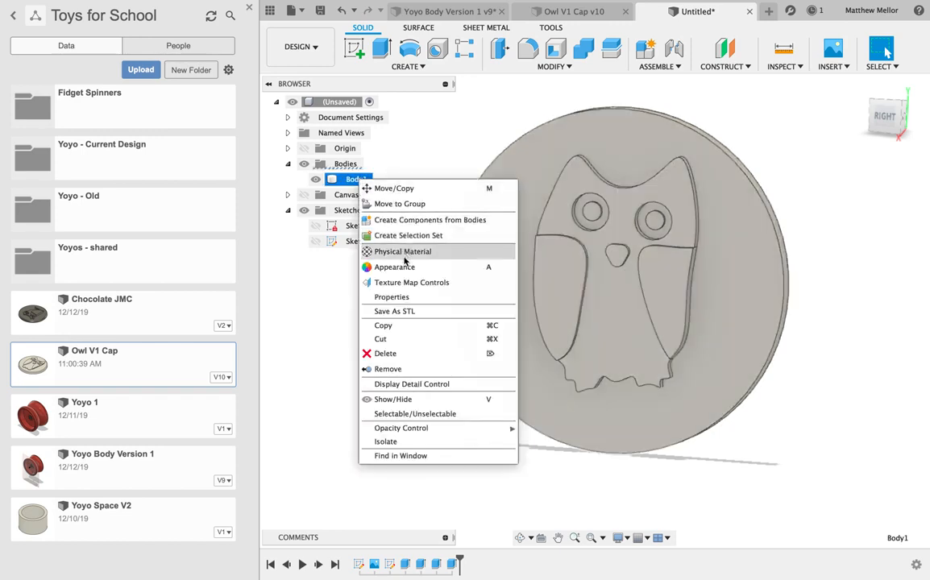
left_click(427, 267)
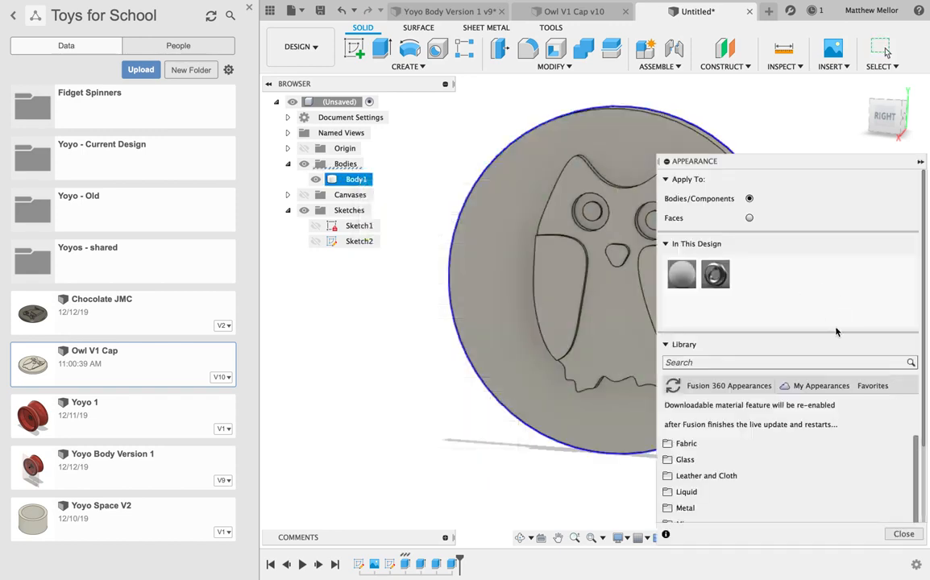
scroll(826, 426, "down", 3)
left_click(708, 432)
scroll(758, 456, "down", 2)
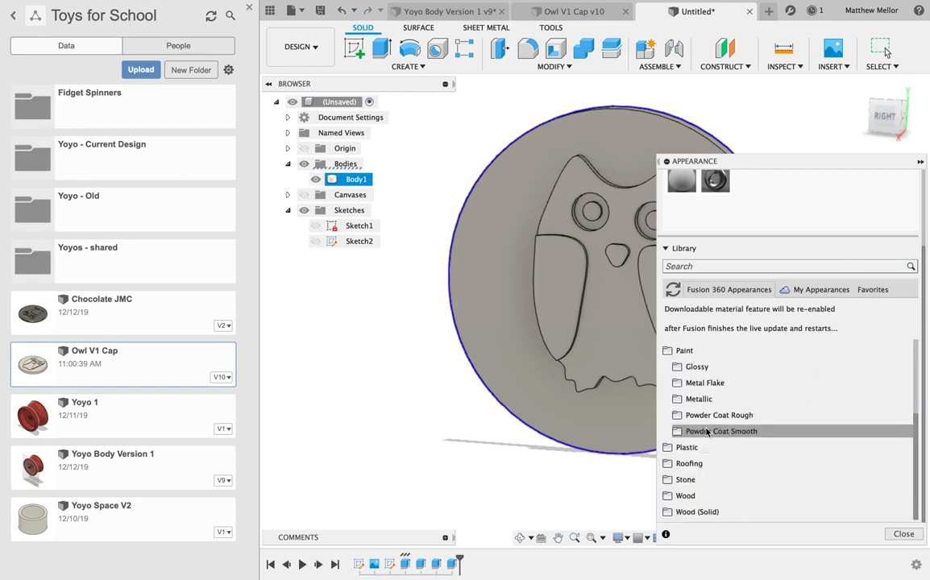
left_click(680, 368)
scroll(758, 419, "down", 3)
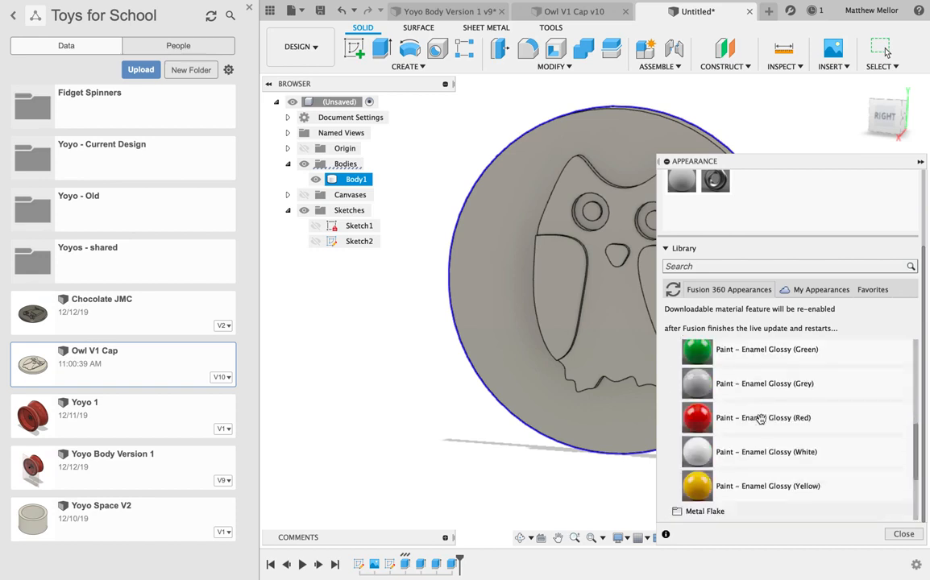
left_click_drag(758, 451, 558, 348)
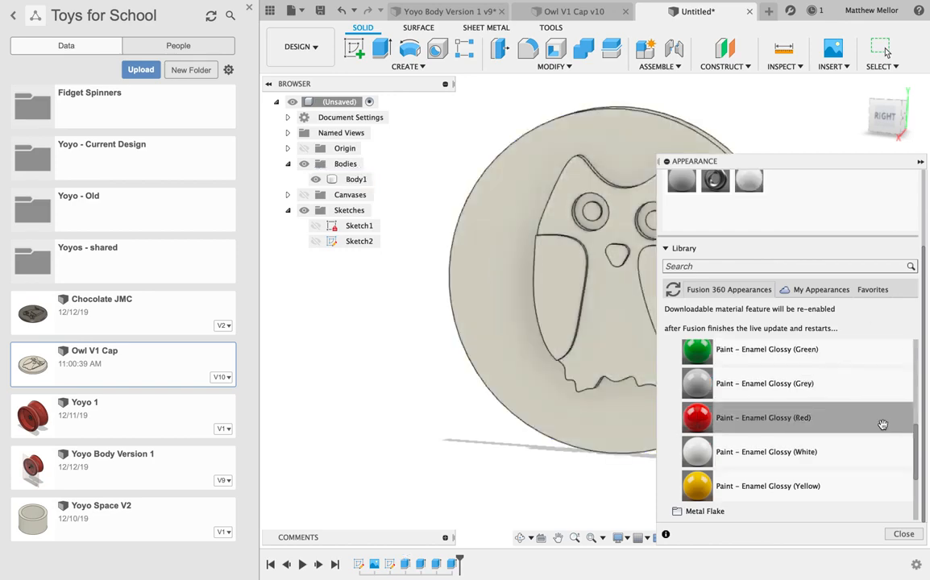
left_click(917, 535)
- Save the design as "Yoyo Insert - Owl V1" in the Toys for School project
middle_click_drag(825, 311, 790, 283, "shift")
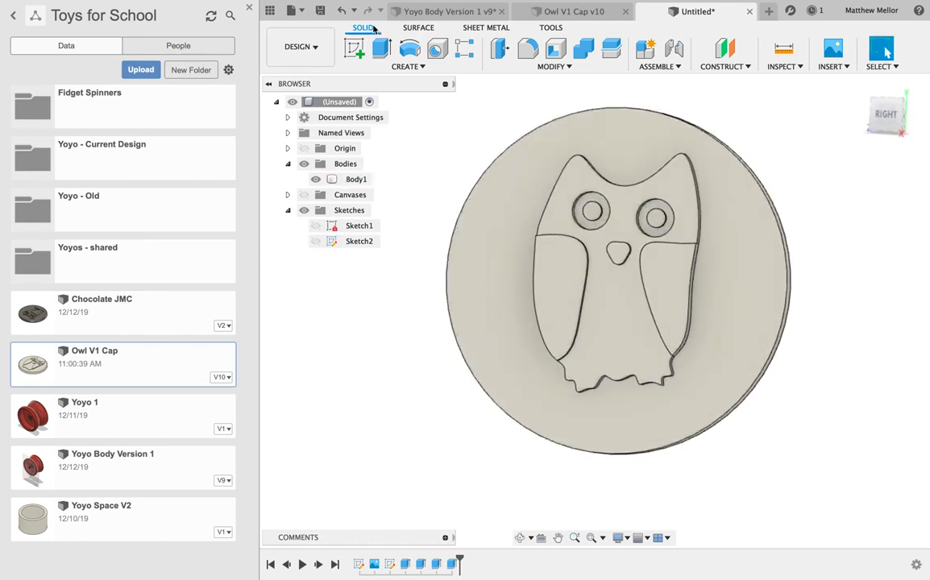
left_click(320, 10)
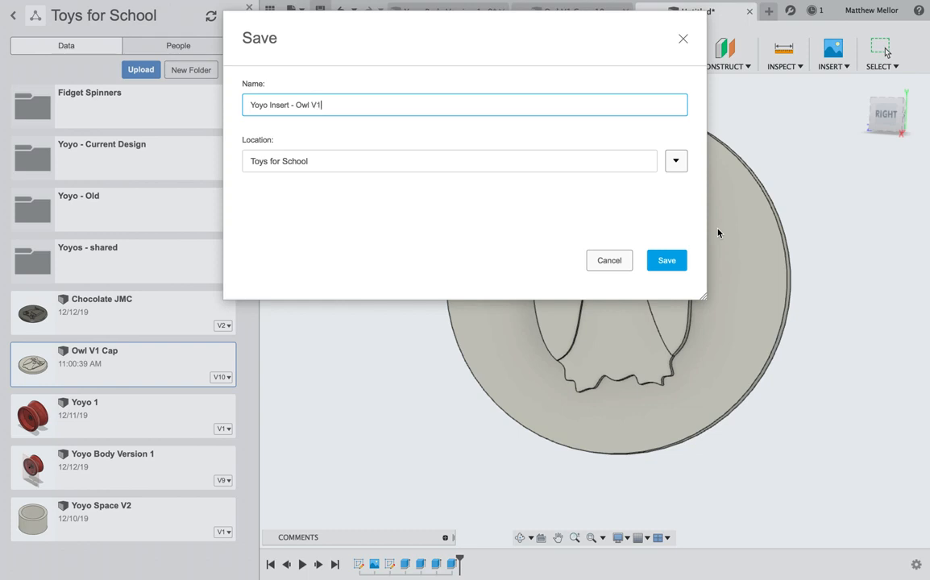
key("Return")
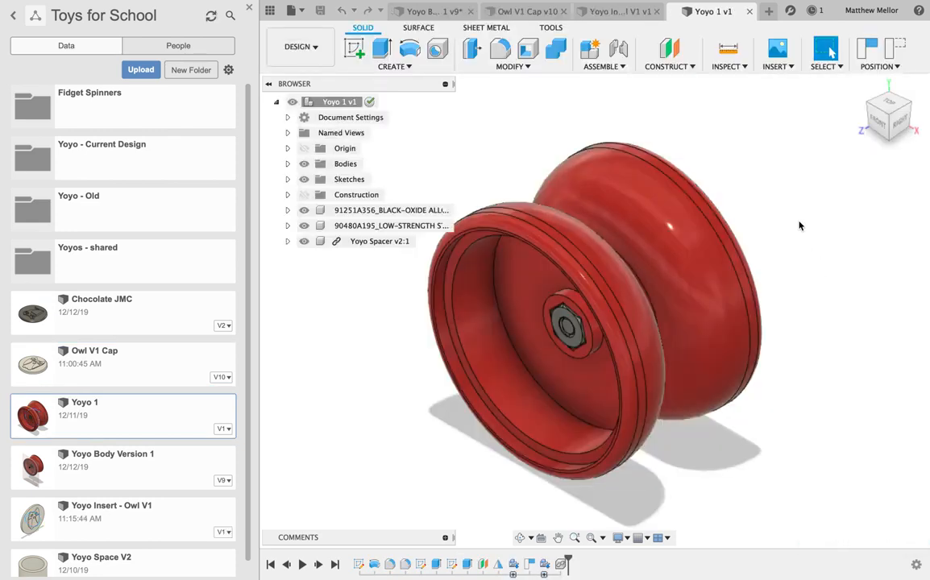
- Insert the Yoyo Insert - Owl V1 design into the Yoyo 1 assembly and dismiss the appearance settings
middle_click_drag(807, 266, 830, 183, "shift")
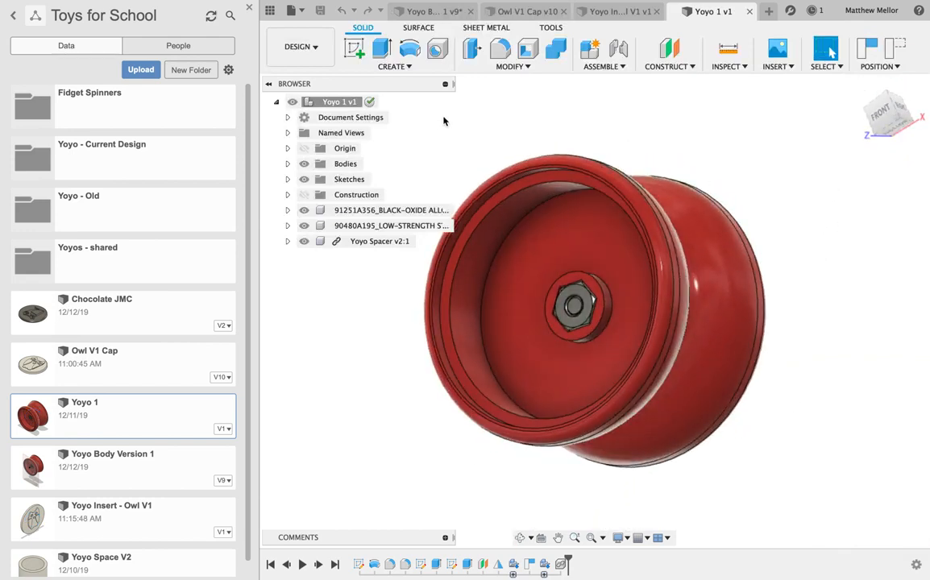
left_click(149, 366)
scroll(194, 419, "down", 1)
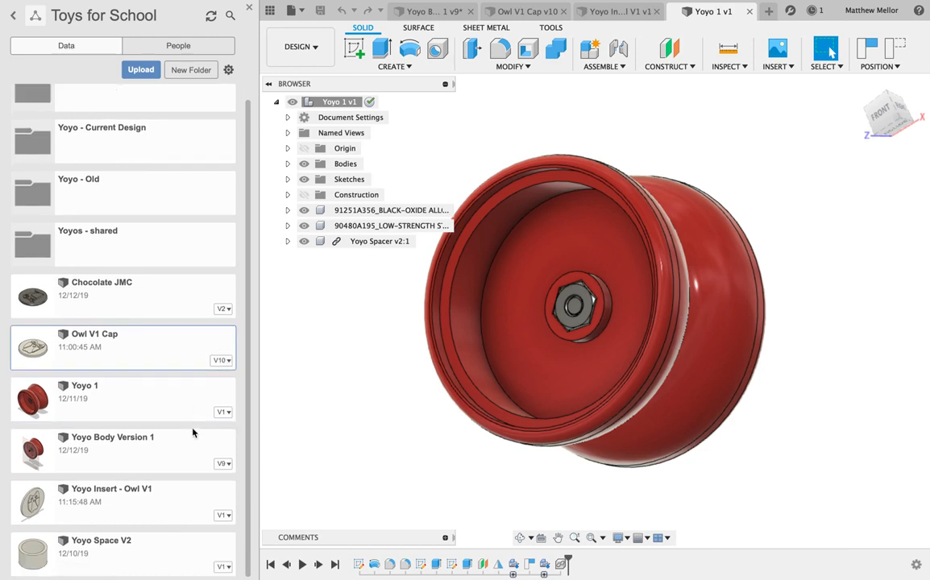
left_click(160, 500)
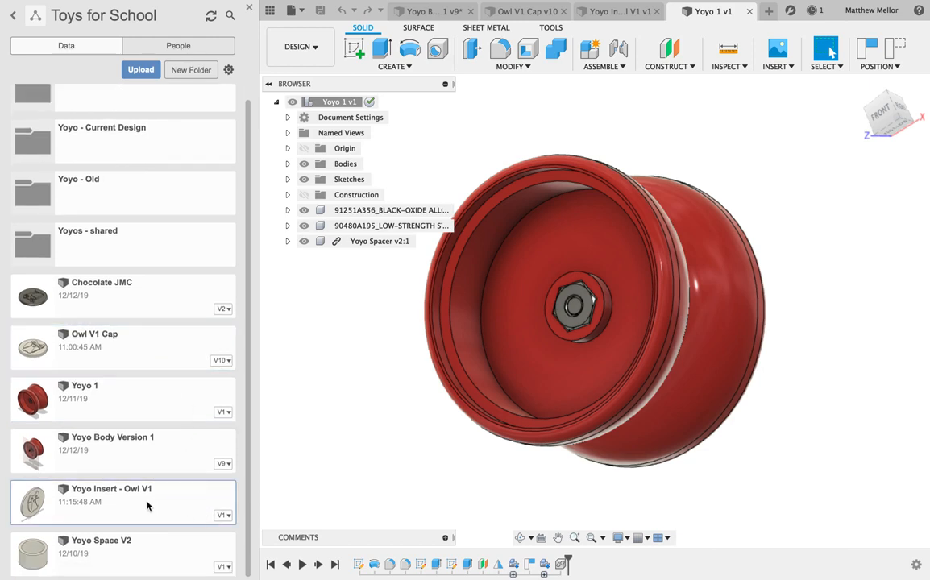
right_click(147, 506)
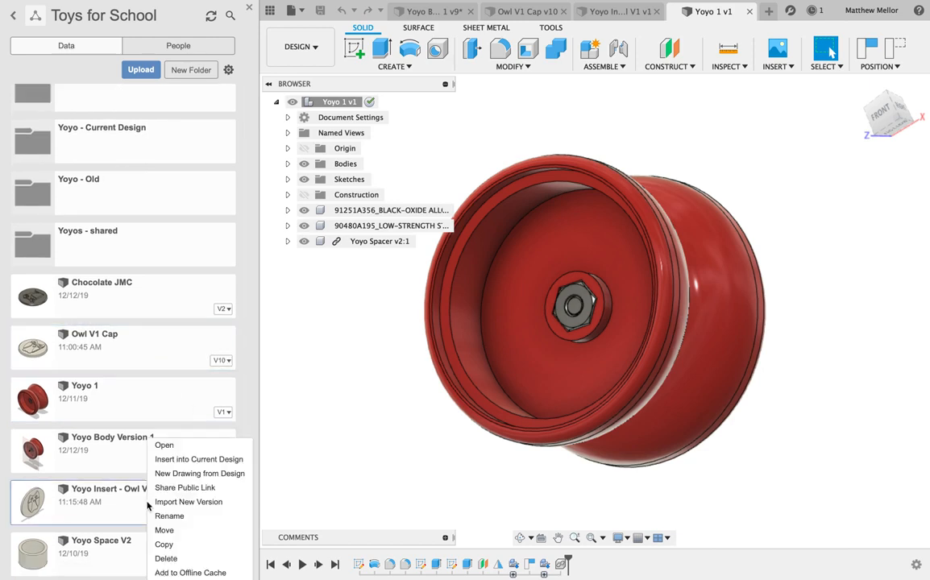
left_click(196, 461)
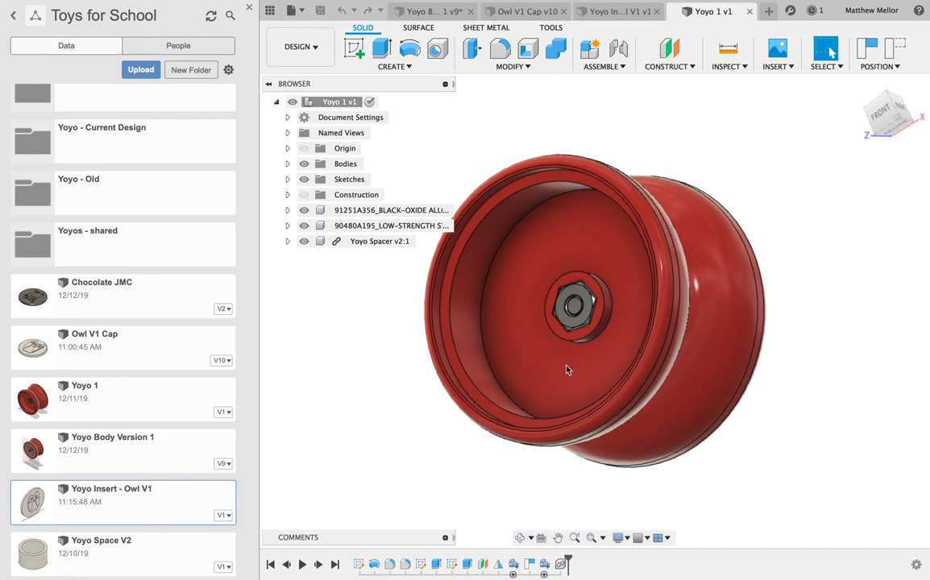
key("a")
middle_click_drag(609, 355, 556, 364, "shift")
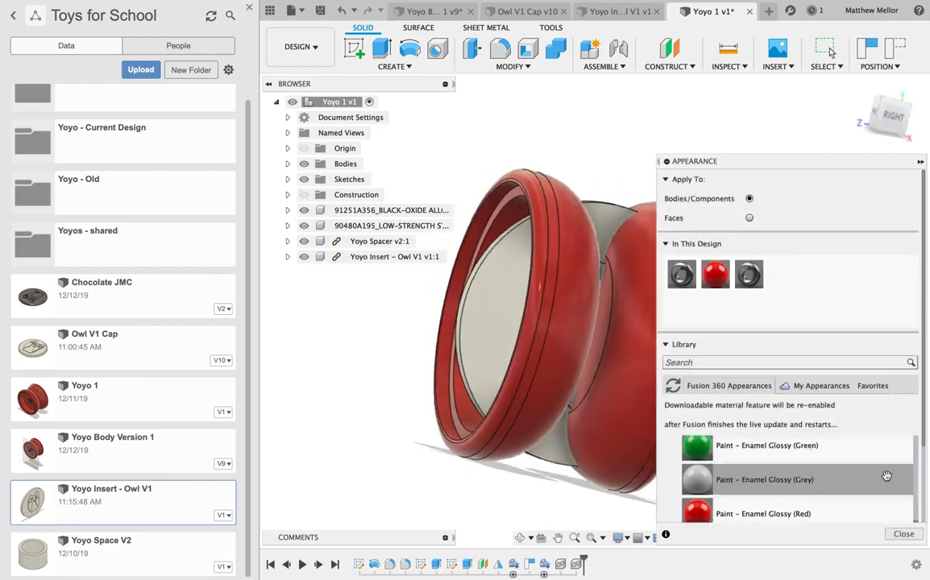
left_click(906, 534)
- Move the owl insert component about 2.10 in along Y, out of the yoyo body
middle_click_drag(683, 329, 803, 283)
middle_click_drag(760, 352, 823, 343)
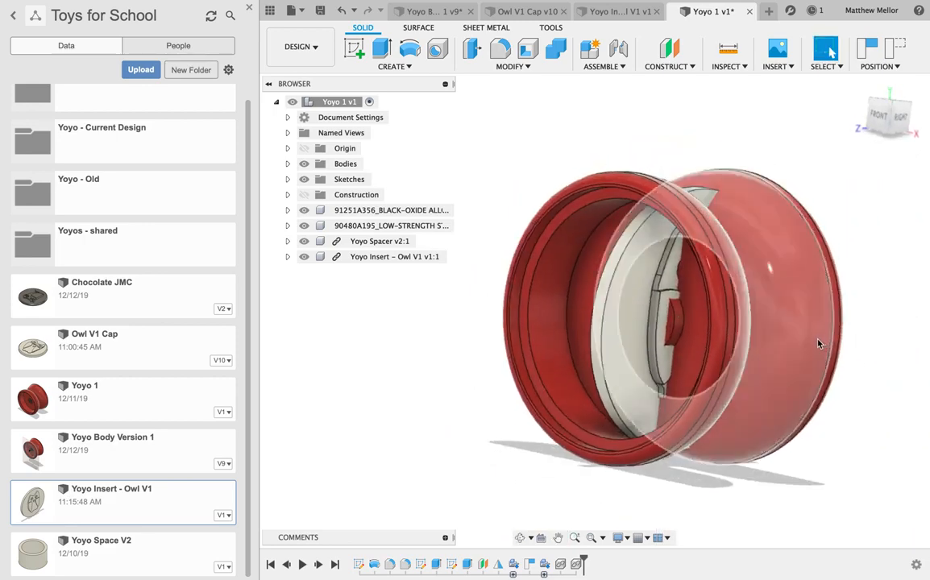
key("m")
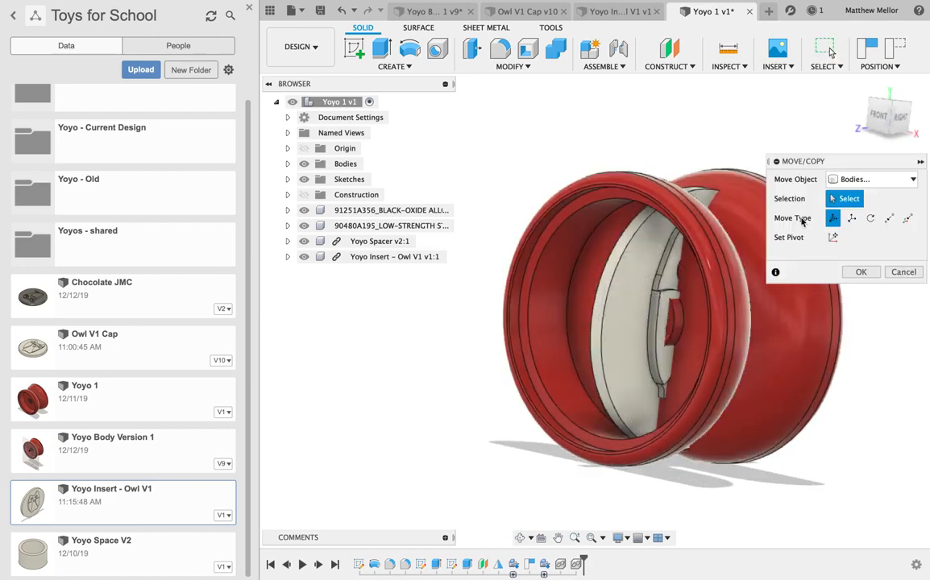
left_click(848, 181)
left_click(795, 193)
left_click(602, 332)
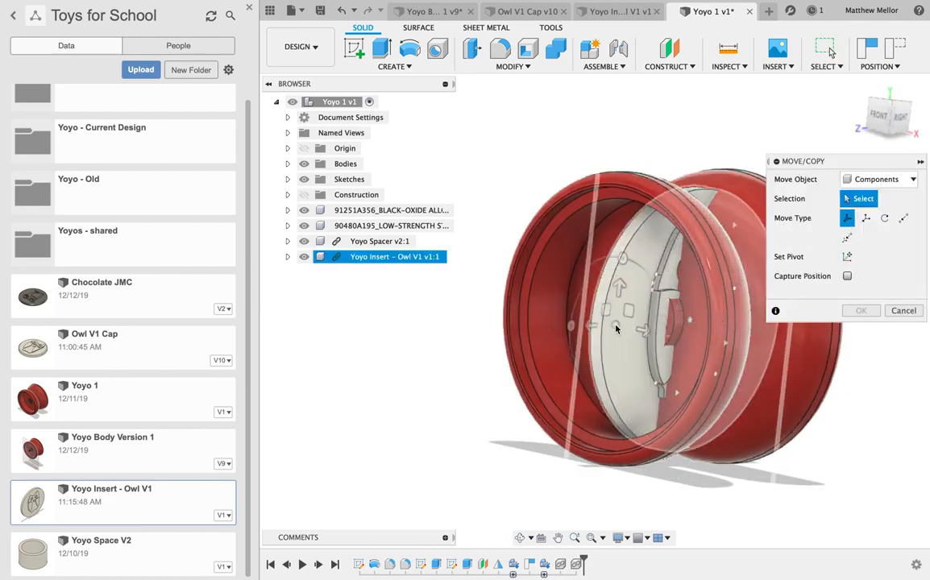
left_click(618, 331)
middle_click_drag(676, 312, 550, 301, "shift")
left_click_drag(547, 321, 323, 349)
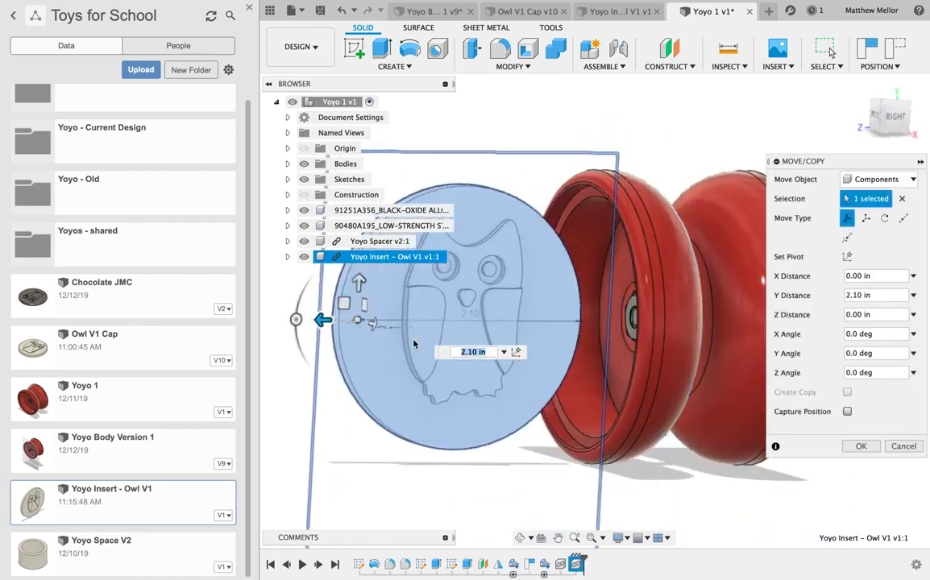
- Rotate the owl insert 270 degrees about X so its face points outward, and finish the move
middle_click_drag(478, 273, 562, 312, "shift")
left_click_drag(635, 314, 573, 357)
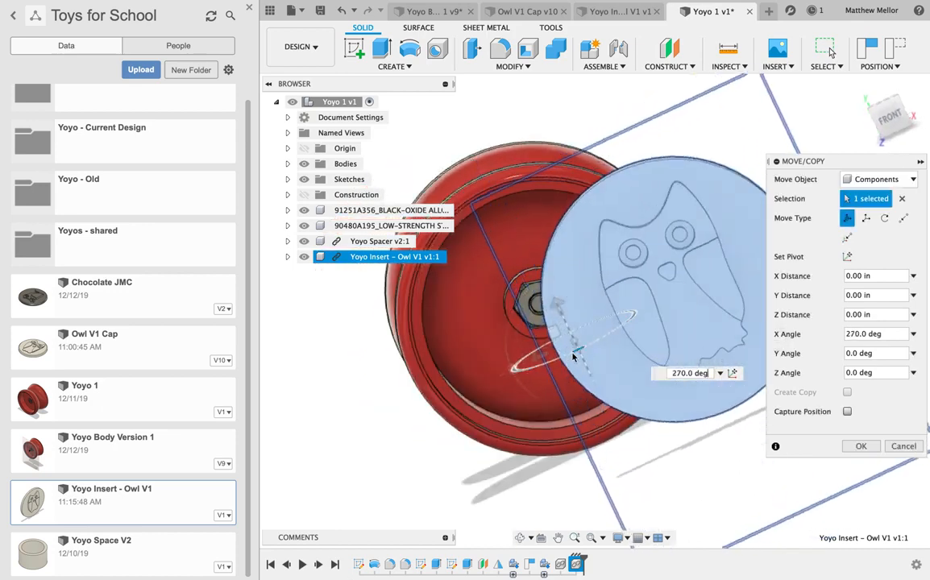
scroll(609, 266, "up", 3)
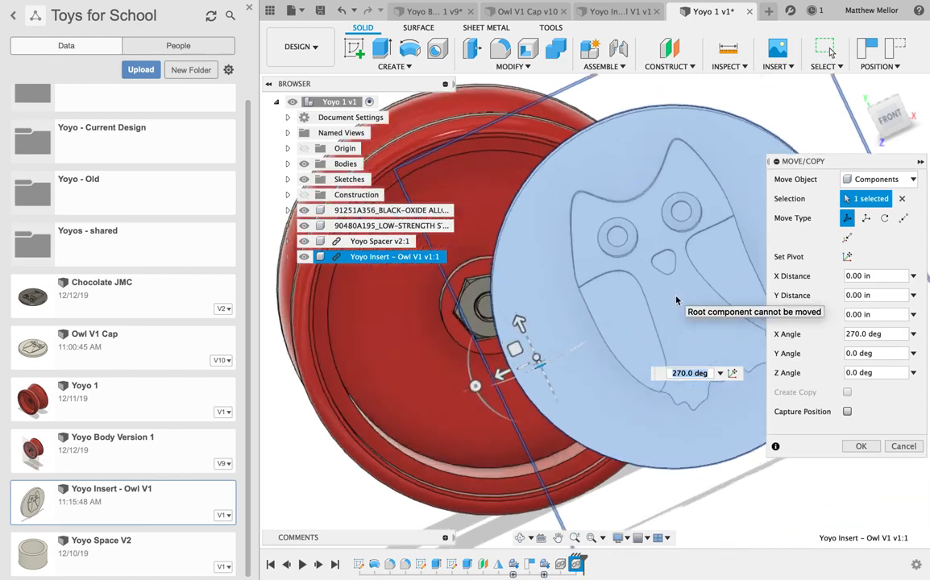
scroll(609, 266, "down", 5)
middle_click_drag(706, 308, 597, 218, "shift")
left_click(861, 445)
- Align the owl insert's circular edge with the near yoyo half's inner rim, flipped so the owl faces outward
scroll(706, 278, "up", 1)
left_click(522, 68)
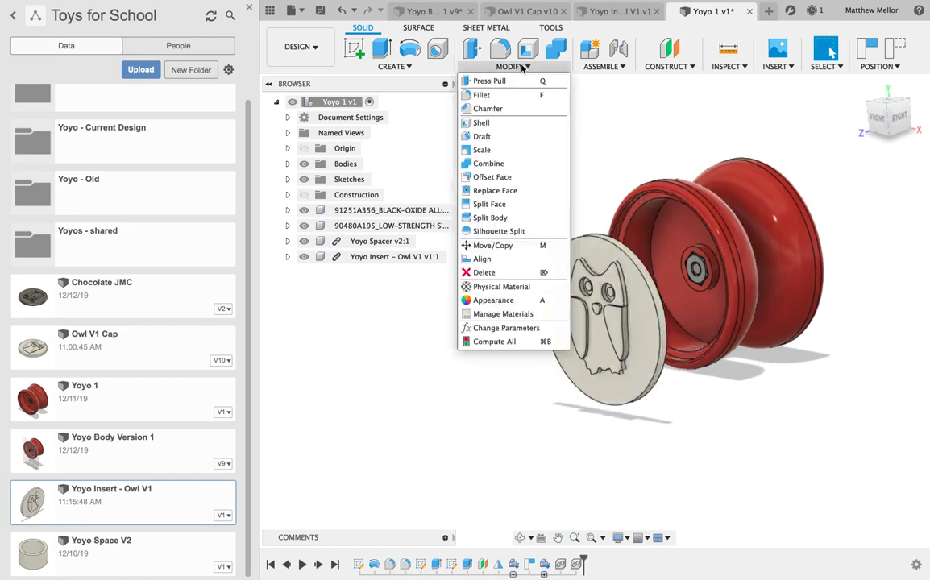
left_click(482, 259)
left_click(657, 295)
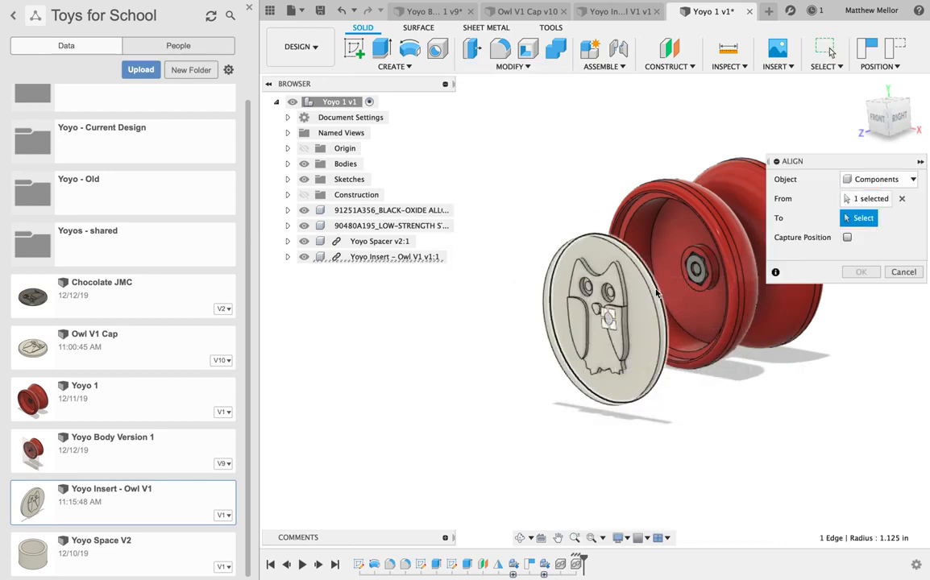
left_click(656, 203)
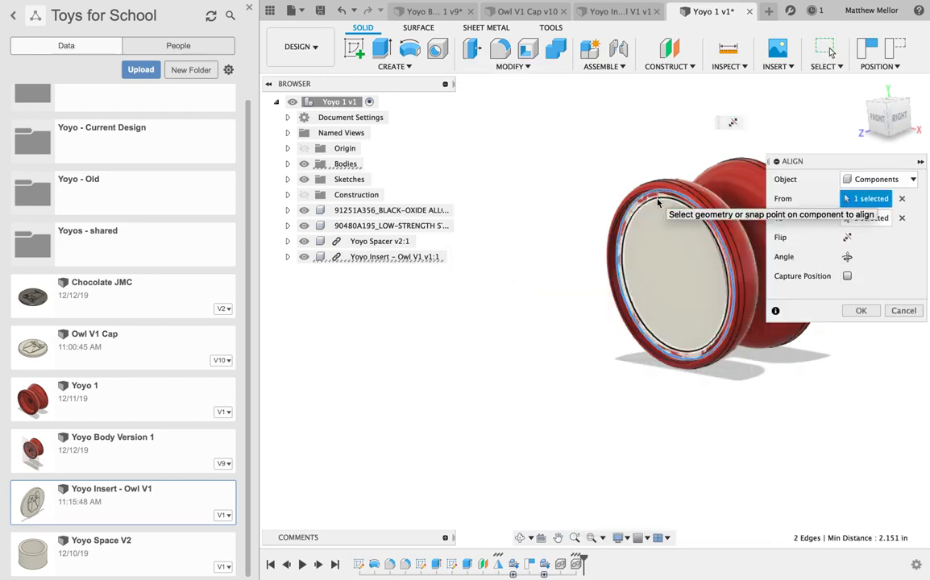
left_click(846, 238)
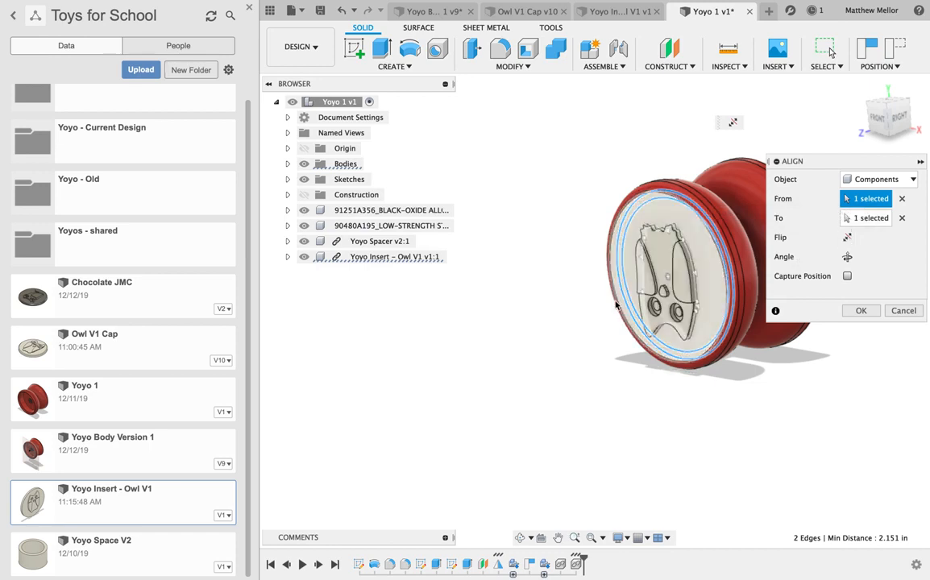
middle_click_drag(824, 332, 569, 260, "shift")
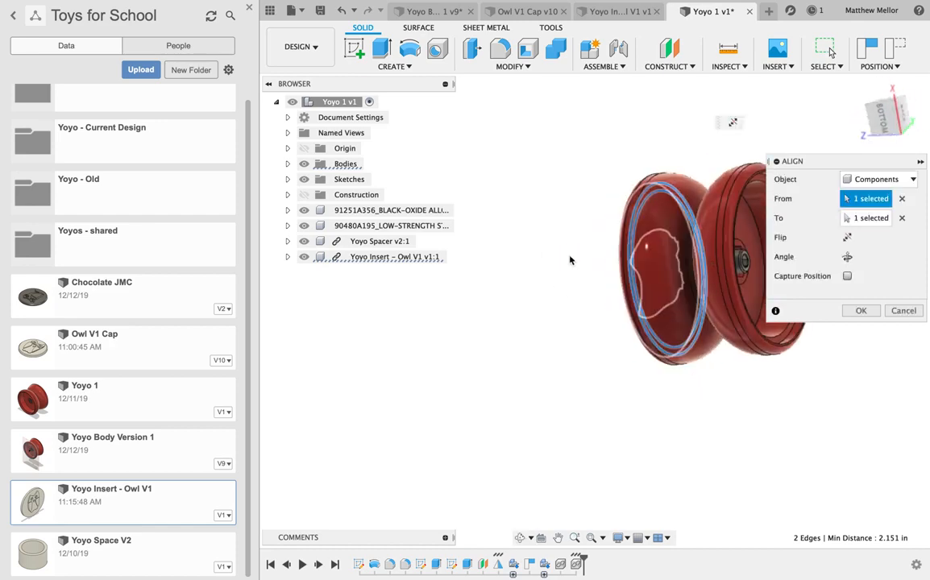
left_click(859, 312)
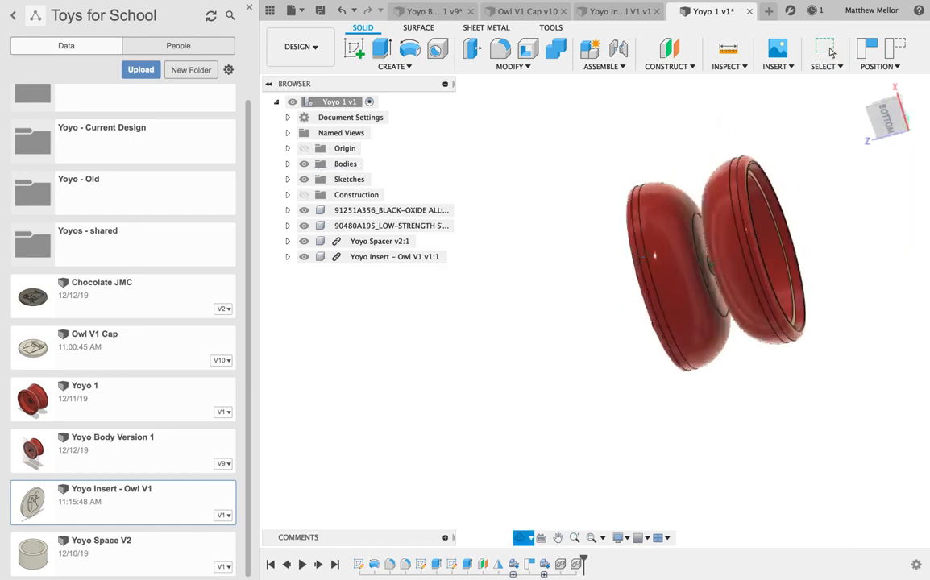
middle_click_drag(656, 228, 658, 170, "shift")
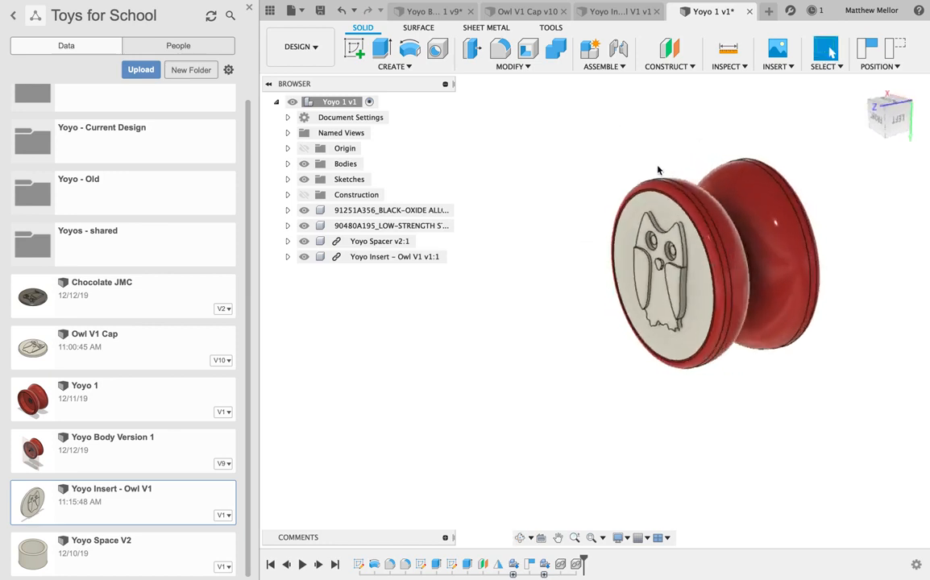
- Show the construction plane between the yoyo halves and capture the owl insert's current position when starting the Mirror command
left_click(304, 195)
middle_click_drag(502, 263, 484, 268, "shift")
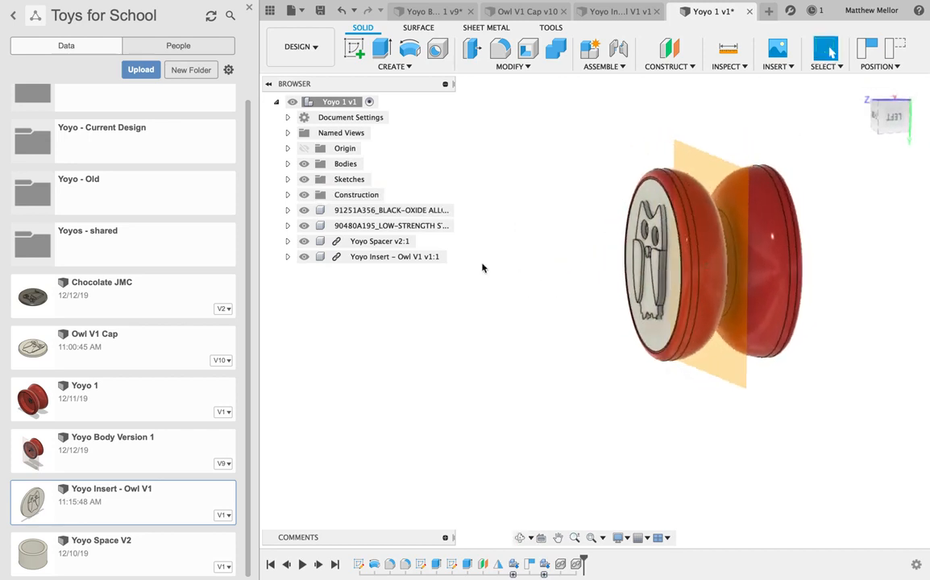
left_click(410, 71)
left_click(370, 347)
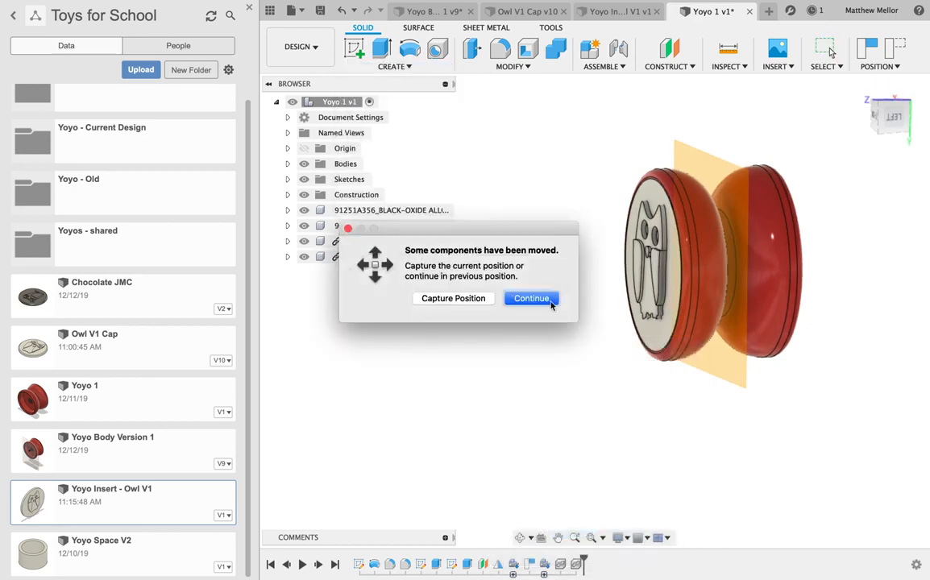
left_click(453, 298)
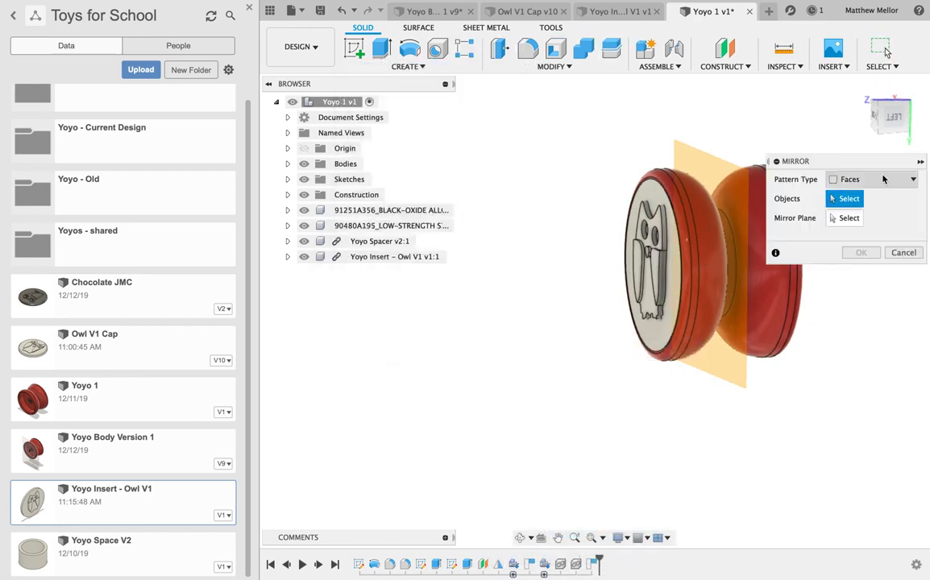
- Mirror the owl insert as a component across the construction plane between the halves, onto the opposite yoyo half
left_click(884, 179)
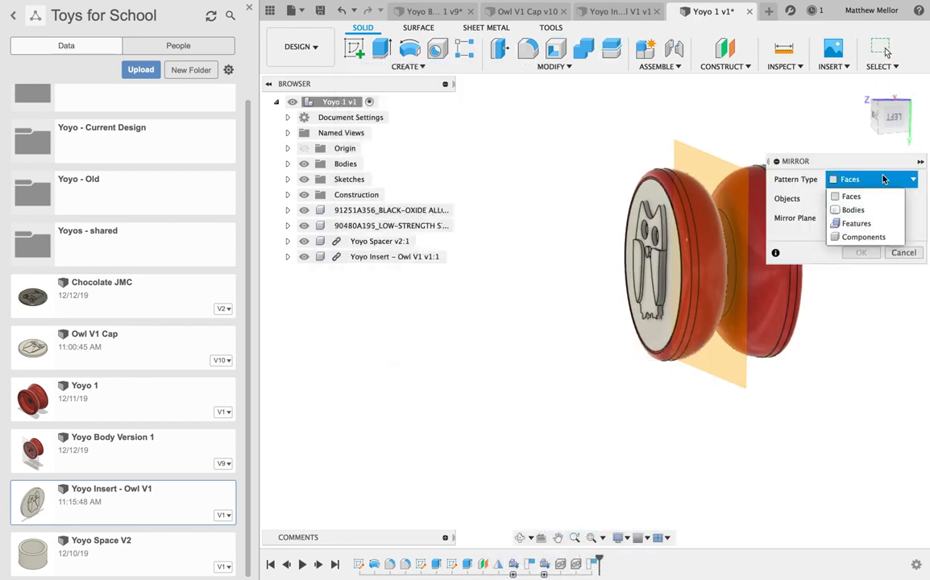
left_click(859, 236)
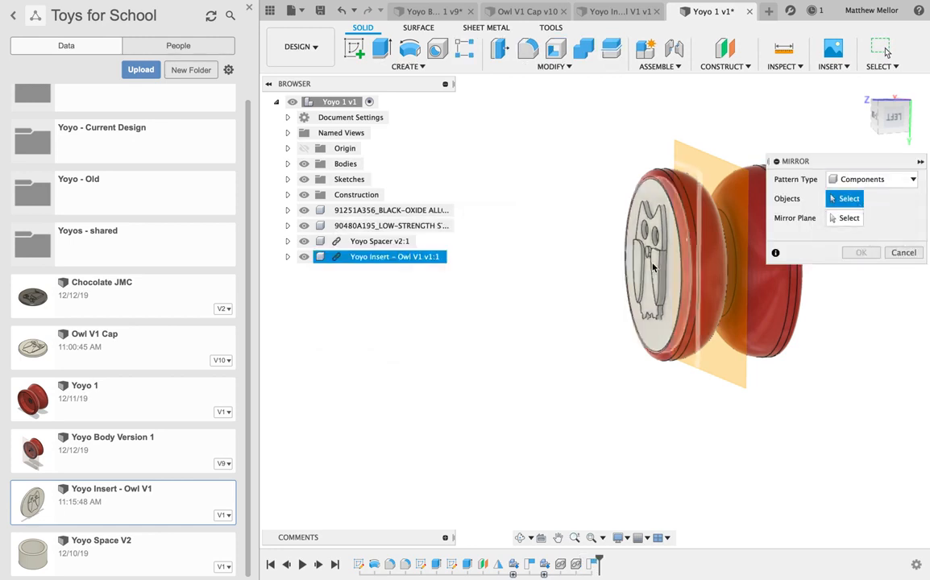
left_click(655, 258)
left_click(834, 219)
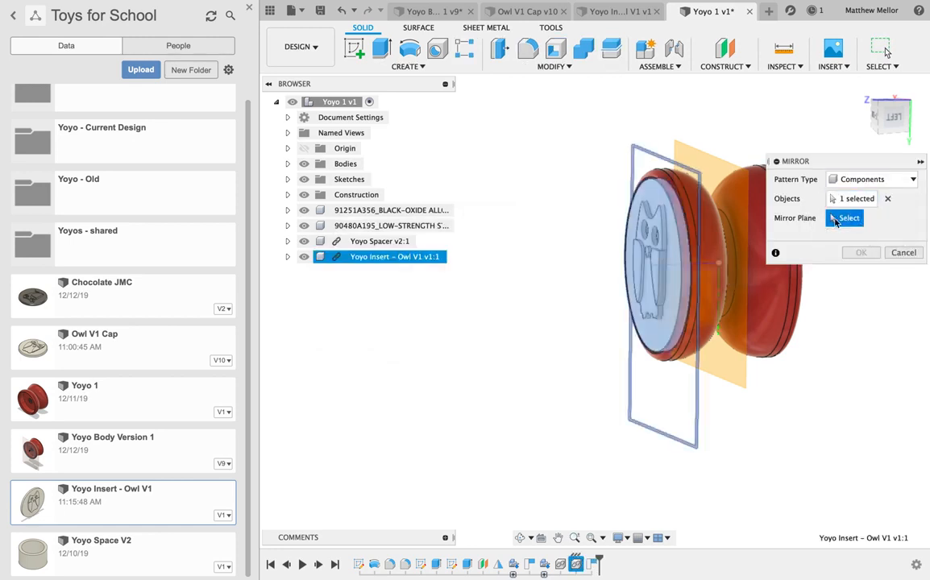
left_click(735, 187)
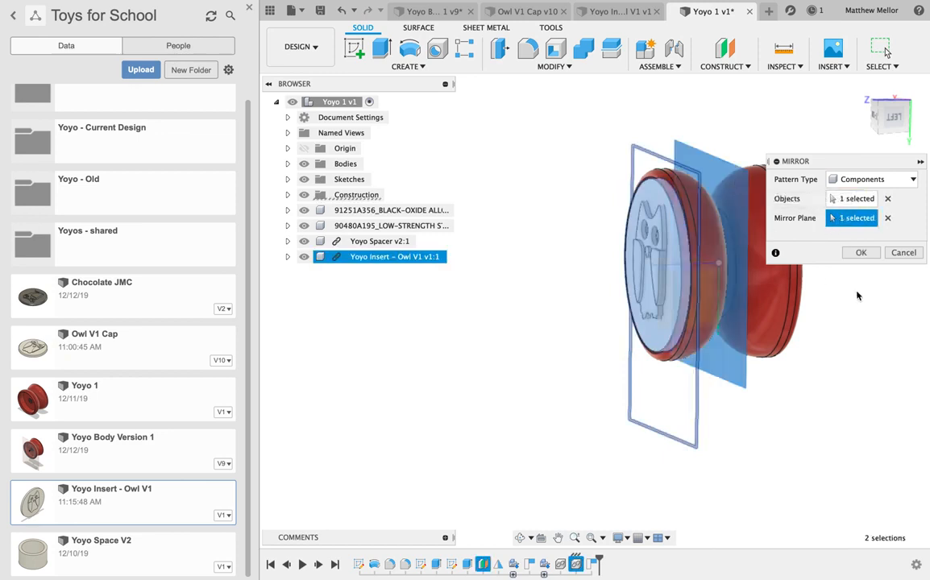
left_click(860, 253)
mouse_move(906, 274)
middle_mouse_down("shift")
mouse_move(885, 52)
mouse_move(832, 297)
mouse_move(906, 288)
middle_mouse_up("shift")
middle_click_drag(906, 231, 838, 288, "shift")
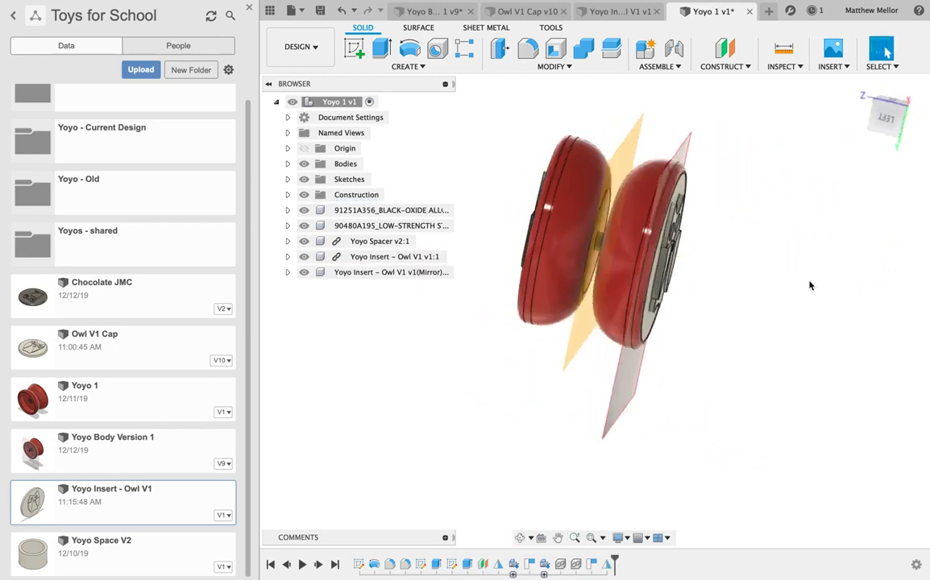
- Hide the canvases of the mirrored owl insert and the assembly's construction plane
left_click(288, 273)
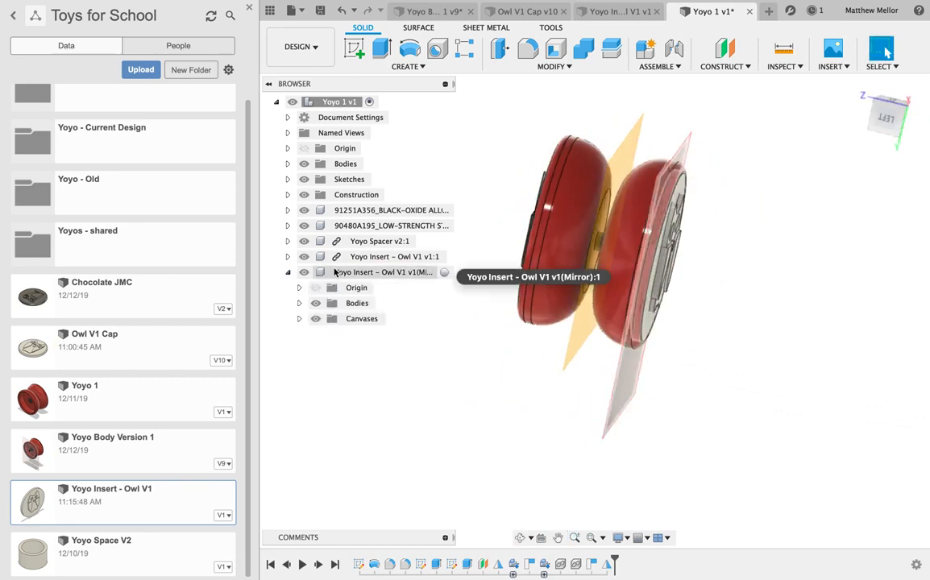
left_click(315, 306)
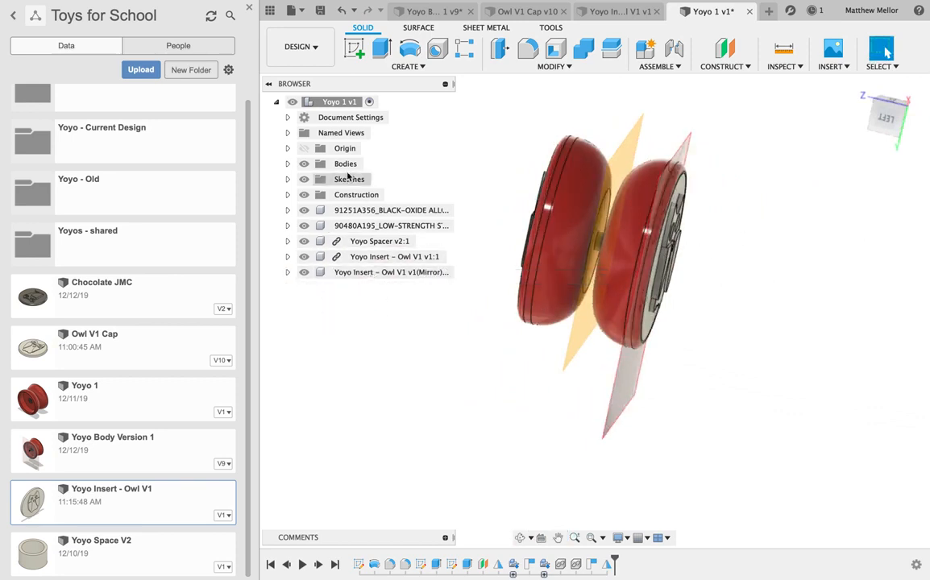
left_click(288, 272)
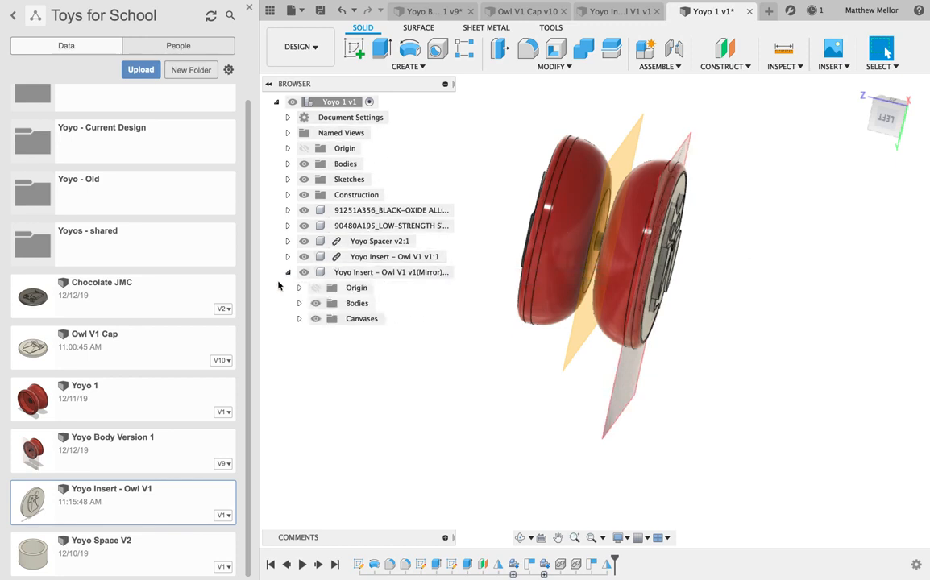
left_click(318, 320)
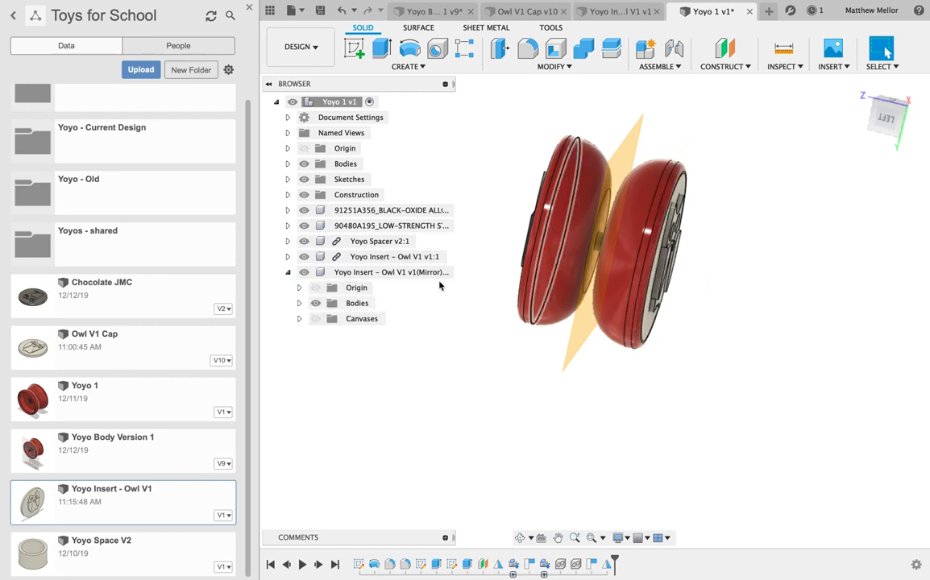
left_click(304, 195)
mouse_move(713, 238)
middle_mouse_down("shift")
mouse_move(724, 242)
mouse_move(688, 146)
mouse_move(764, 191)
mouse_move(753, 232)
mouse_move(843, 247)
mouse_move(919, 245)
mouse_move(919, 235)
mouse_move(908, 252)
mouse_move(847, 270)
mouse_move(675, 232)
mouse_move(700, 230)
middle_mouse_up("shift")
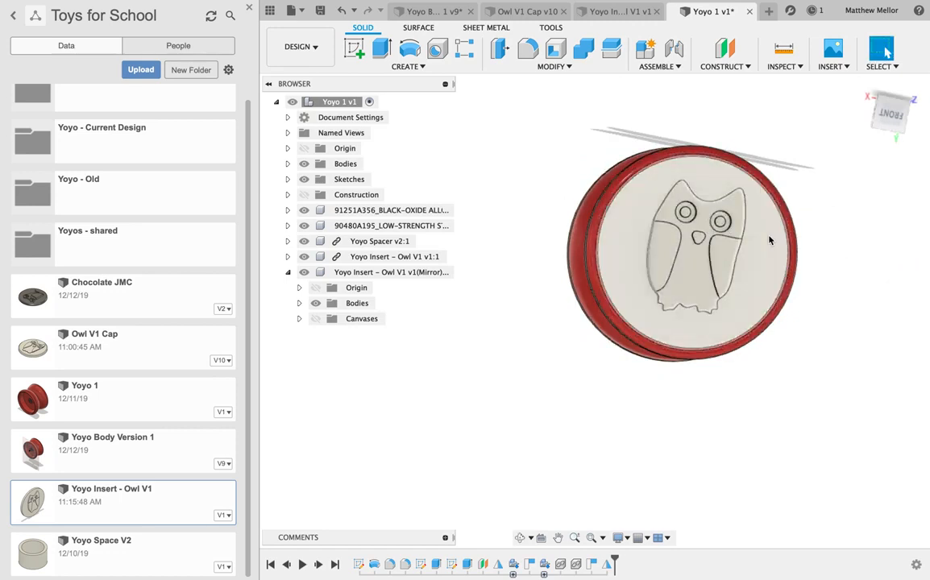